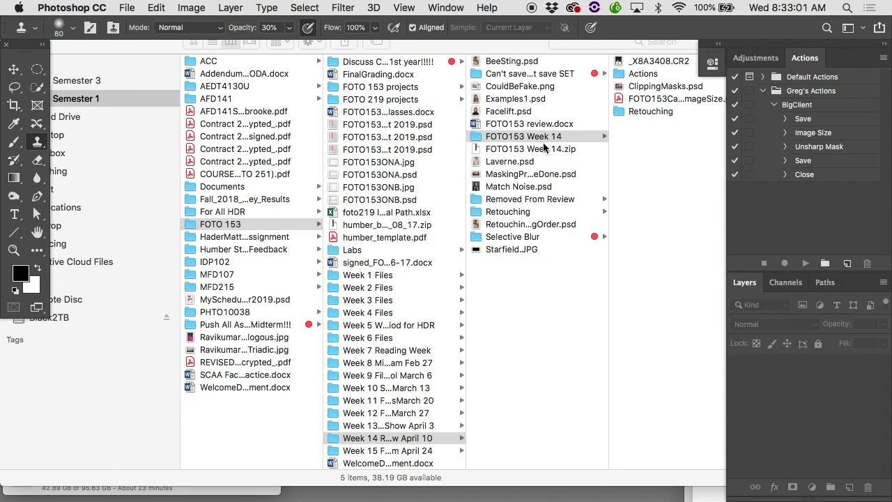
- Open FOTO225_QuickRetouching.jpg from FOTO153 Week 14 > Retouching, keeping its embedded colour profile
left_click(550, 138)
left_click(652, 110)
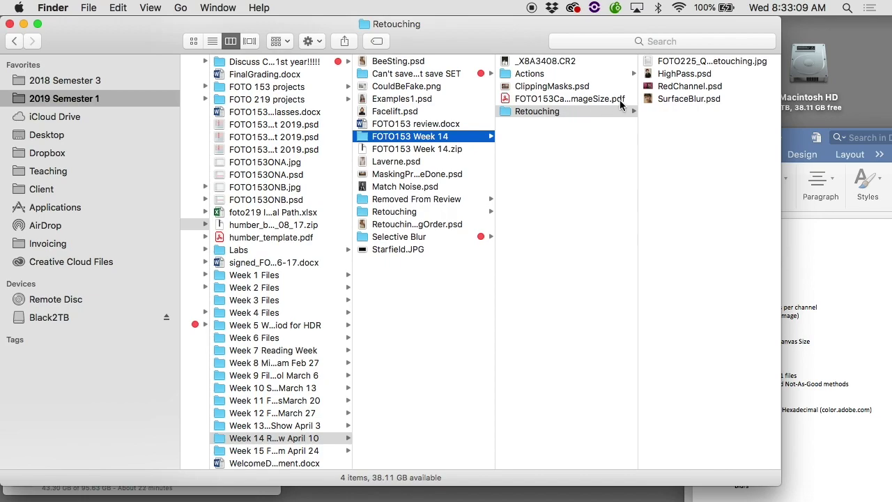
double_click(695, 63)
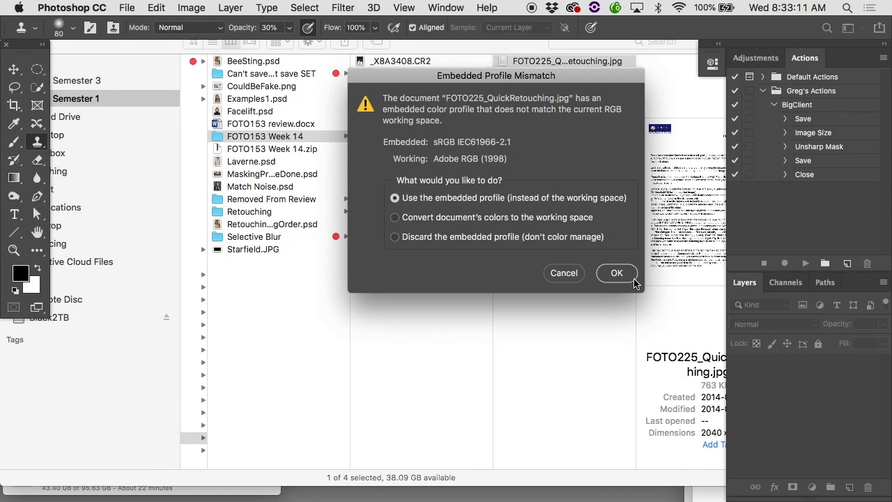
left_click(622, 275)
key("f")
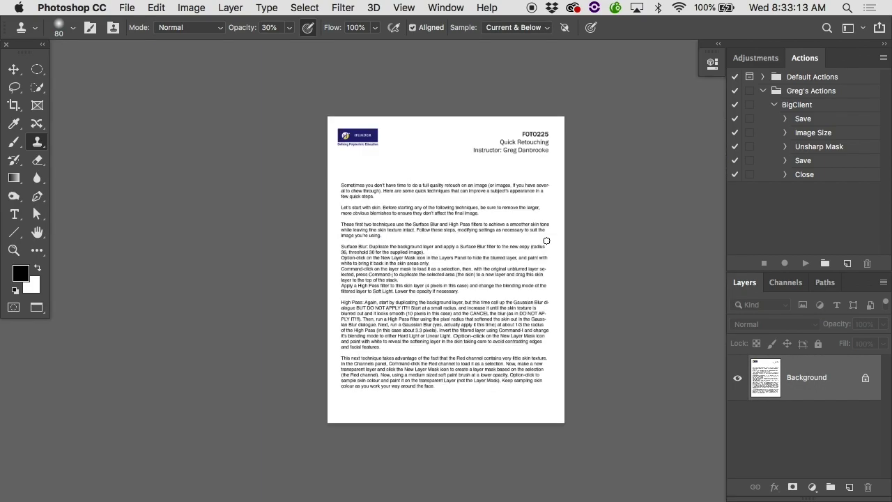
scroll(465, 254, "up", 2)
scroll(465, 253, "up", 1)
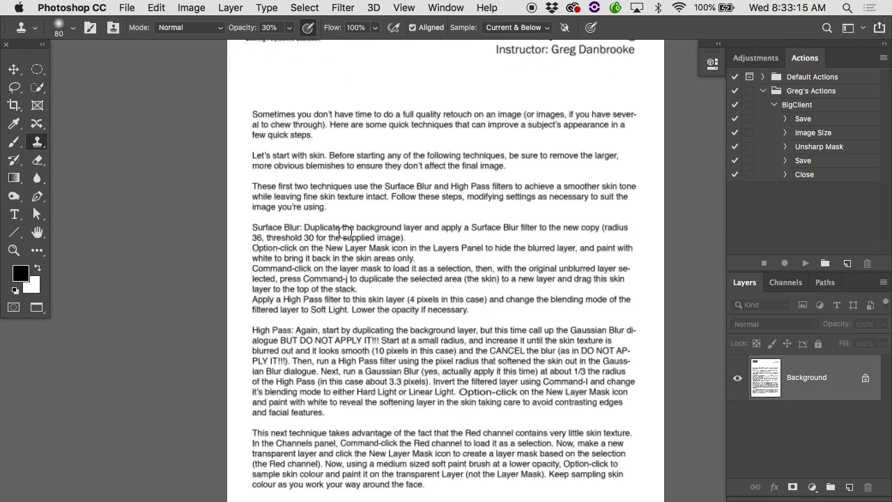
scroll(280, 331, "up", 3)
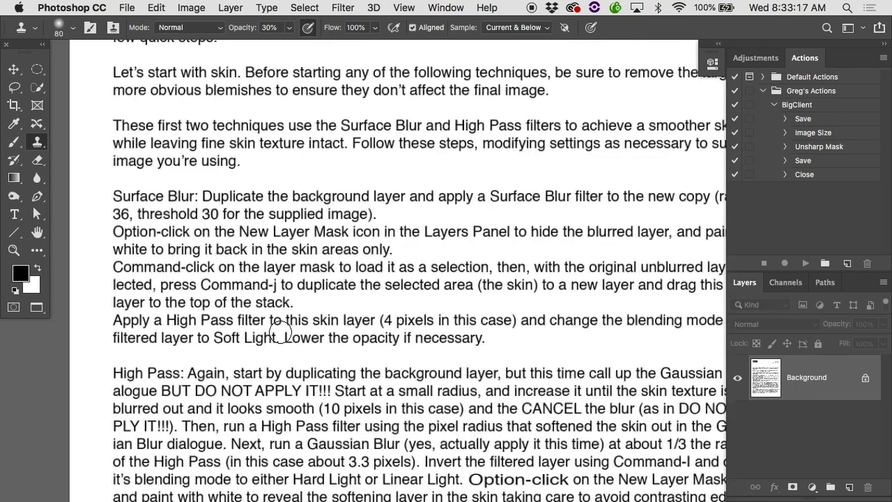
scroll(279, 333, "down", 3)
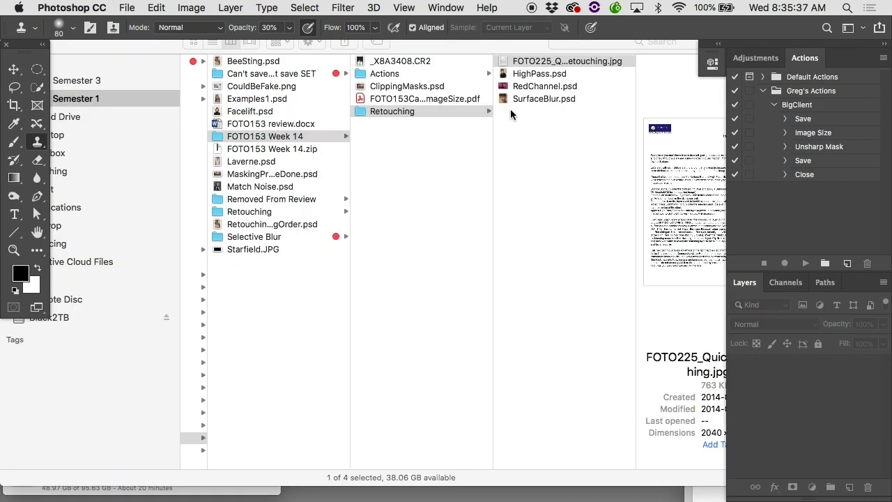
- Open SurfaceBlur.psd from the Retouching folder and view it in full-screen mode
left_click(510, 109)
left_click(541, 99)
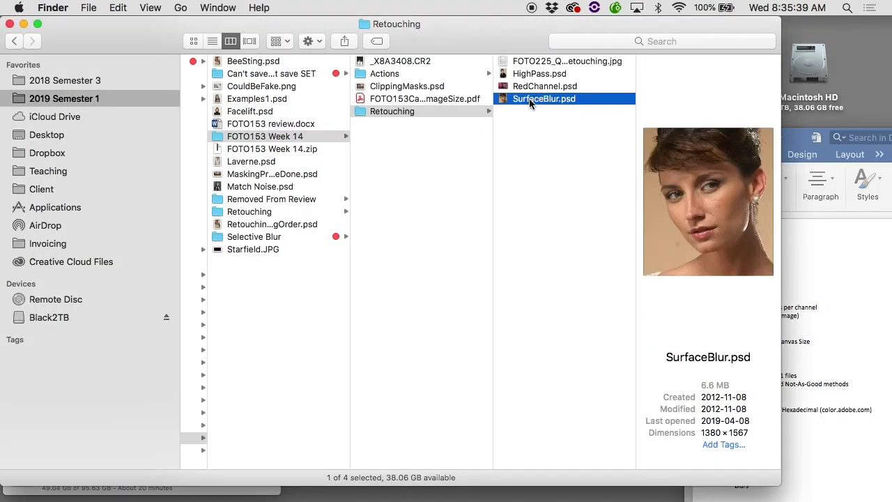
double_click(529, 99)
key("f")
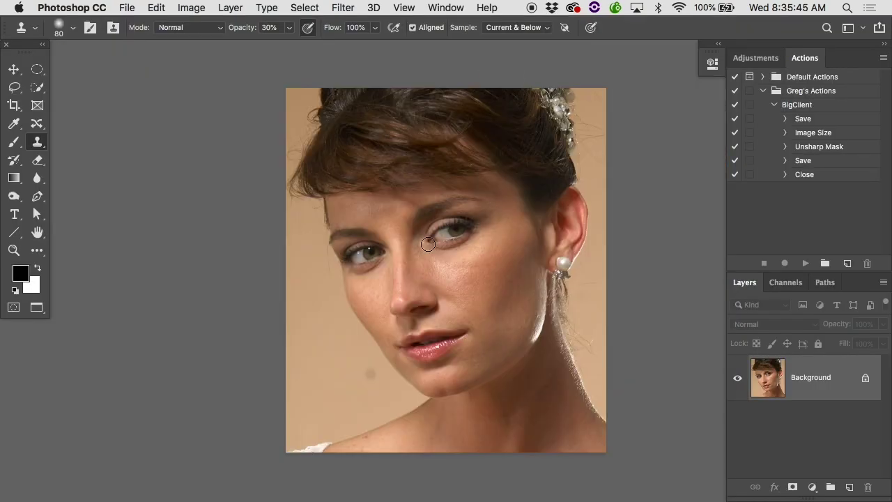
left_click(192, 7)
left_click(229, 115)
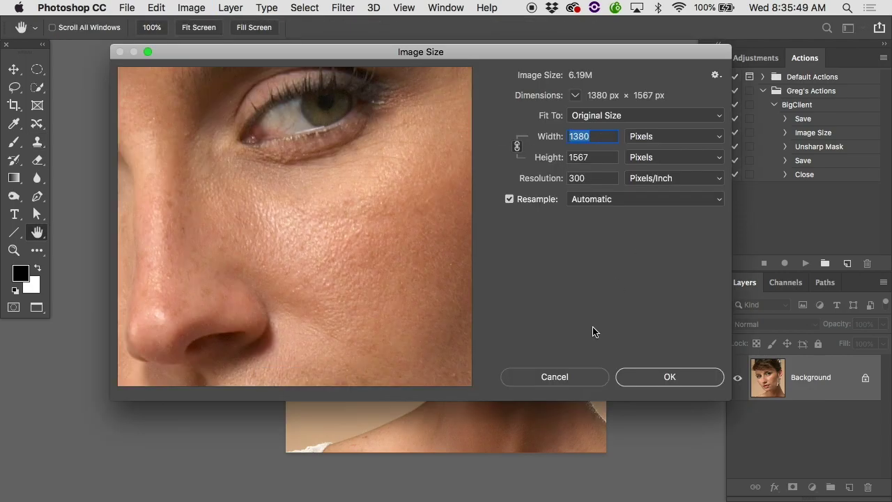
left_click(568, 375)
key("s")
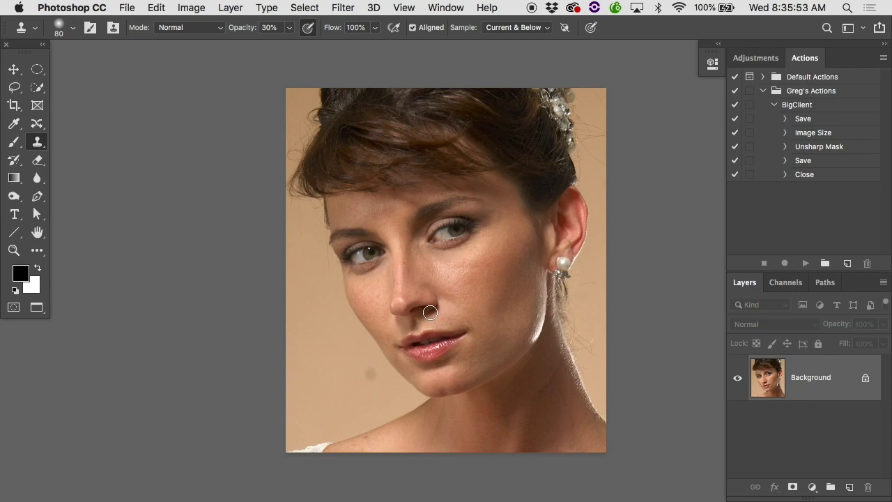
scroll(430, 312, "right", 5)
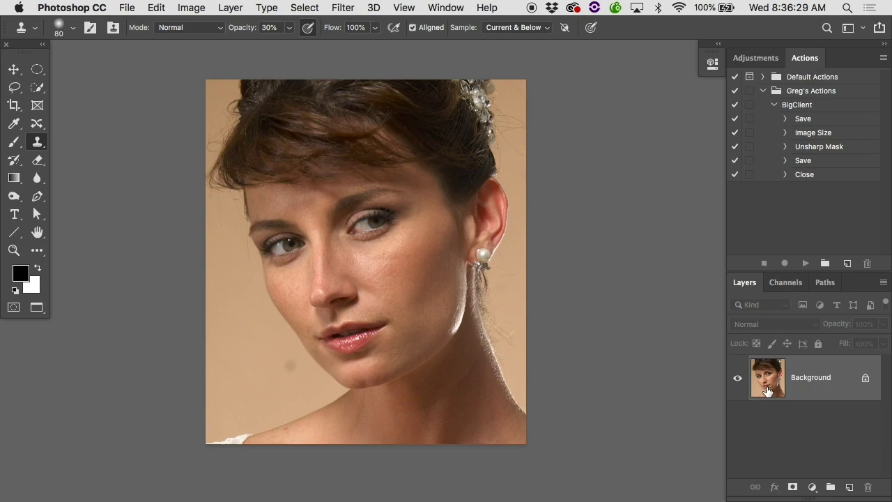
- Duplicate the Background layer and open Filter > Blur > Surface Blur on the copy
left_click_drag(768, 390, 849, 487)
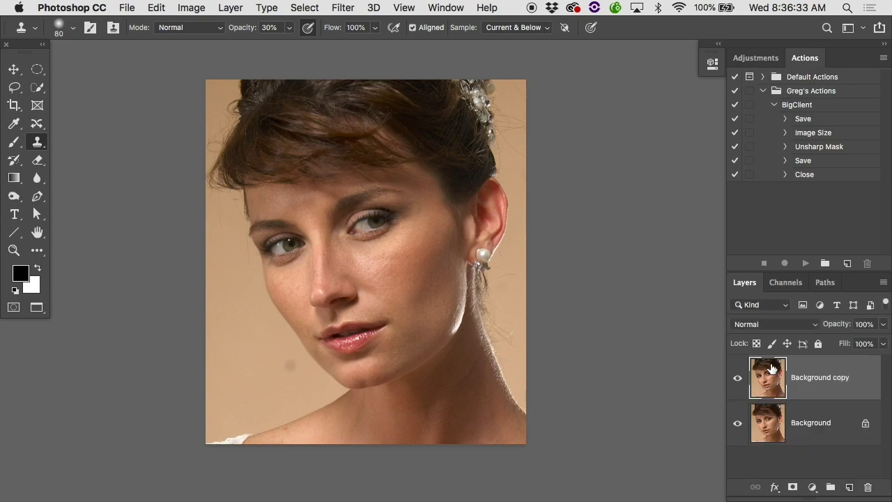
left_click(355, 10)
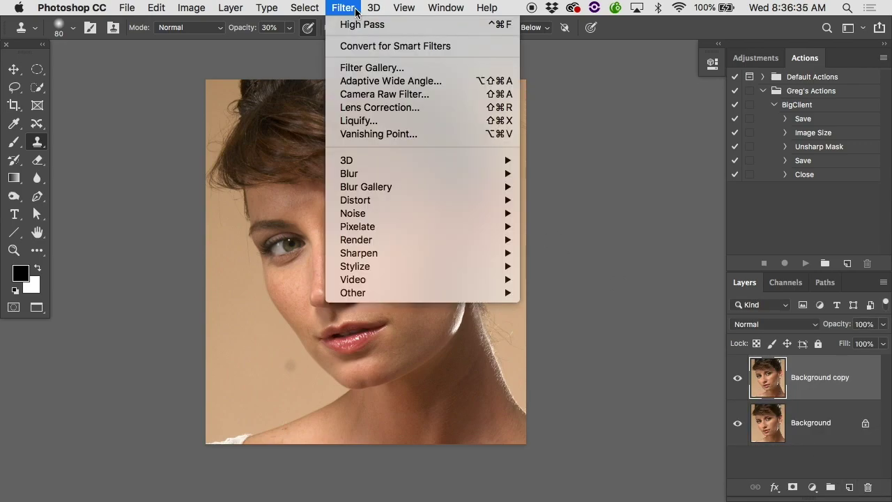
mouse_move(366, 175)
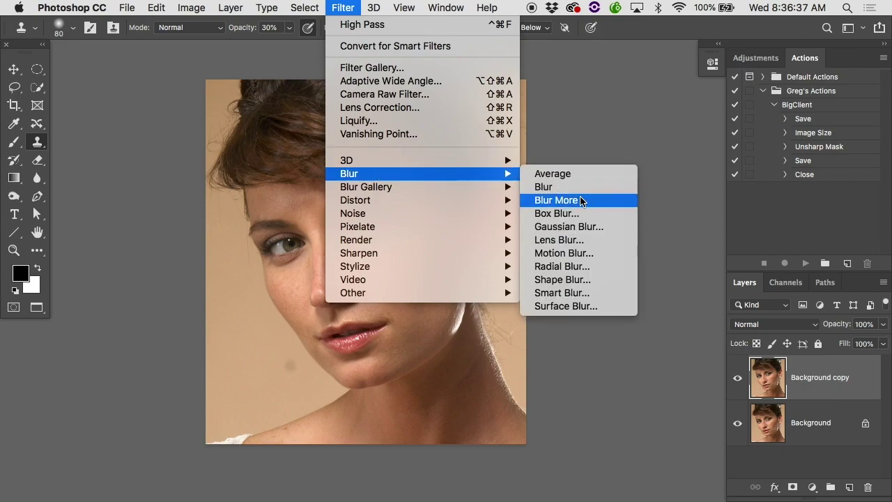
left_click(568, 305)
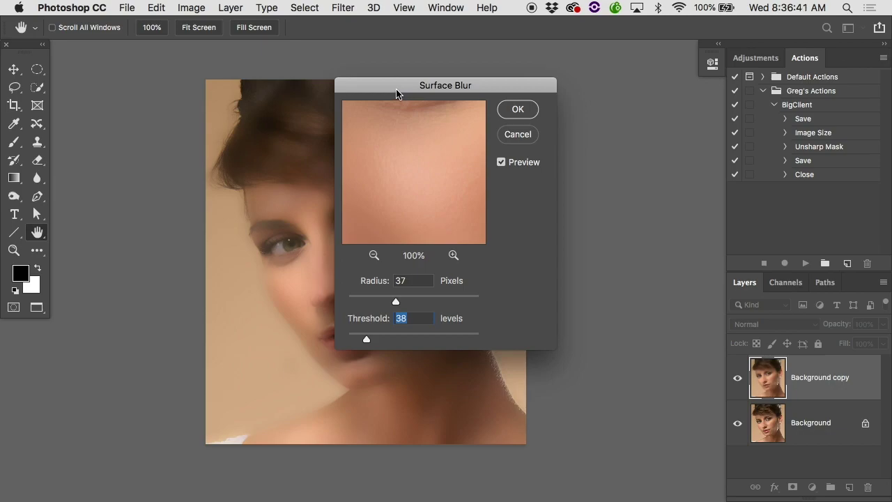
left_click_drag(396, 90, 557, 89)
scroll(398, 138, "right", 5)
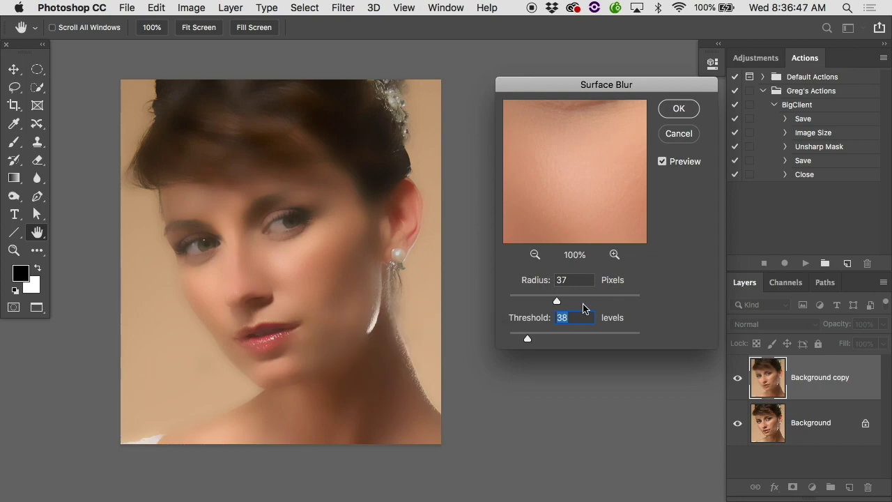
- Test Surface Blur Threshold values from 2 to 58, settling at 30 levels
left_click_drag(525, 338, 508, 339)
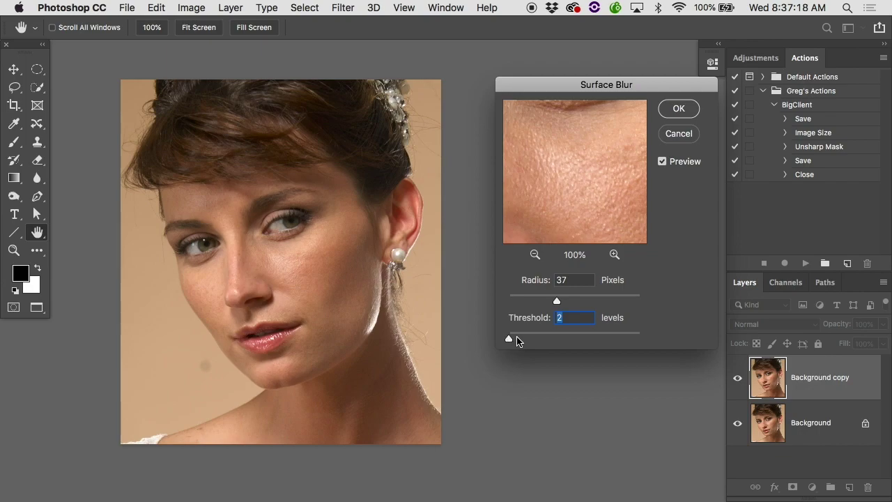
left_click_drag(513, 340, 518, 340)
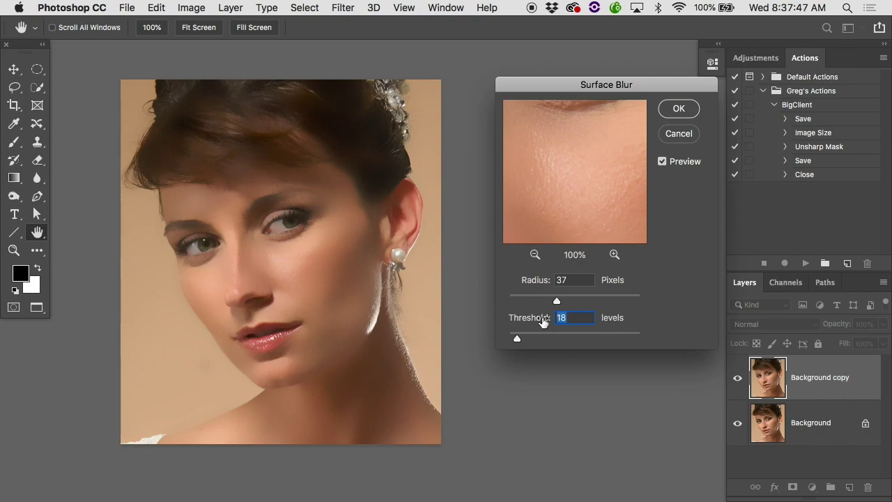
left_click_drag(525, 339, 653, 339)
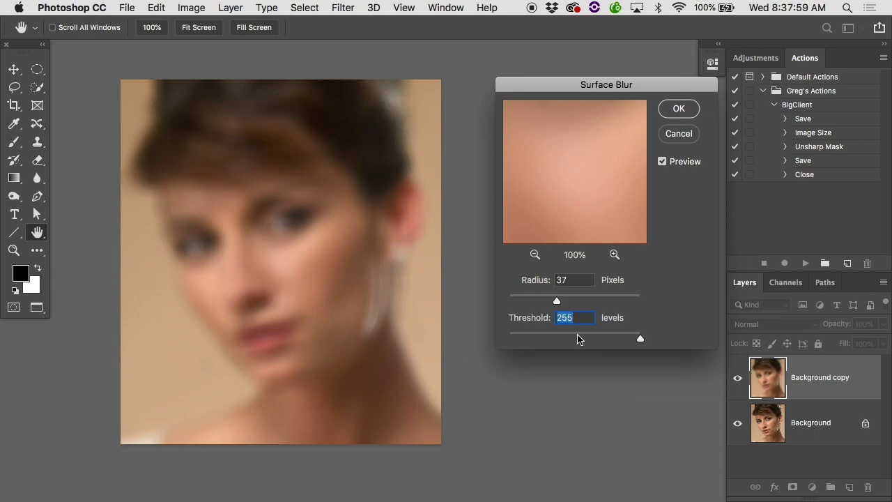
left_click_drag(579, 339, 523, 339)
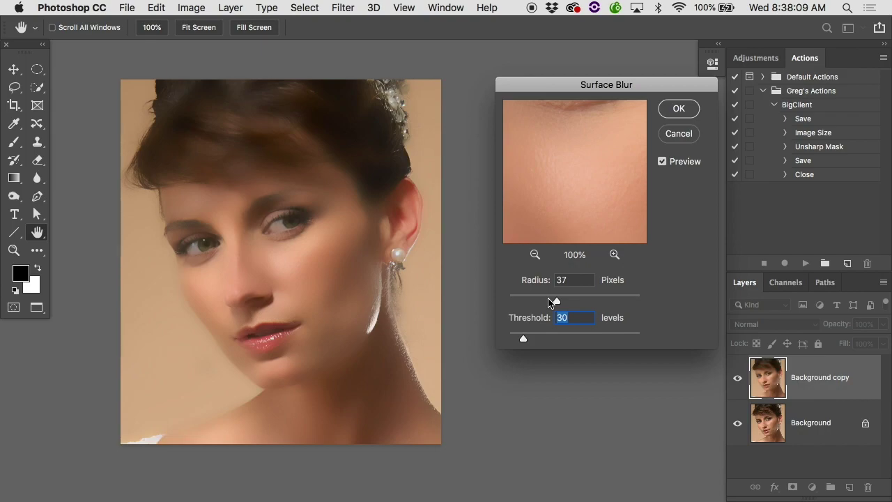
- Try Surface Blur Radius values from 8 to 90 pixels, settling at 35
left_click_drag(549, 301, 518, 301)
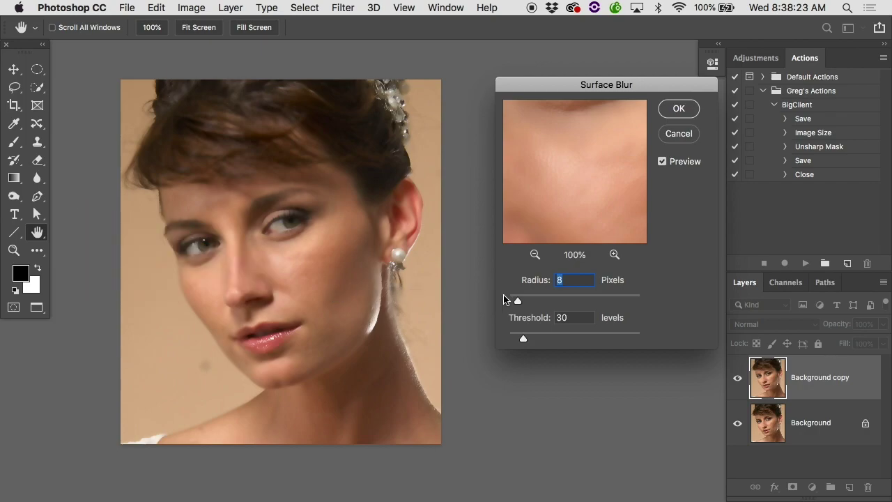
left_click_drag(527, 302, 538, 304)
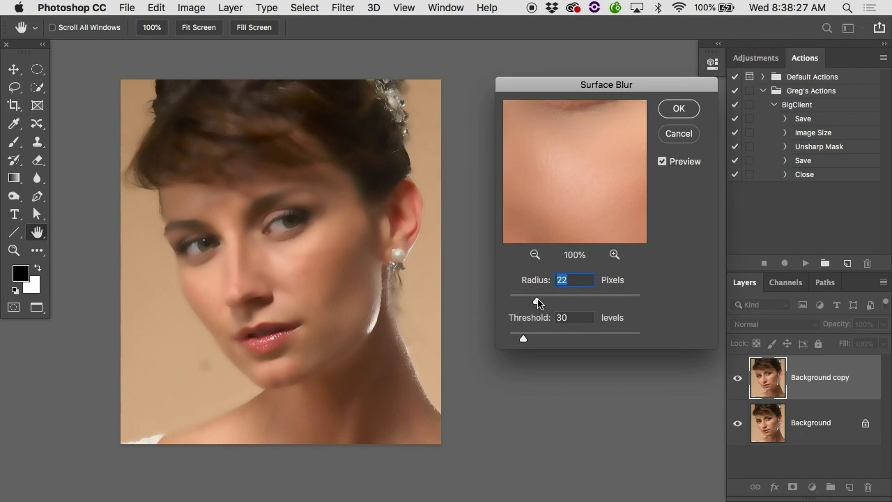
left_click_drag(538, 304, 556, 304)
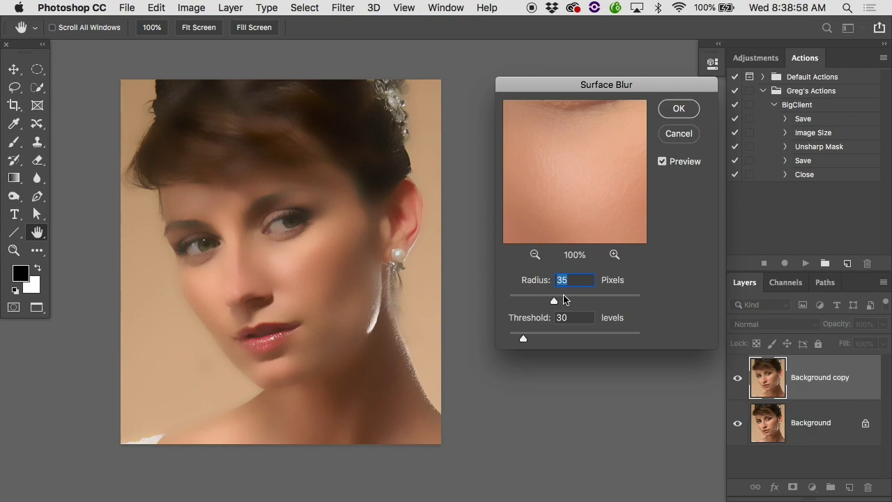
left_click_drag(563, 299, 576, 301)
left_click(589, 303)
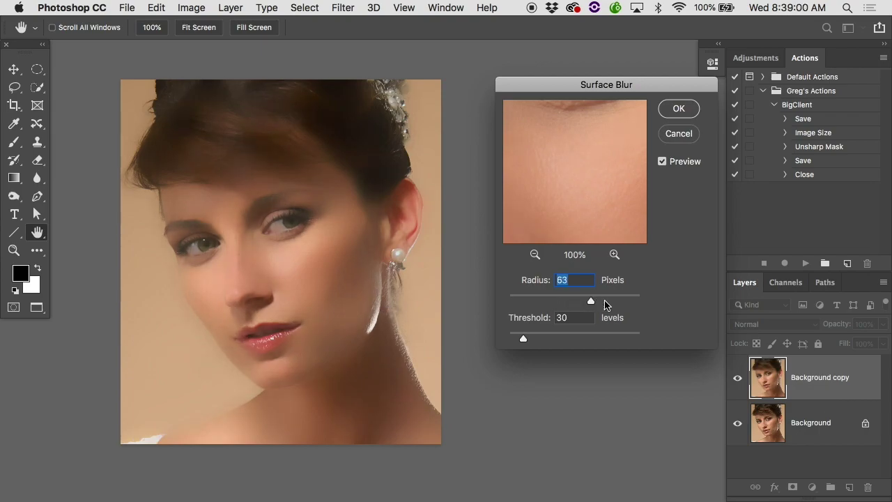
left_click(619, 302)
left_click(627, 302)
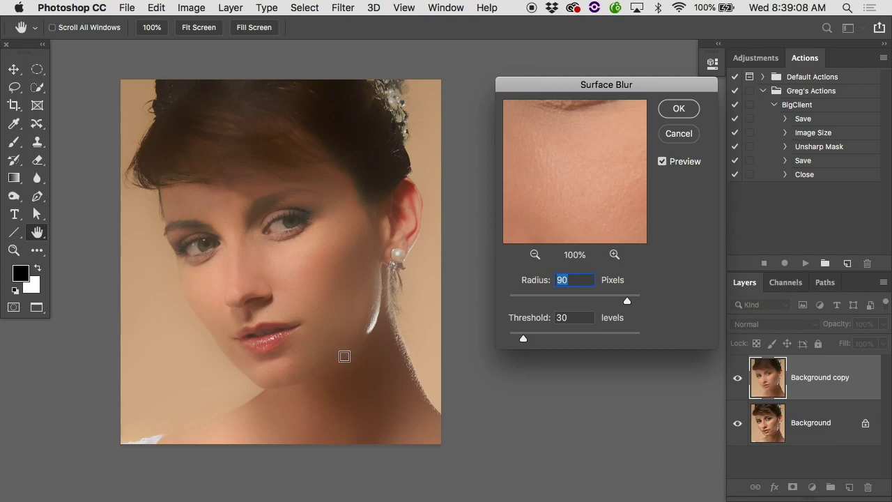
left_click(559, 300)
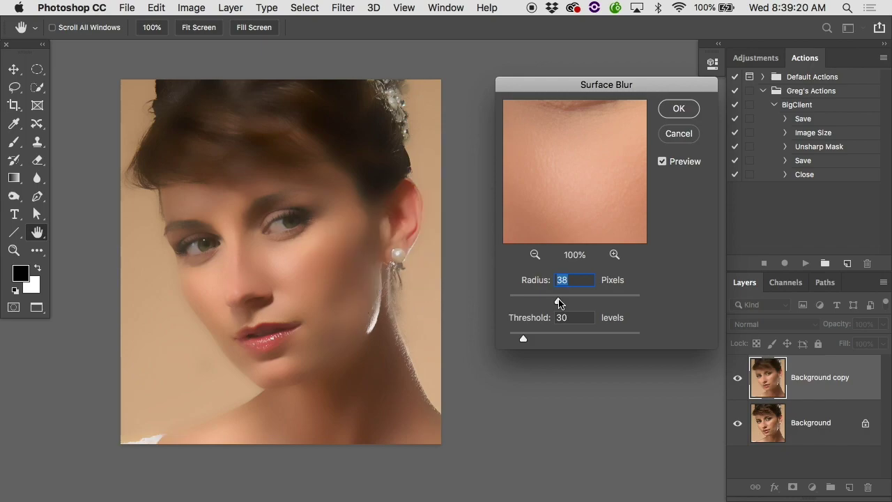
left_click_drag(559, 303, 623, 300)
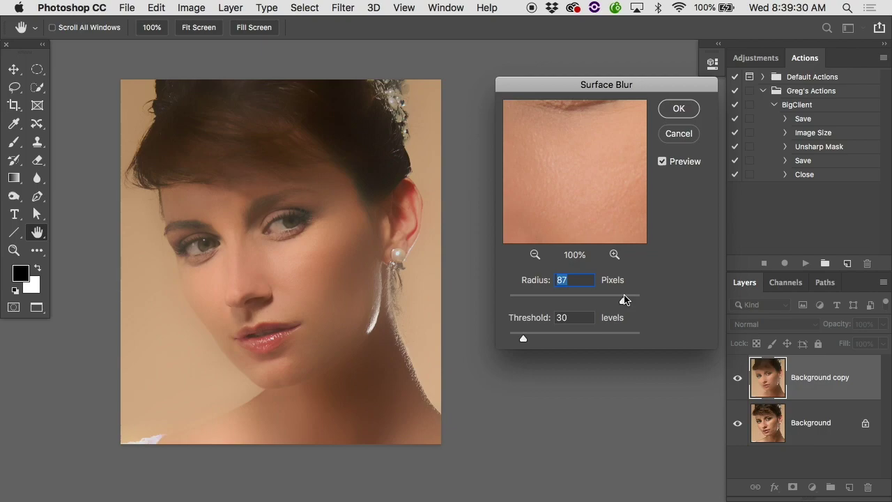
left_click_drag(564, 300, 554, 301)
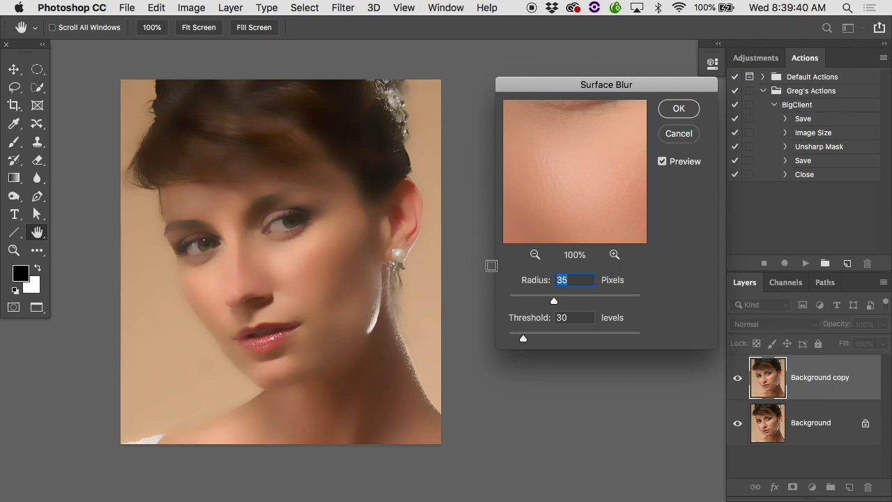
- Apply the Surface Blur to the Background copy and pan to the cheek
left_click(679, 109)
key("s")
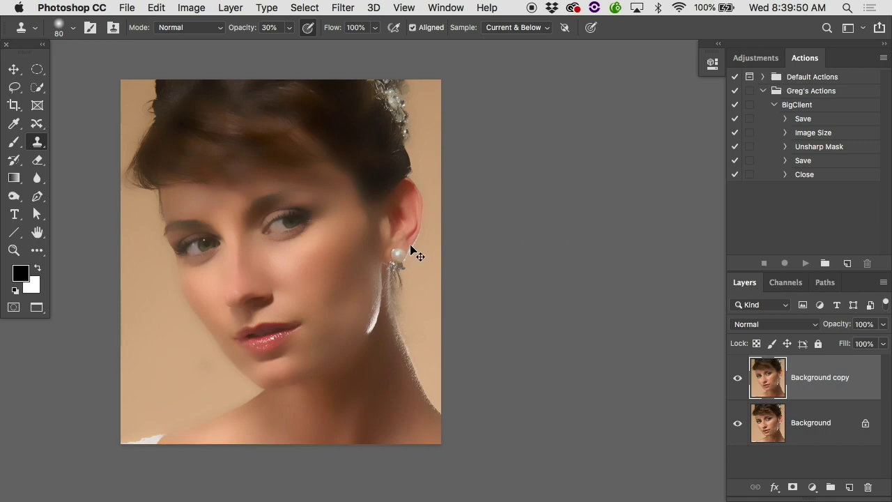
scroll(329, 231, "up", 3)
scroll(328, 231, "left", 3)
scroll(342, 249, "up", 8)
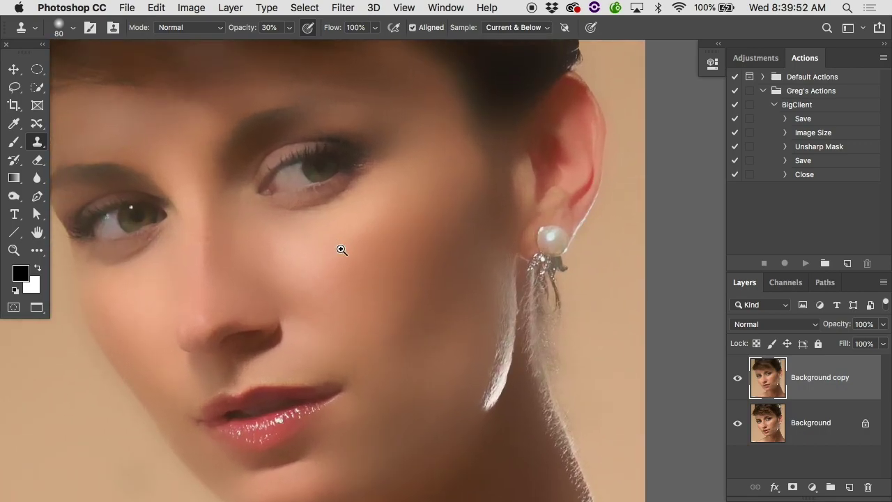
left_click_drag(312, 212, 225, 232)
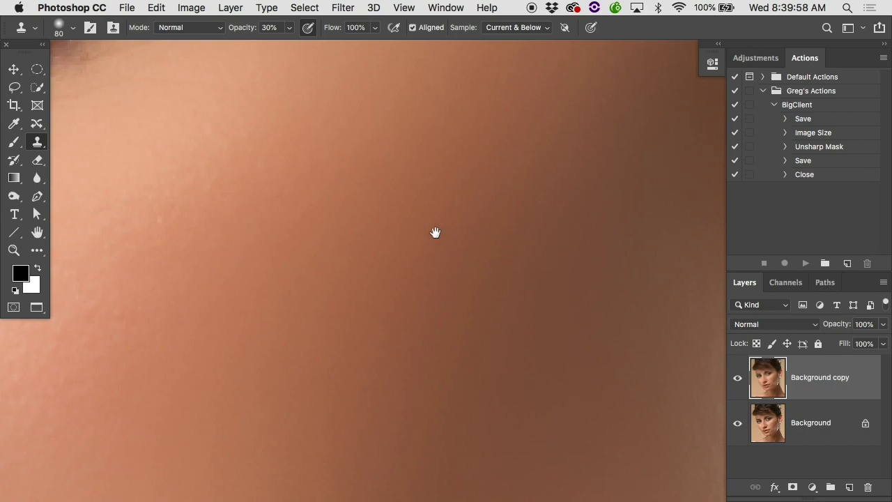
- Switch to the Eraser tool
scroll(435, 233, "down", 8)
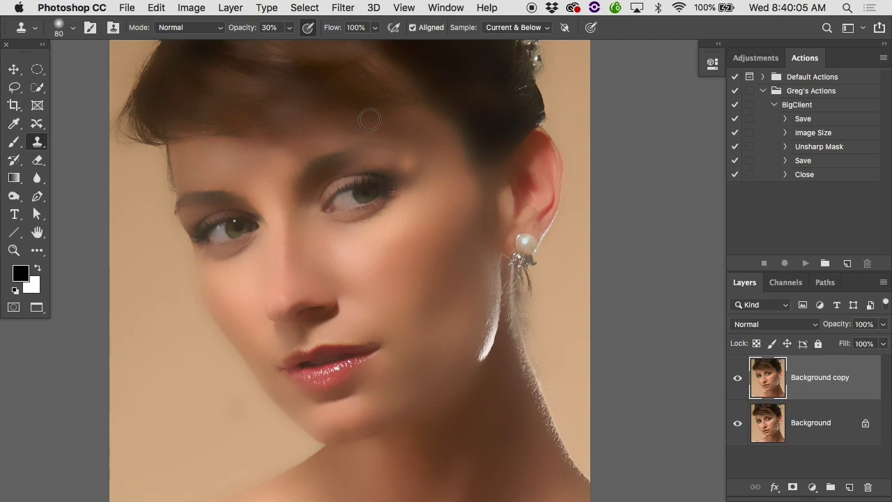
key("e")
scroll(265, 111, "right", 2)
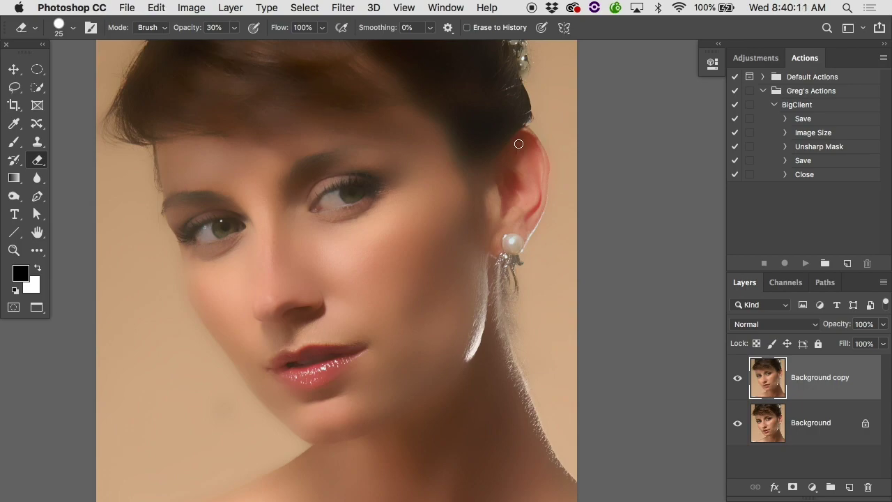
- Set the eraser to 100% opacity and size 45, then give Background copy a black hide-all mask
key("0")
key("bracketright")
key("bracketright")
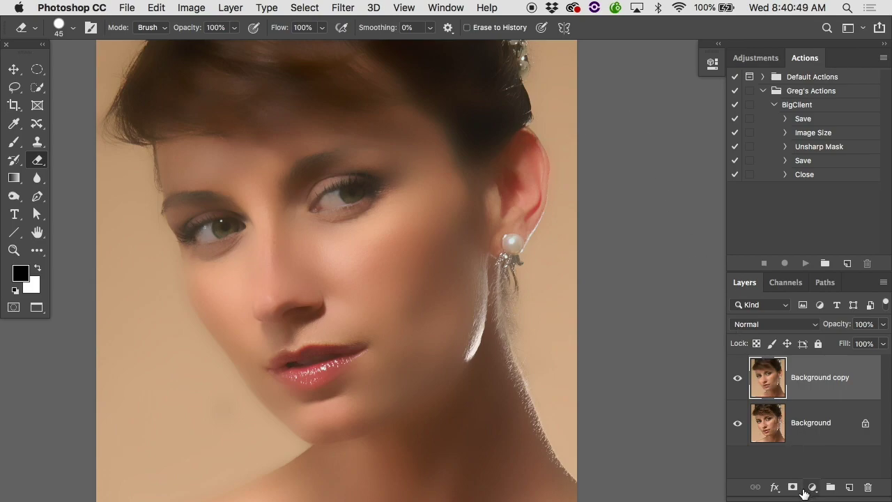
left_click(795, 488)
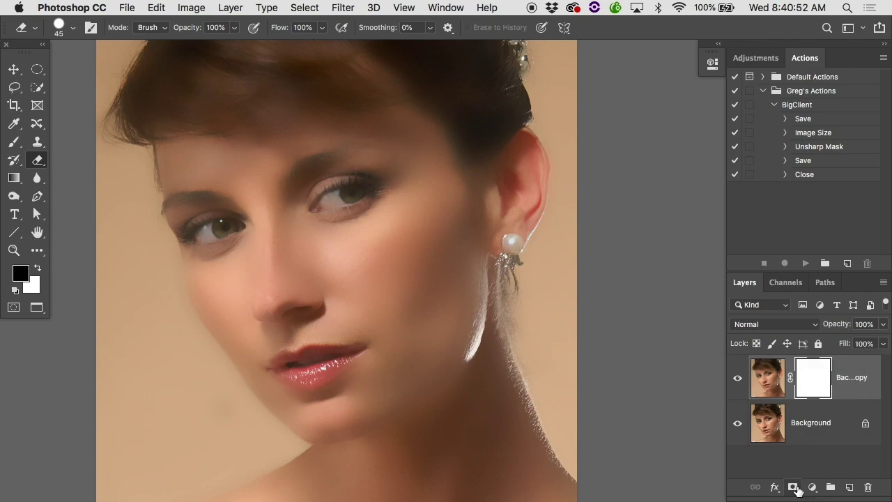
key("super+i")
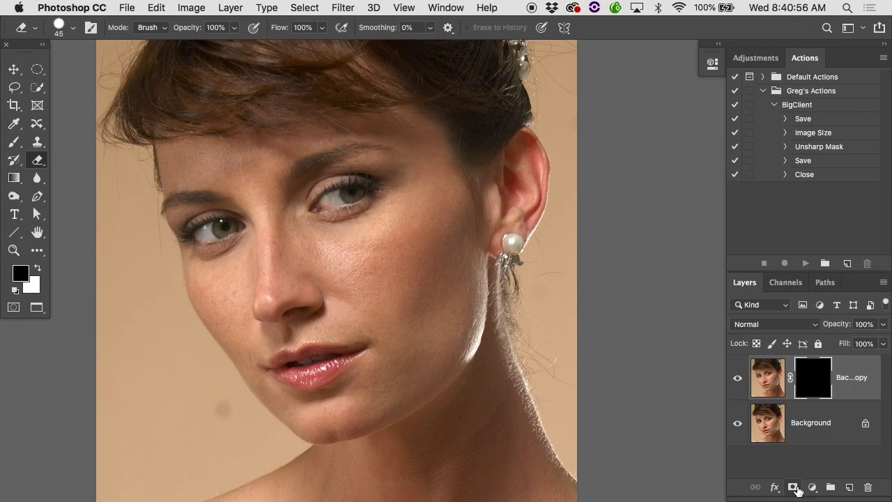
key("super+z")
key("super+z")
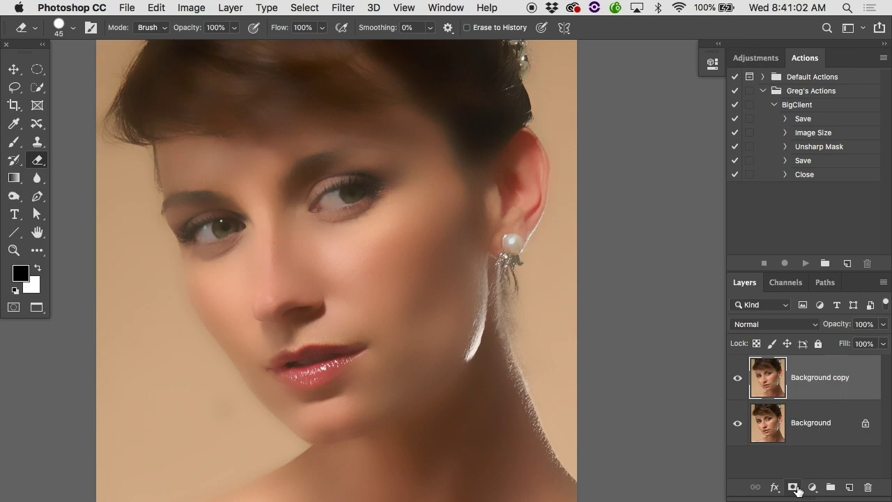
left_click(795, 487, "alt")
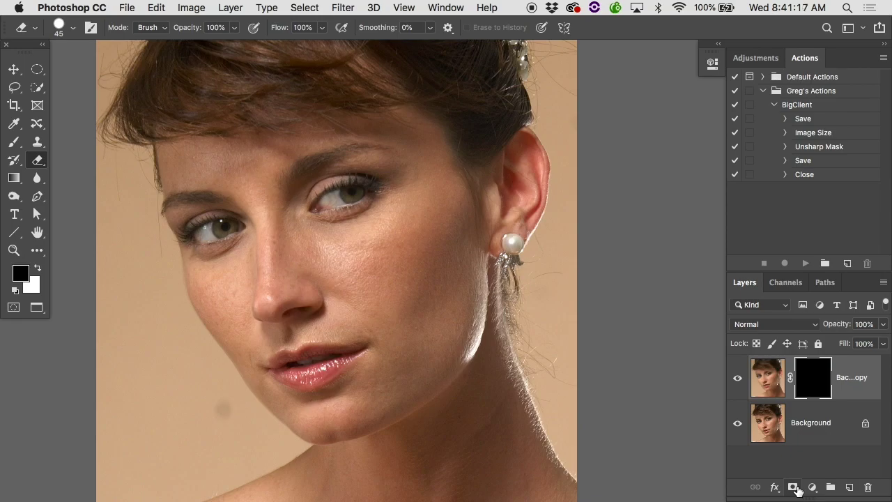
- Paint white on the mask with a size-100, 100% brush over brow, nose, cheeks and neck
key("b")
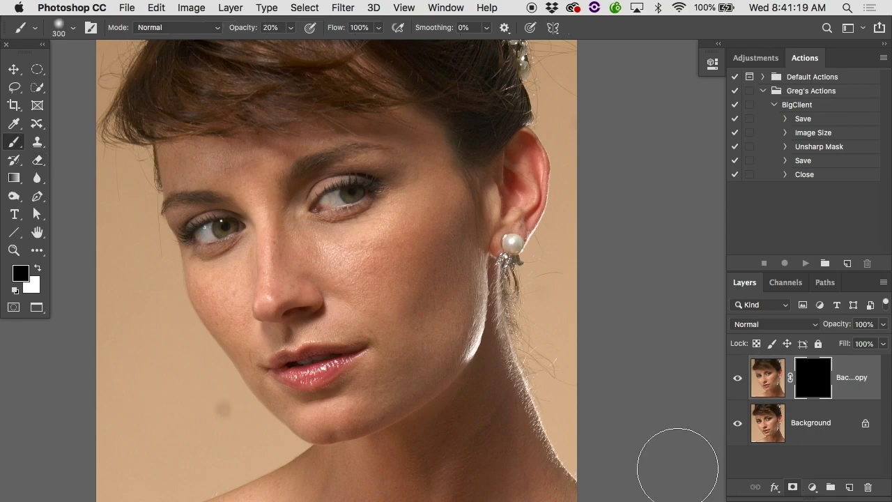
key("bracketleft")
key("bracketleft")
key("bracketleft")
key("bracketleft")
key("bracketleft")
key("bracketleft")
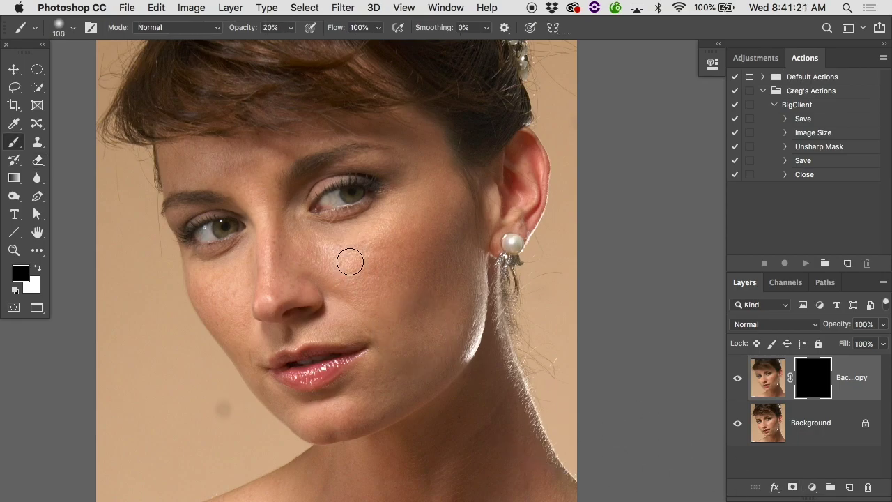
key("x")
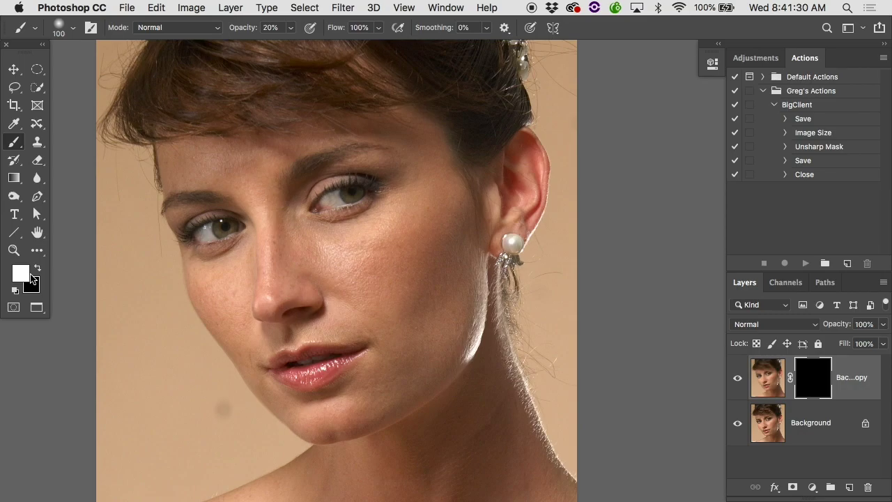
key("x")
key("x")
key("0")
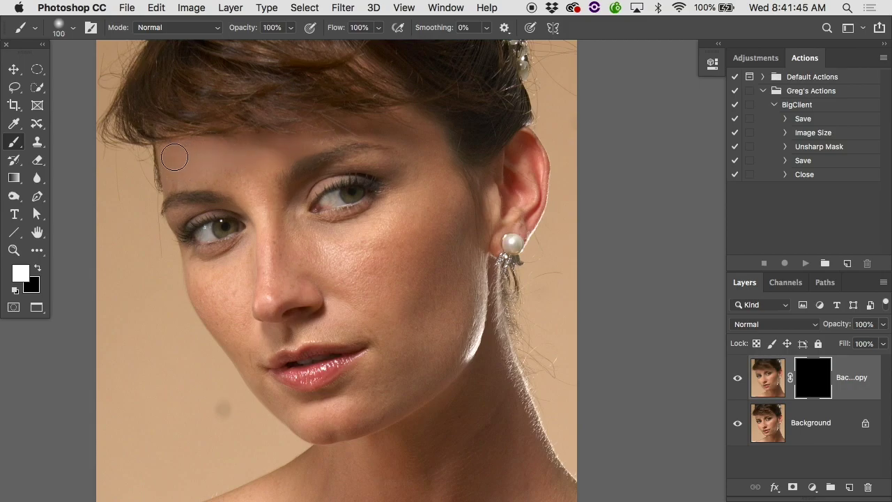
mouse_move(243, 183)
left_mouse_down()
mouse_move(275, 252)
mouse_move(262, 180)
mouse_move(300, 150)
mouse_move(375, 123)
mouse_move(448, 131)
left_mouse_up()
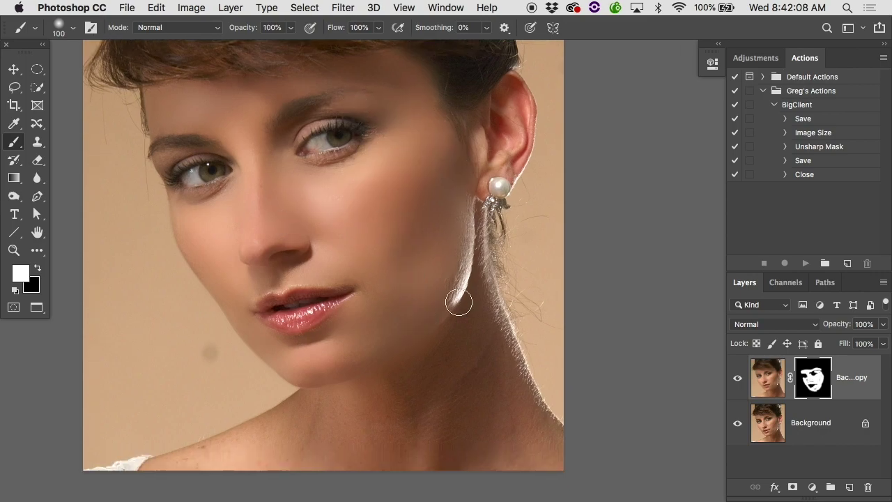
mouse_move(458, 302)
left_mouse_down()
mouse_move(382, 475)
mouse_move(314, 409)
mouse_move(447, 466)
left_mouse_up()
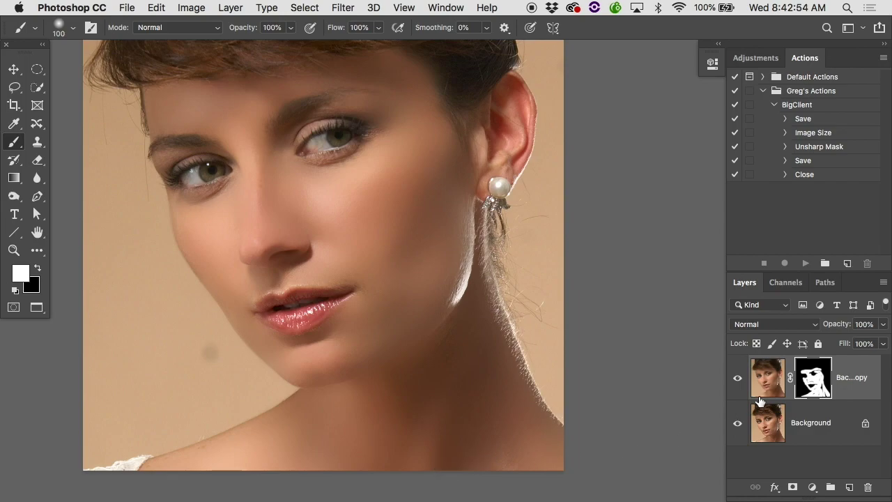
- Paint white into the mask gaps along the neck edge, lip corner and beside the nose
left_click(808, 377, "alt")
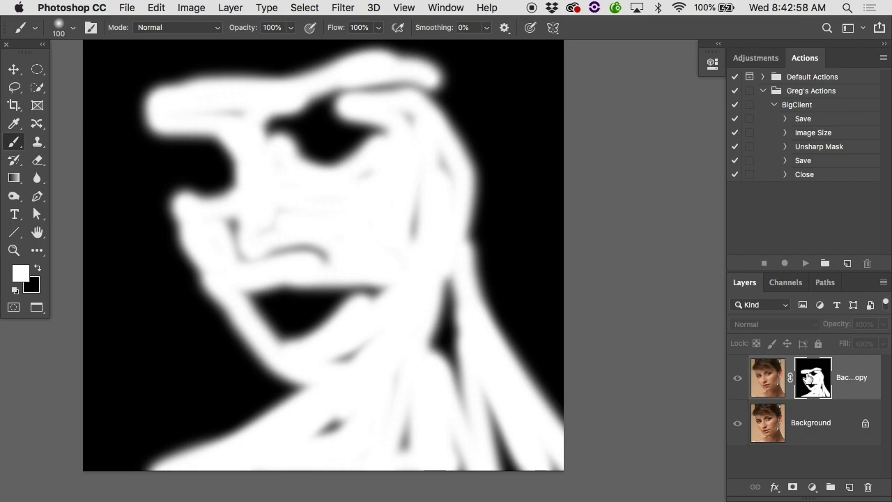
mouse_move(444, 266)
left_mouse_down()
mouse_move(464, 434)
mouse_move(442, 251)
mouse_move(437, 360)
mouse_move(385, 435)
mouse_move(412, 453)
mouse_move(273, 480)
mouse_move(354, 372)
mouse_move(332, 363)
mouse_move(404, 335)
mouse_move(336, 445)
mouse_move(457, 457)
mouse_move(464, 411)
mouse_move(495, 408)
mouse_move(513, 431)
mouse_move(395, 255)
mouse_move(411, 139)
mouse_move(356, 187)
left_mouse_up()
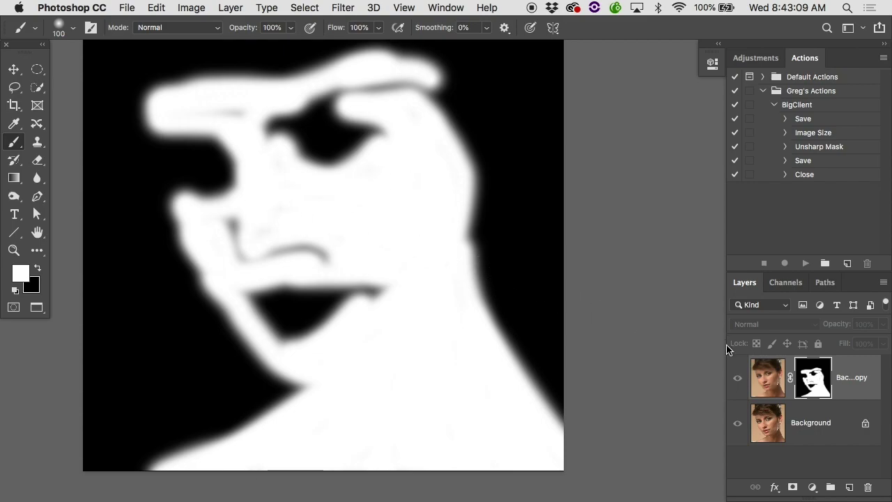
left_click(805, 379, "alt")
left_click(805, 380, "alt+shift")
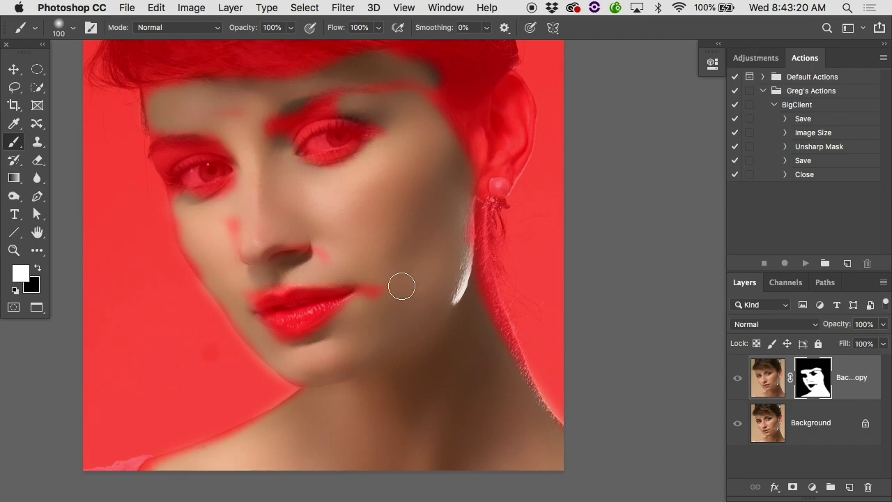
mouse_move(400, 287)
left_mouse_down()
mouse_move(369, 312)
mouse_move(377, 272)
mouse_move(354, 265)
left_mouse_up()
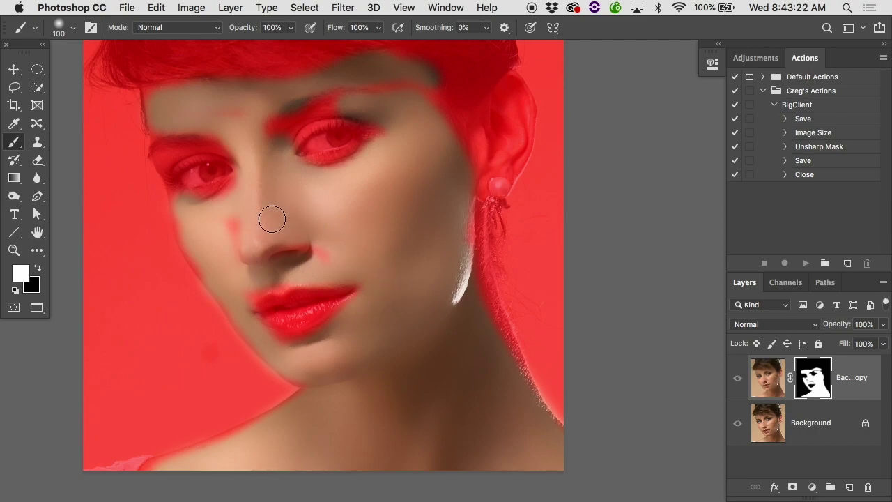
mouse_move(273, 213)
left_mouse_down()
mouse_move(232, 239)
mouse_move(253, 214)
left_mouse_up()
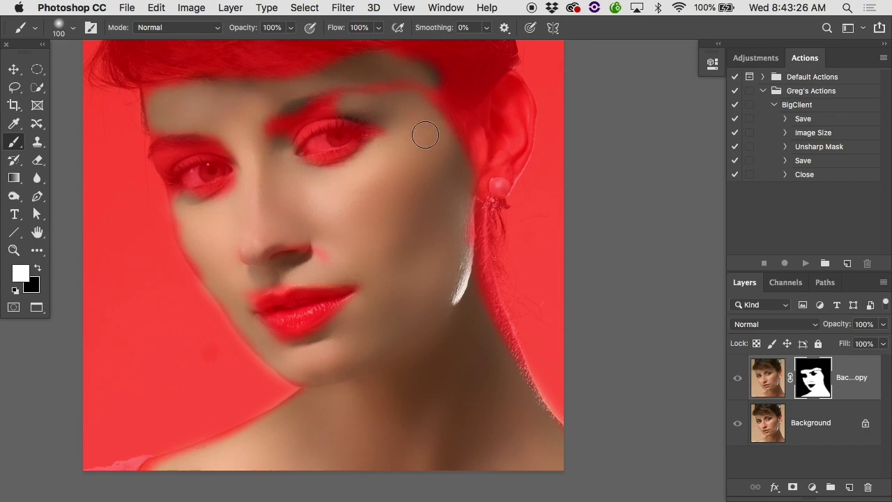
- Hide the red mask overlay and zoom in closer on the face
key("backslash")
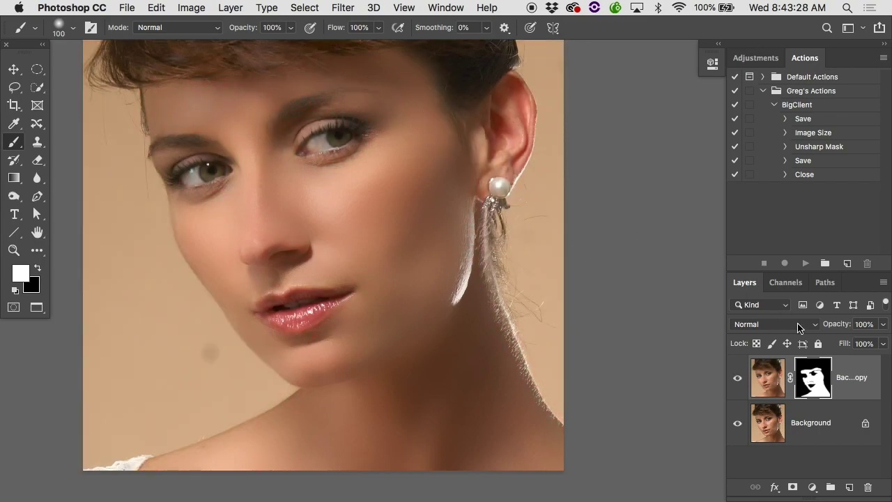
left_click(814, 375, "alt")
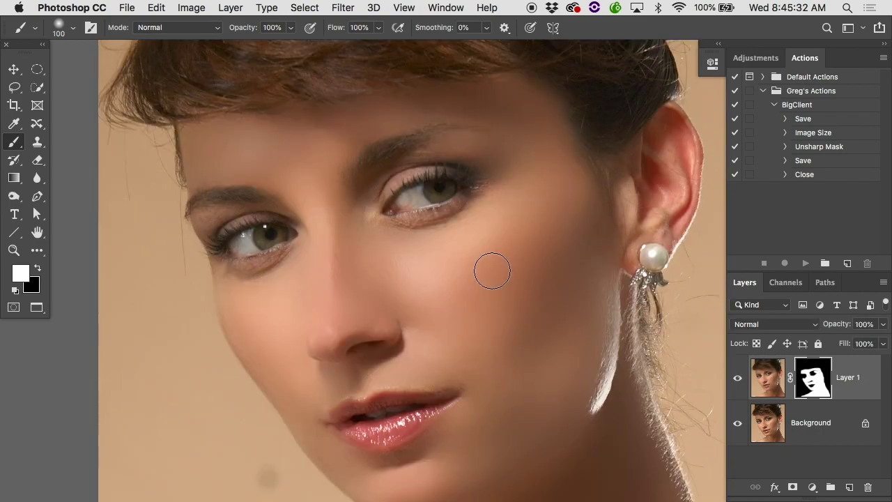
scroll(473, 286, "down", 5)
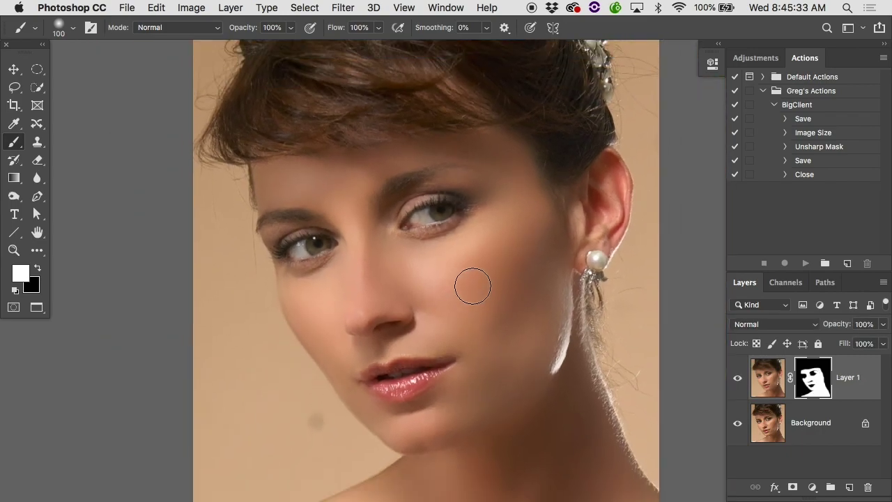
scroll(473, 286, "down", 2)
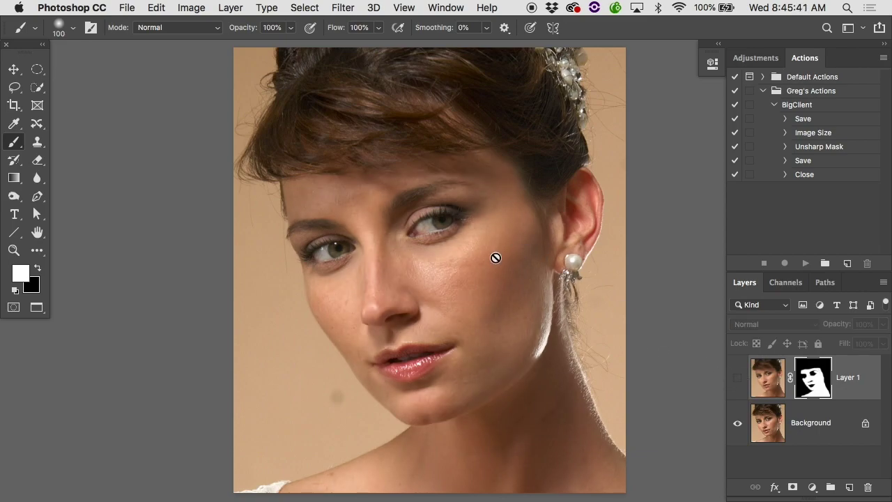
key("super+plus")
key("super+plus")
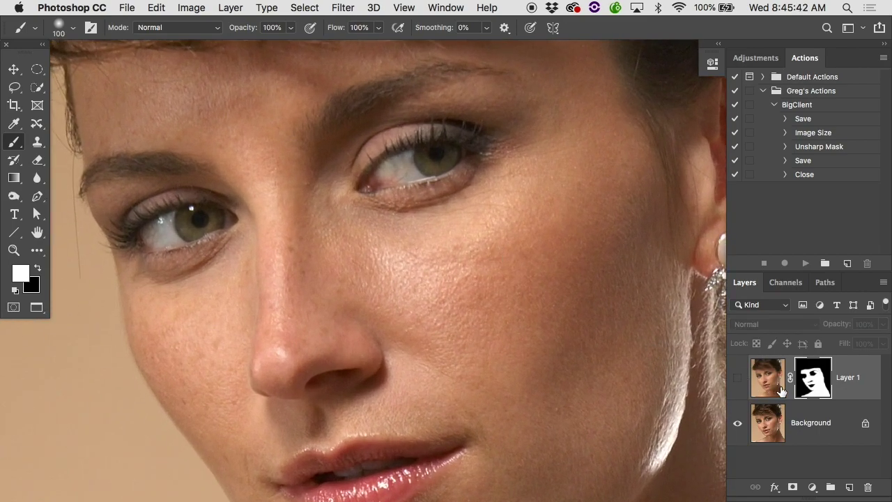
- Toggle Layer 1 on and off to compare smoothed and original skin, leaving it visible
left_click(738, 377)
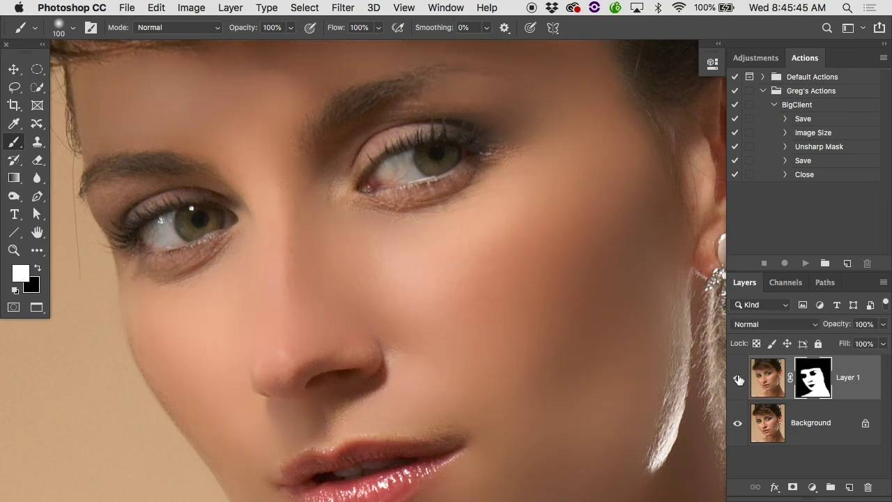
left_click(738, 377)
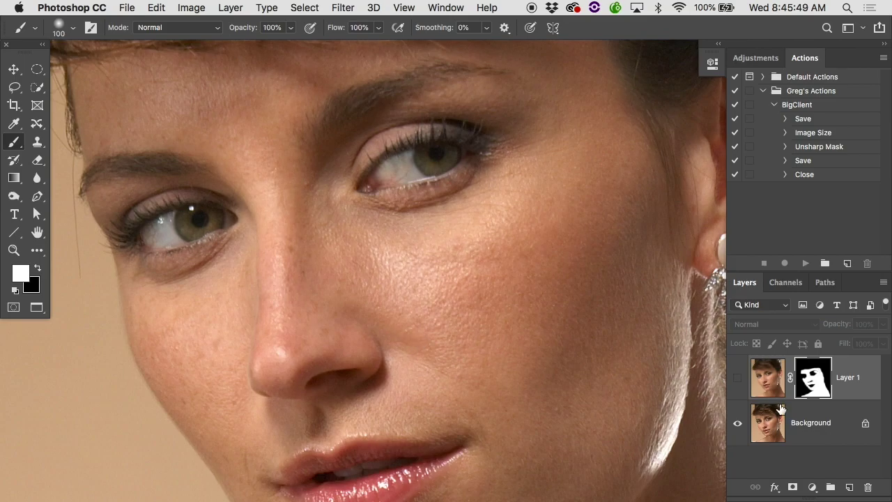
left_click(738, 378)
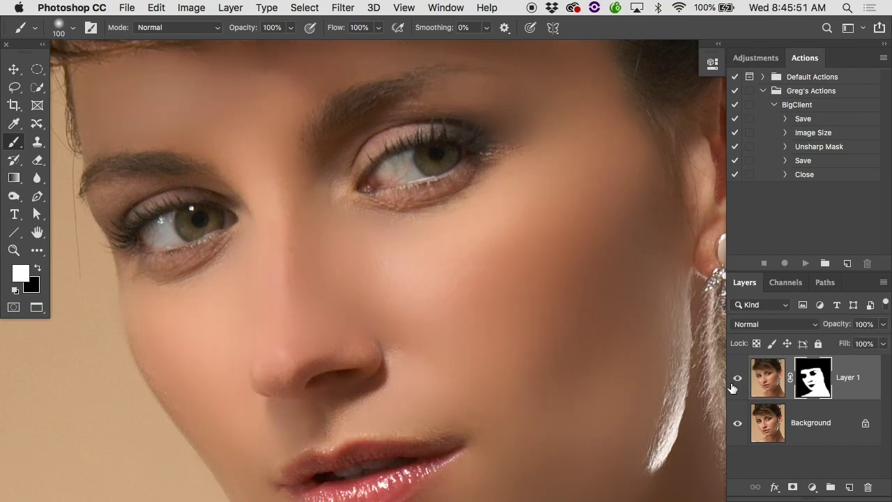
left_click(737, 377)
scroll(463, 329, "up", 2)
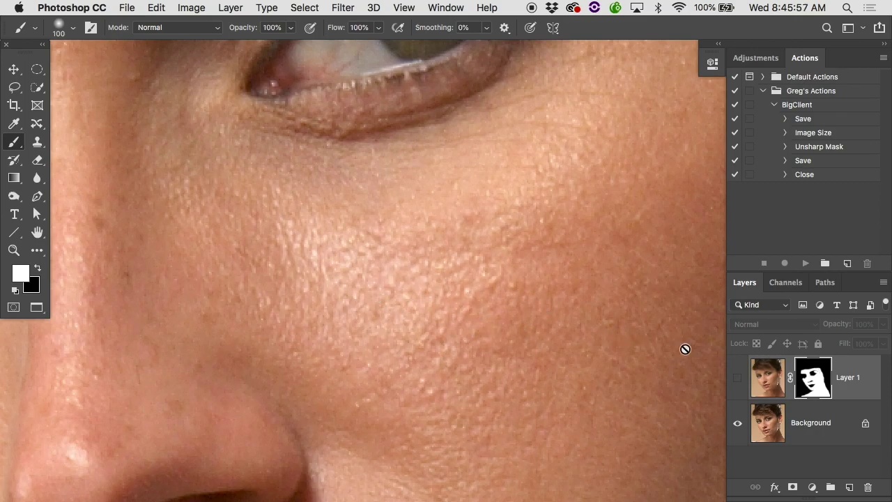
left_click(737, 380)
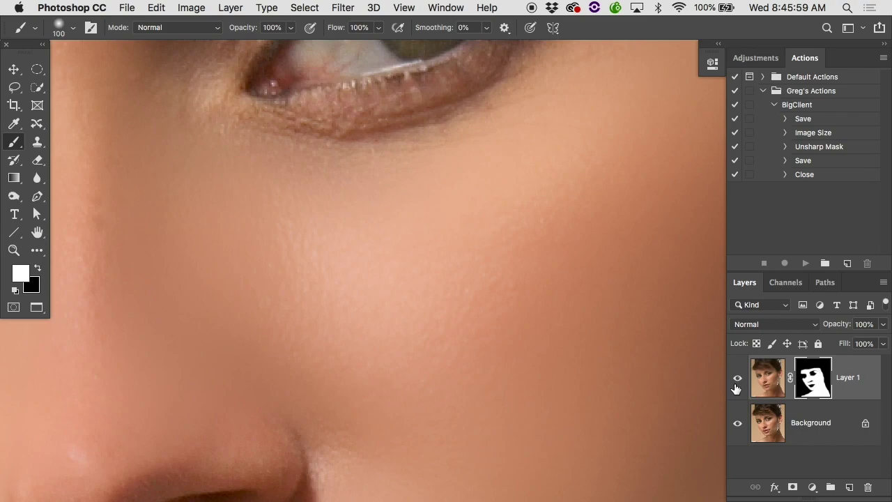
left_click(736, 380)
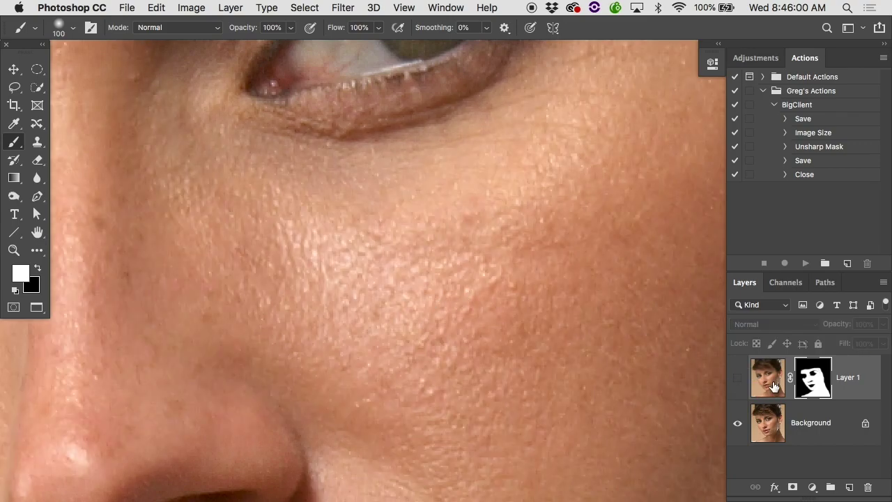
left_click(737, 379)
- Search This Mac for 'angry illusion' in a new Finder window and select the third AngryIllusion.jpg
mouse_move(119, 492)
left_click(36, 484)
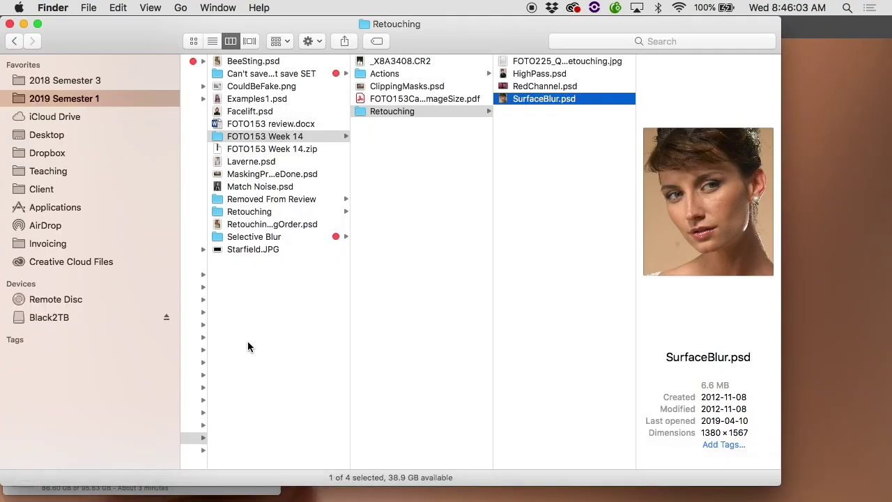
key("super+n")
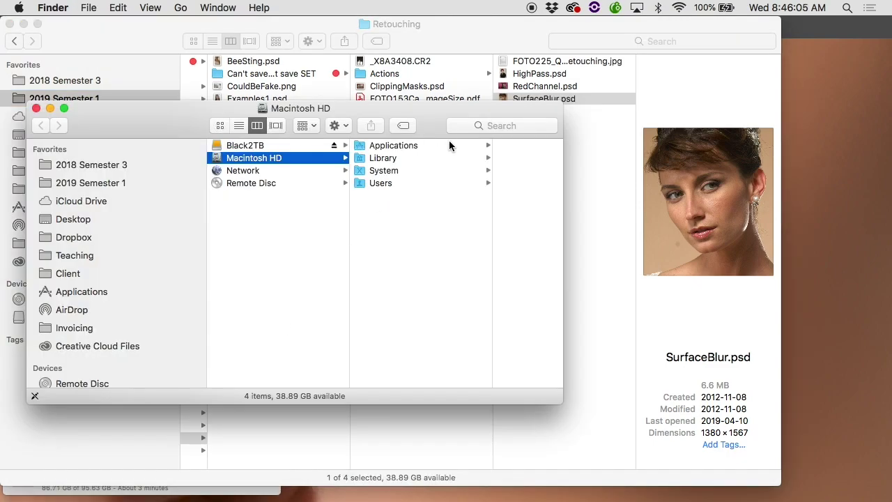
left_click(492, 124)
type("angry illusion")
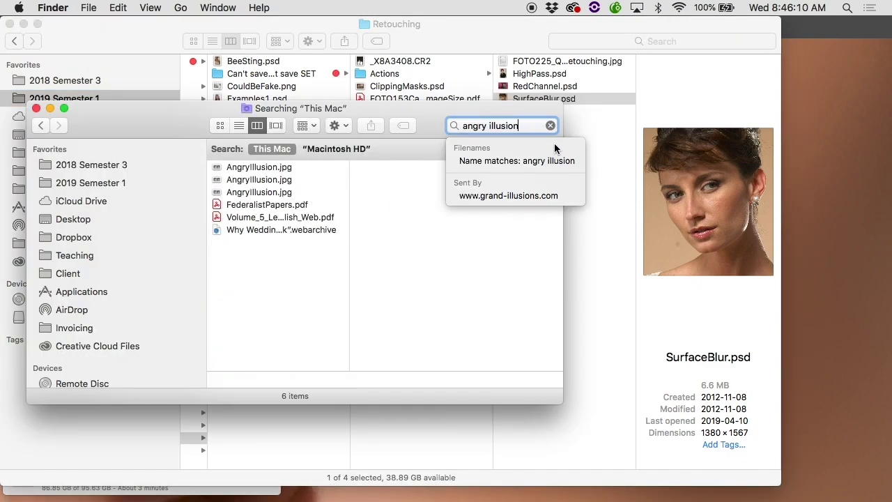
left_click(259, 193)
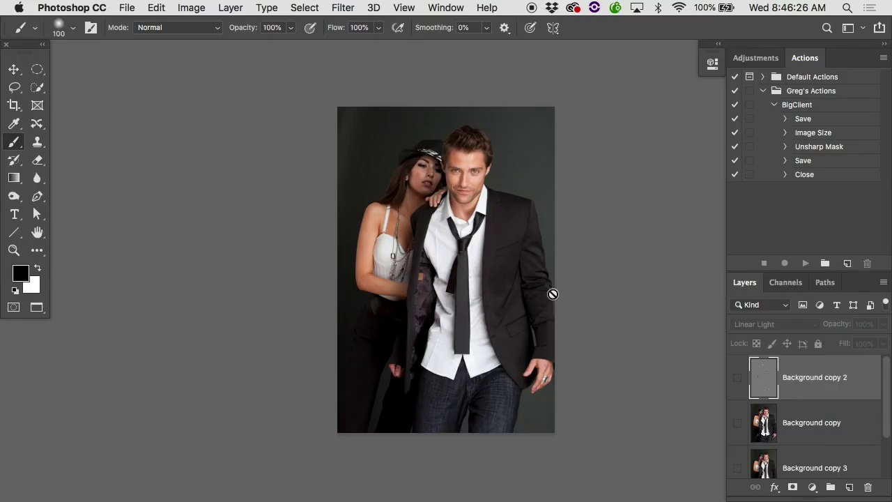
- Zoom in on the couple photo's chin and bring up AngryIllusion.jpg
left_click(496, 236, "super")
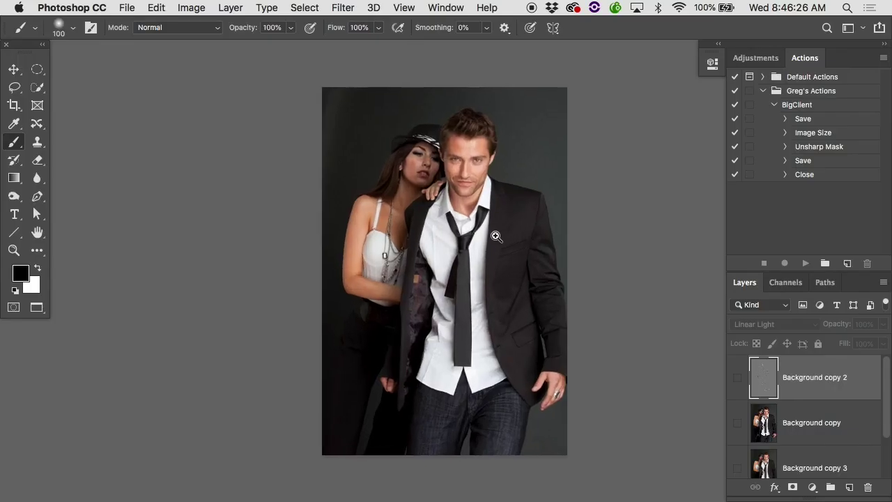
left_click(496, 236, "super")
scroll(495, 236, "up", 5)
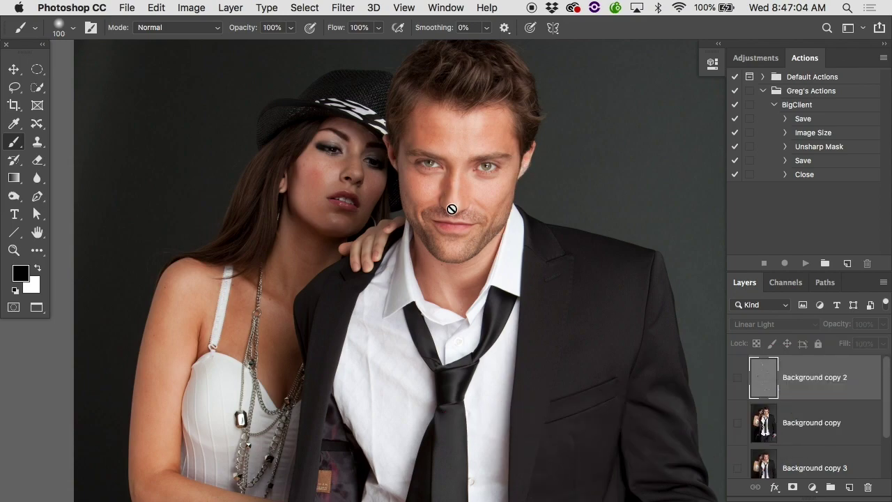
scroll(453, 207, "up", 5)
scroll(451, 209, "up", 8)
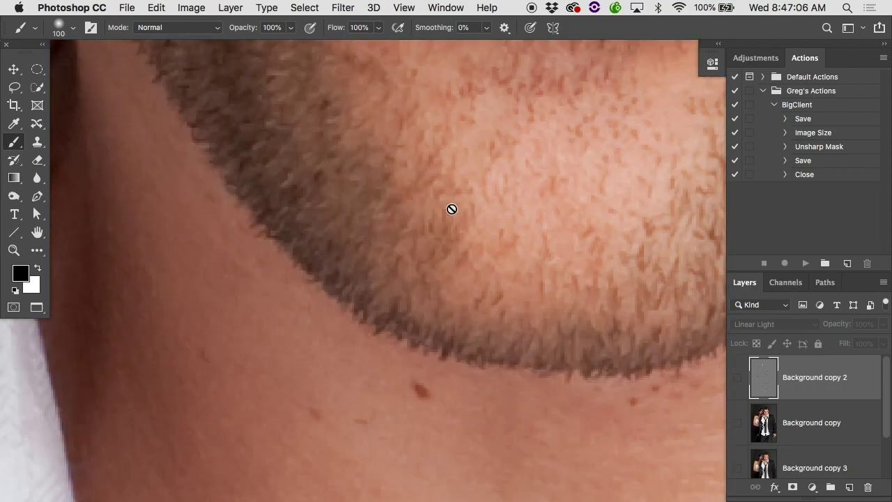
scroll(452, 209, "up", 2)
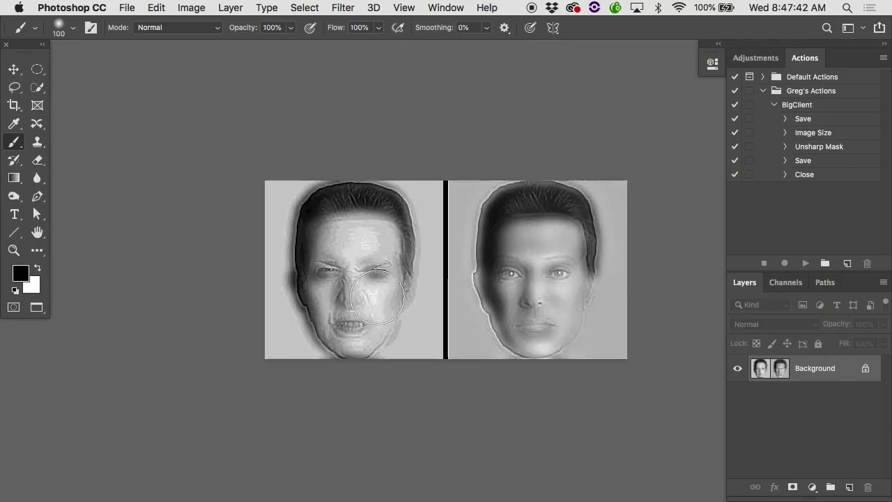
- Zoom far into the angry left face, then back out to see both faces
key("super+equal")
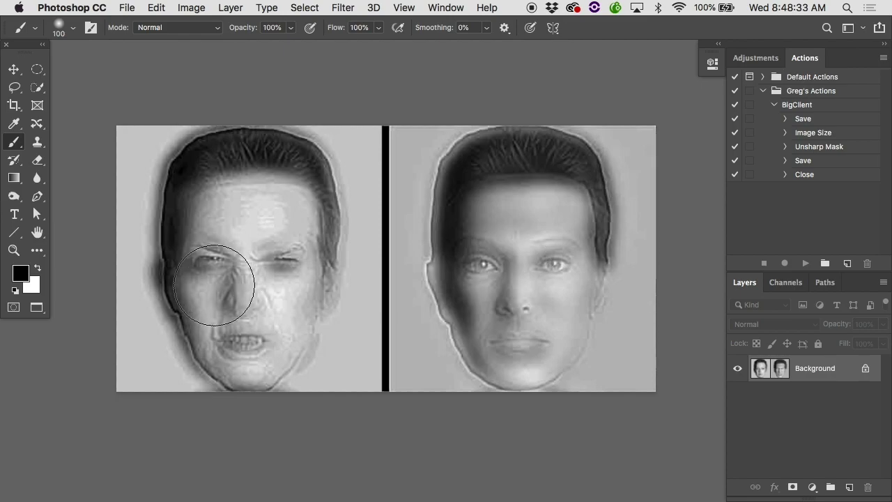
left_click(204, 268)
left_click(283, 269, "alt")
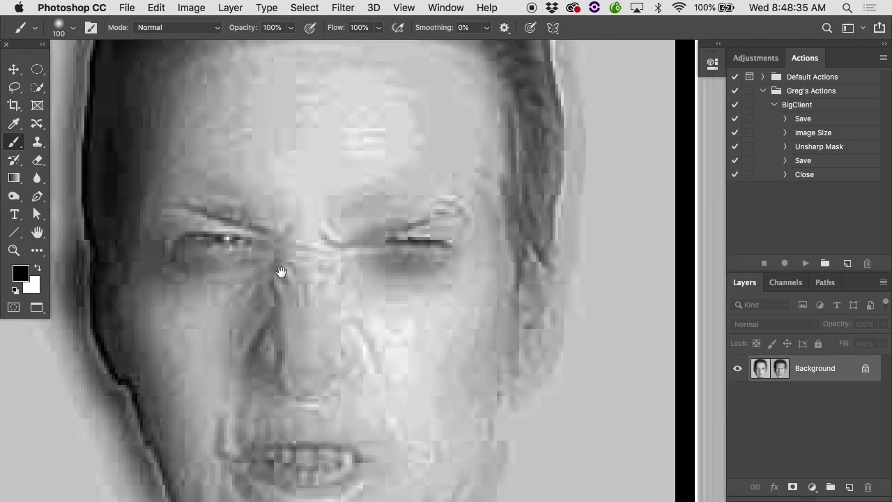
left_click(283, 273, "alt")
- Preview a 3.3-pixel Gaussian Blur on the illusion, toggling Preview off and on to compare
left_click(342, 8)
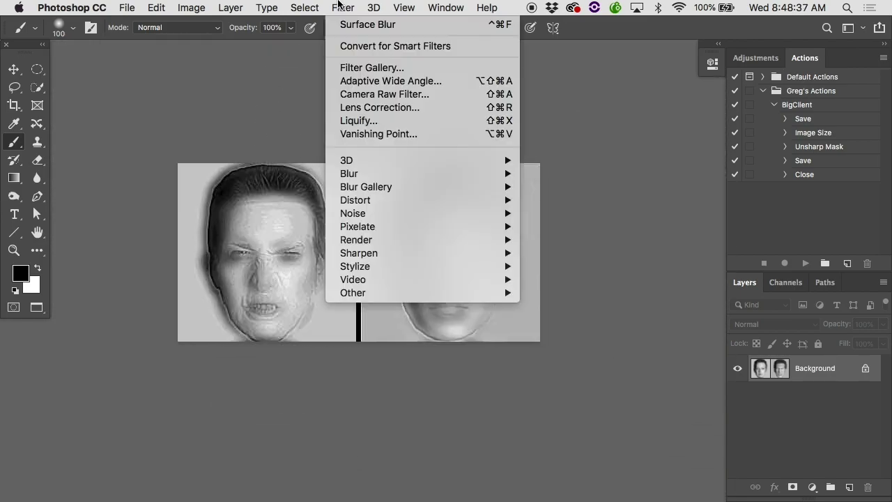
mouse_move(357, 179)
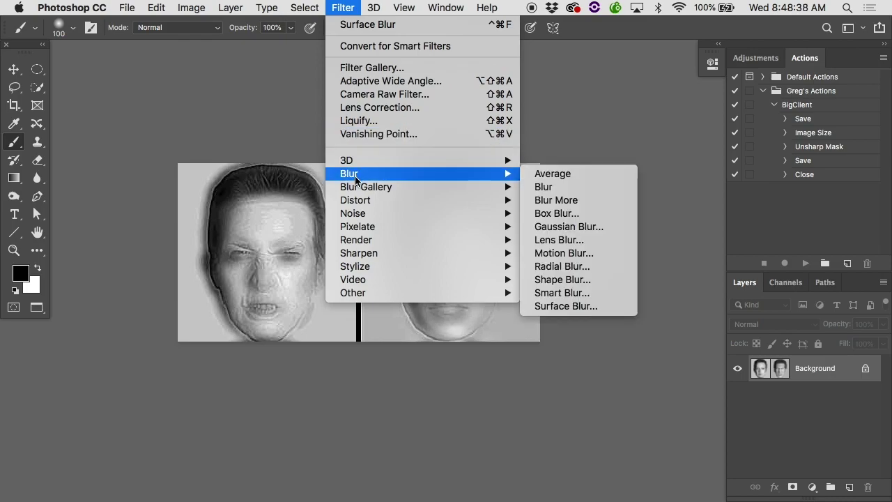
left_click(585, 227)
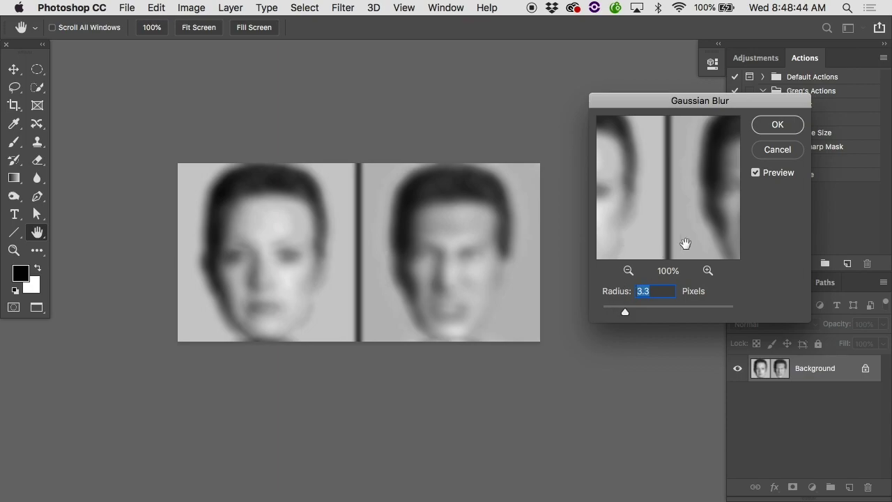
left_click(756, 173)
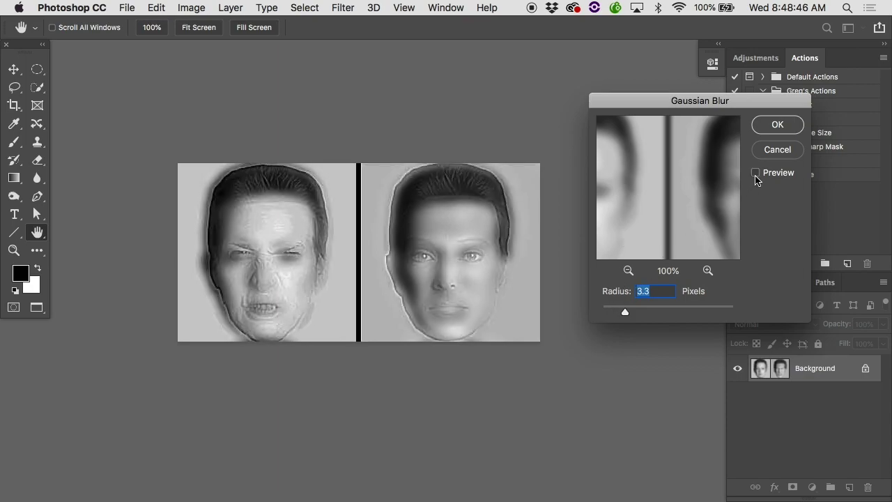
left_click(757, 176)
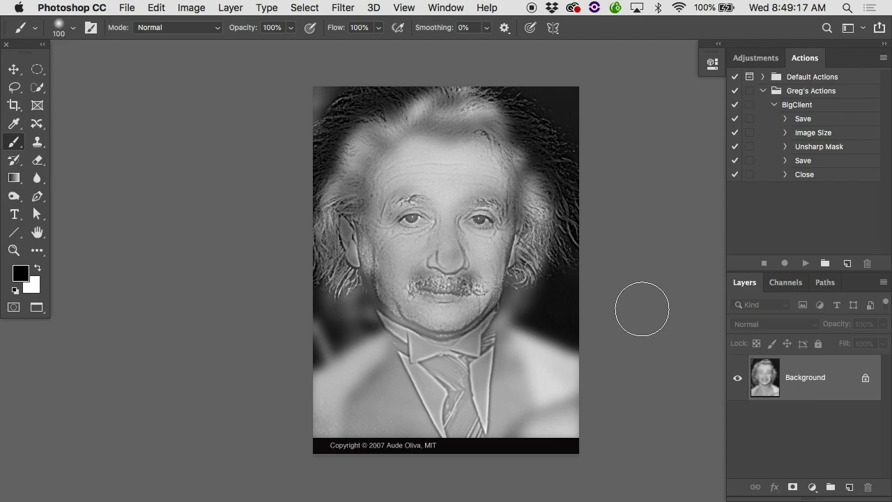
- Open Gaussian Blur on the Einstein image and raise the radius to 6.4 pixels
left_click(343, 8)
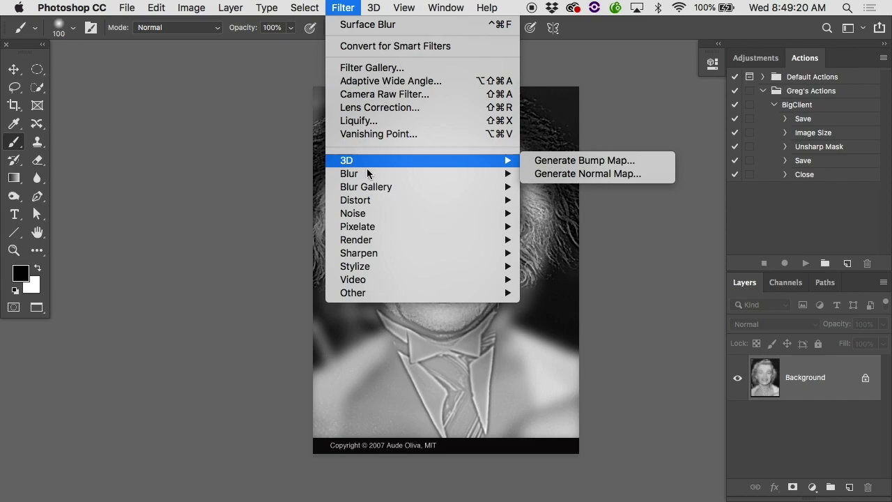
mouse_move(367, 173)
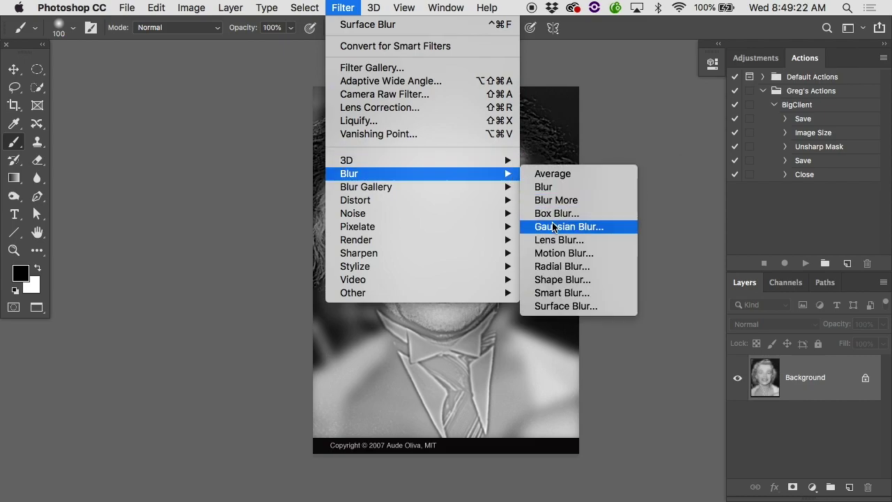
left_click(553, 227)
scroll(384, 241, "right", 5)
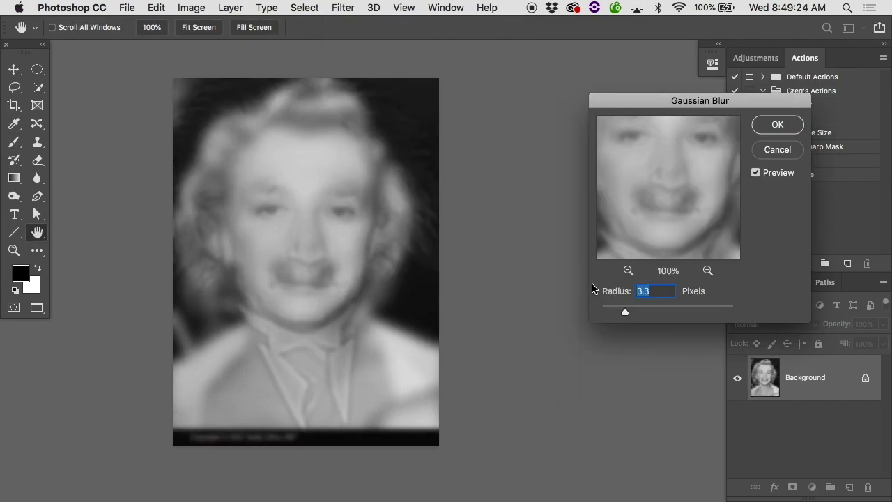
left_click(635, 312)
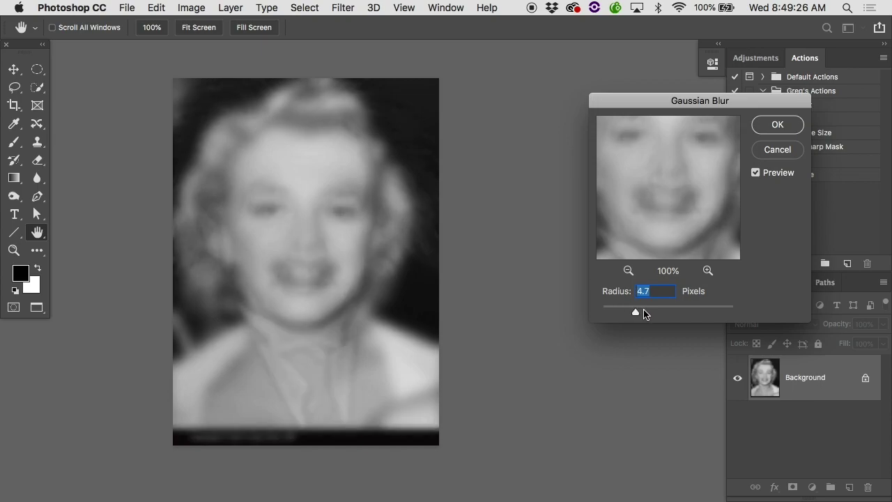
left_click(642, 313)
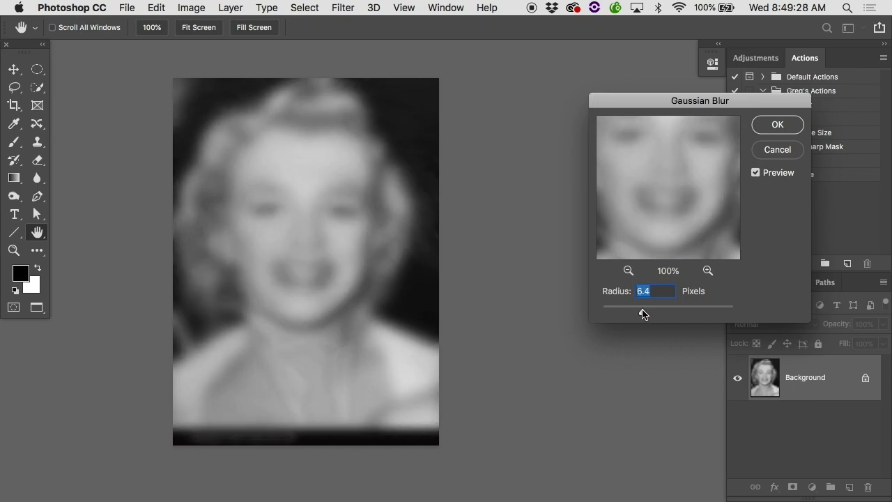
- Toggle the blur preview to compare faces, then cancel without applying the blur
left_click(756, 174)
left_click(756, 174)
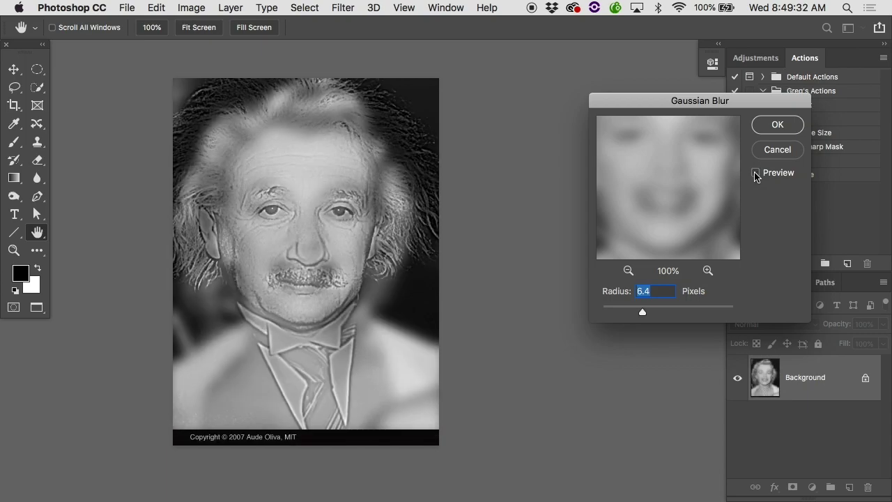
left_click(755, 173)
left_click(791, 148)
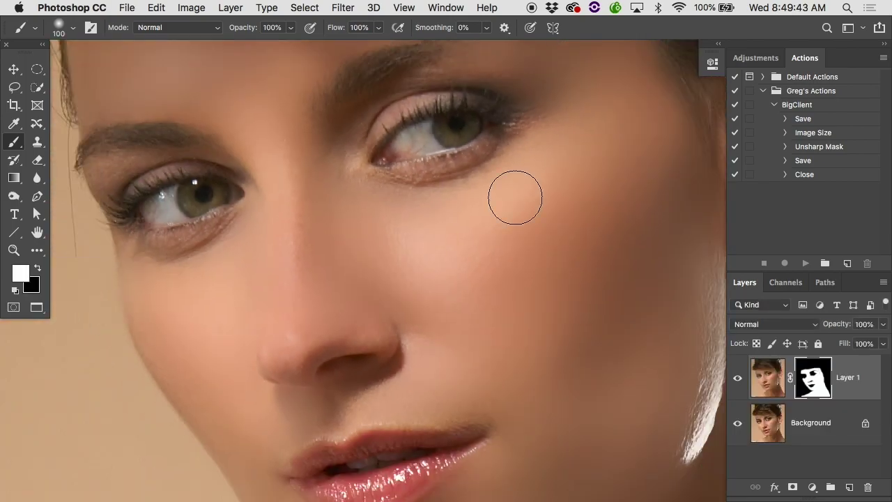
- Switch to Finder, select HighLowFrequency.psd in the Frequency folder, and open it with Cmd+O
left_click(38, 486)
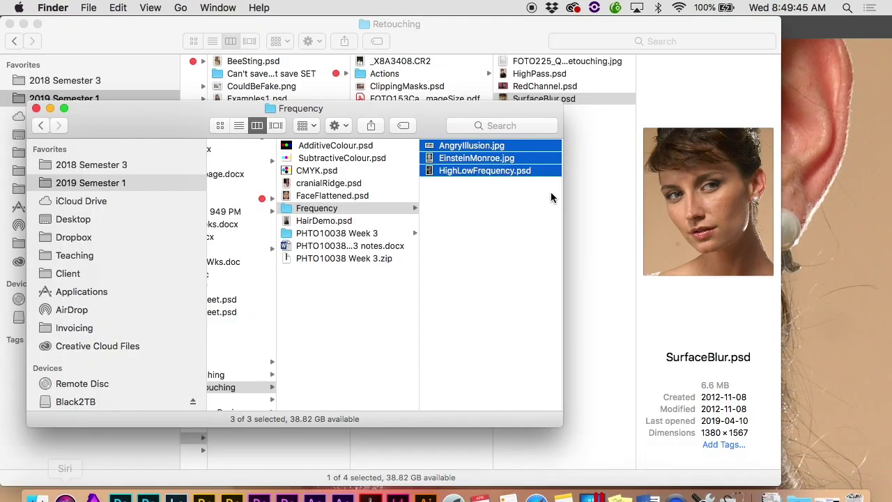
key("super+Up")
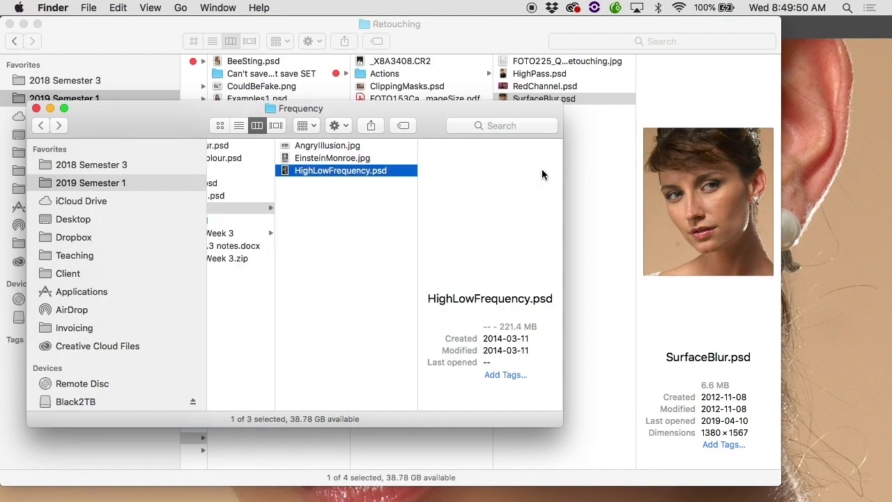
key("super+Down")
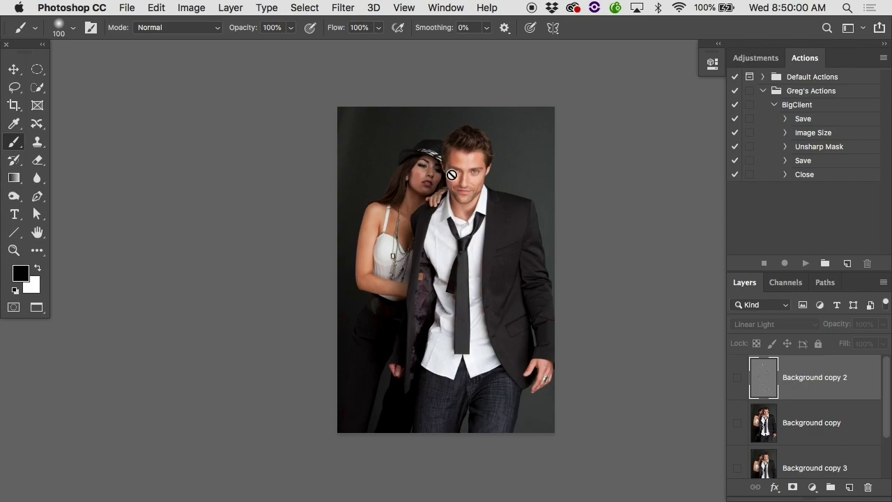
- Zoom in on the man's face in the couple photo
scroll(469, 162, "up", 2)
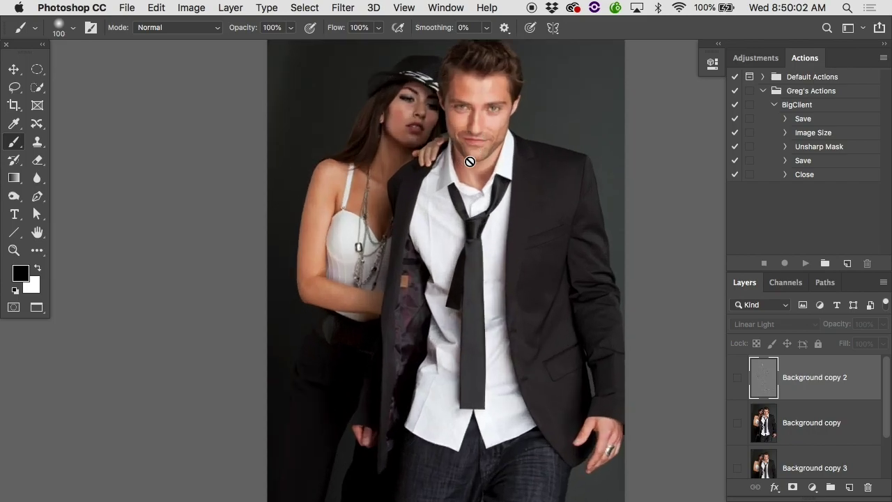
scroll(537, 295, "up", 1)
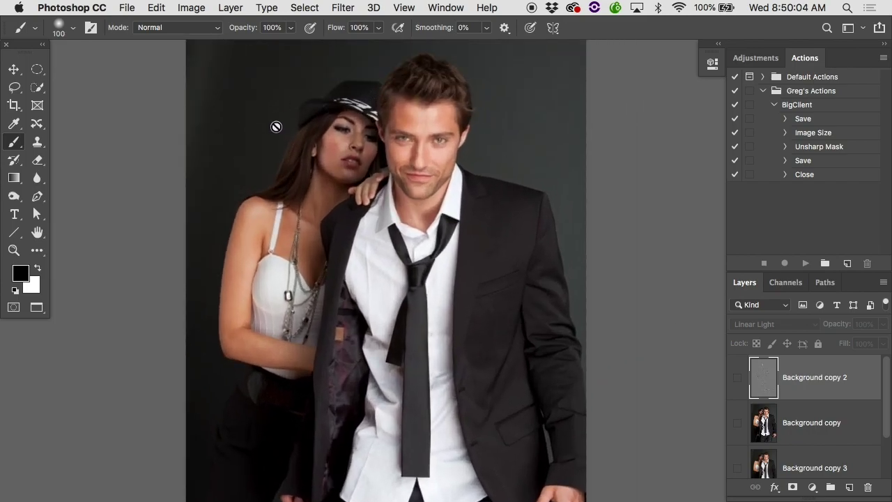
scroll(394, 111, "up", 3)
scroll(394, 111, "up", 3)
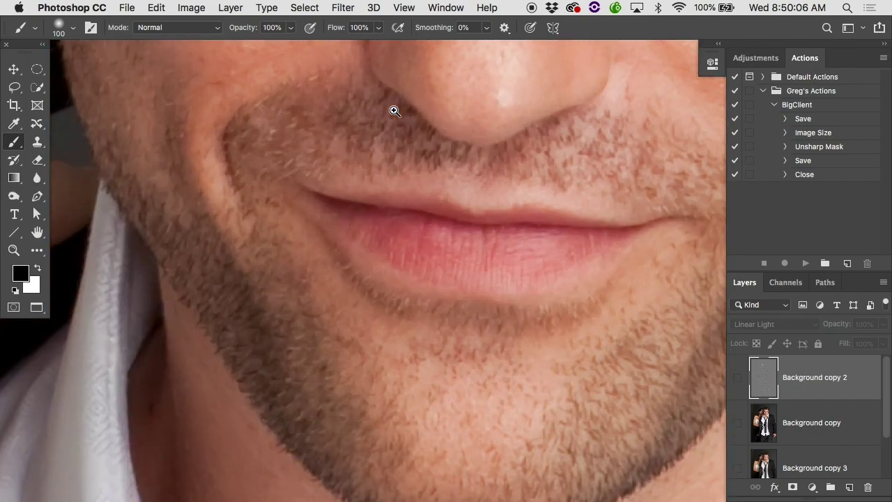
scroll(548, 369, "up", 2)
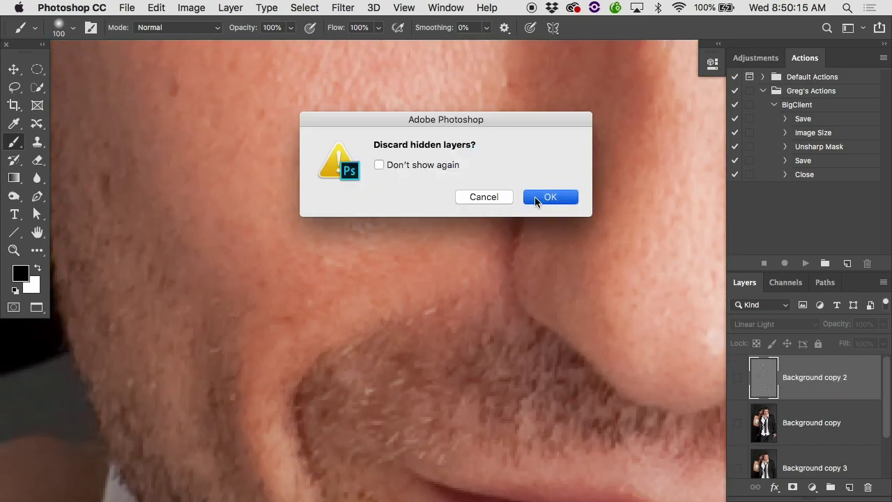
- Discard hidden layers to flatten, then preview a Gaussian Blur raised to 21.9 pixels
left_click(547, 197)
left_click(343, 8)
mouse_move(356, 173)
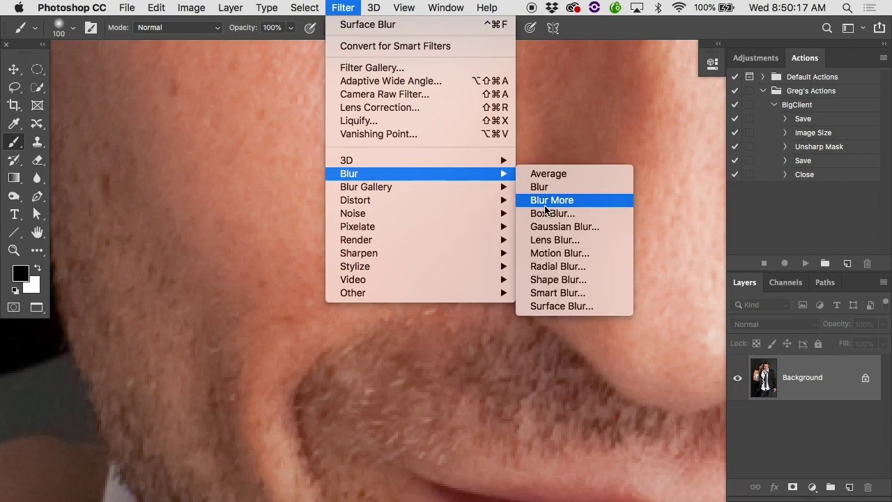
left_click(562, 226)
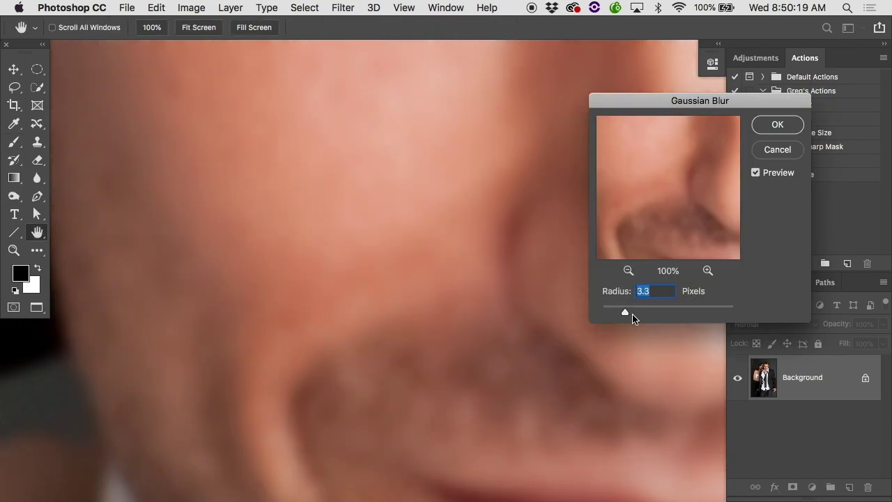
left_click_drag(627, 312, 648, 314)
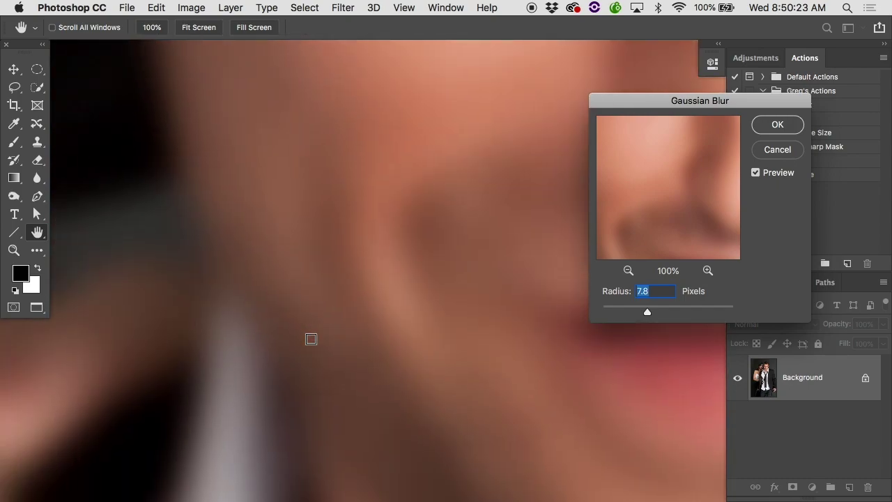
key("super+minus")
key("super+minus")
key("super+minus")
key("super+minus")
key("super+minus")
key("super+minus")
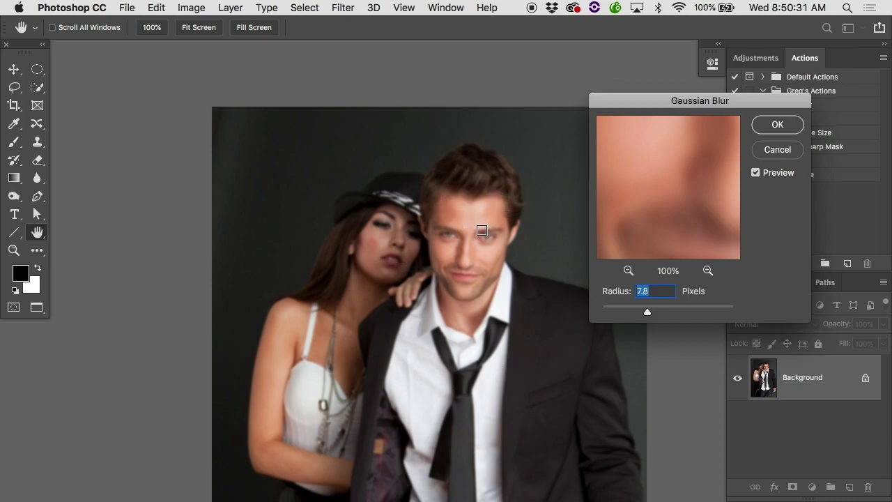
left_click(661, 314)
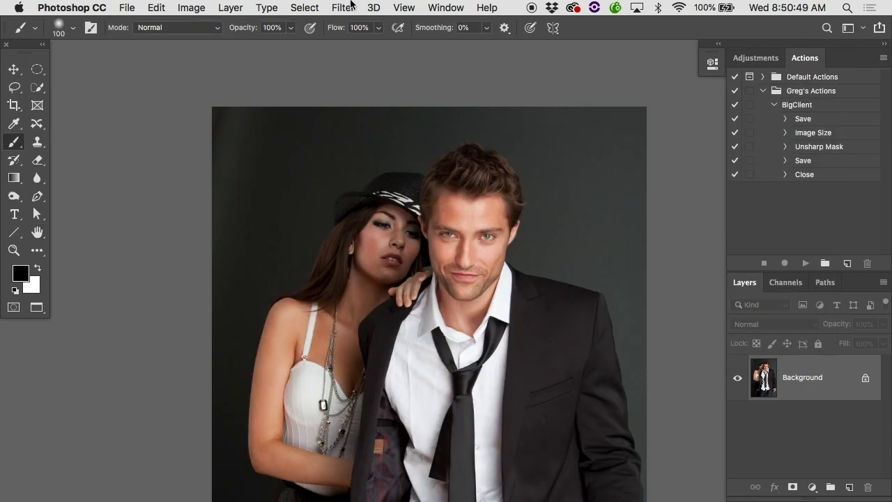
left_click(335, 7)
mouse_move(359, 294)
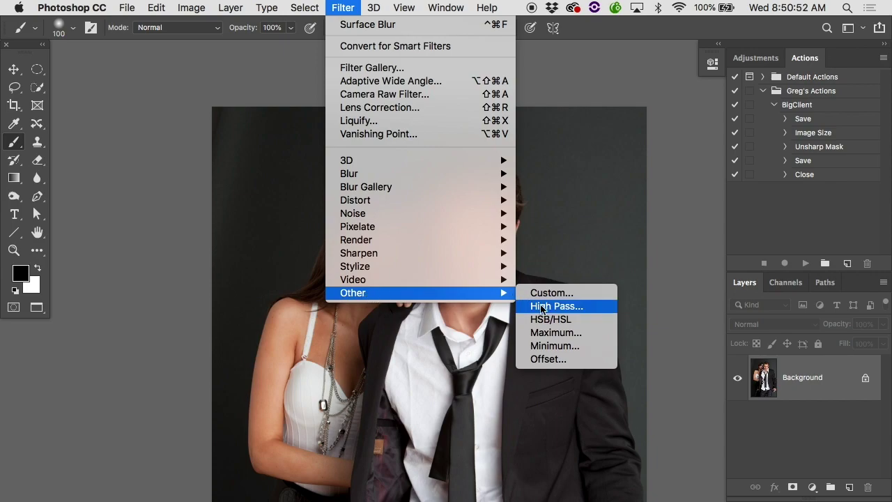
left_click(550, 307)
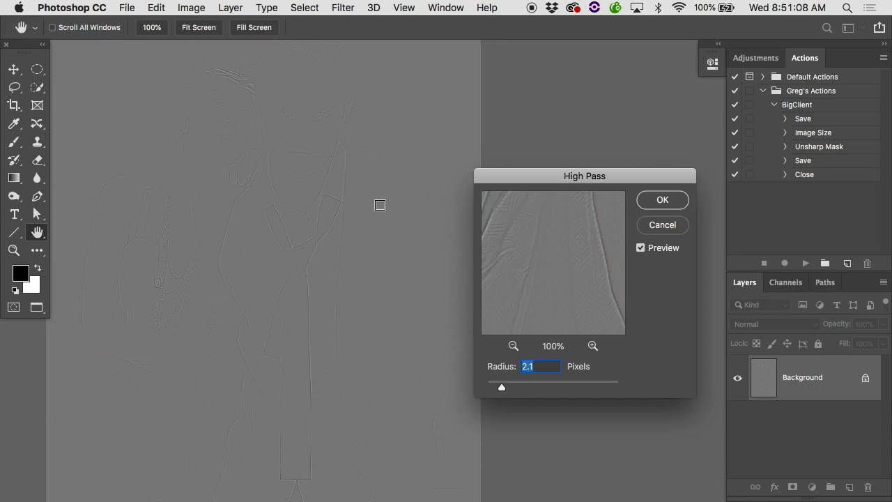
left_click(662, 223)
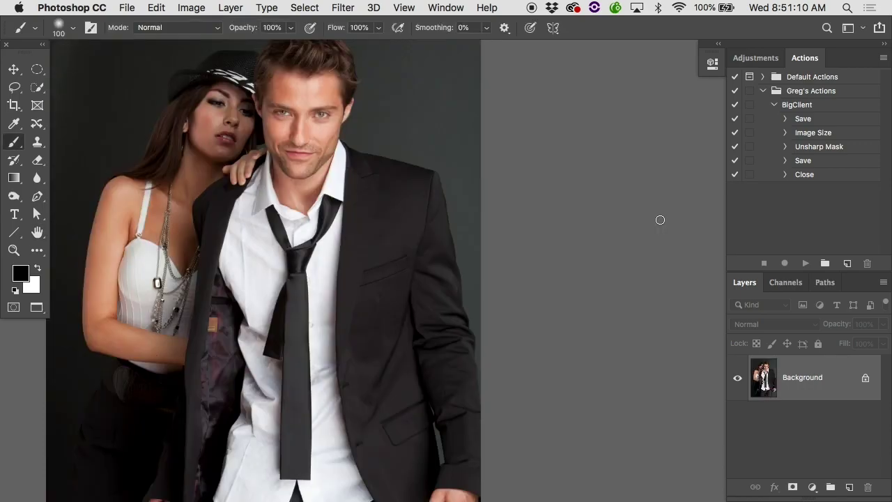
left_click(849, 487)
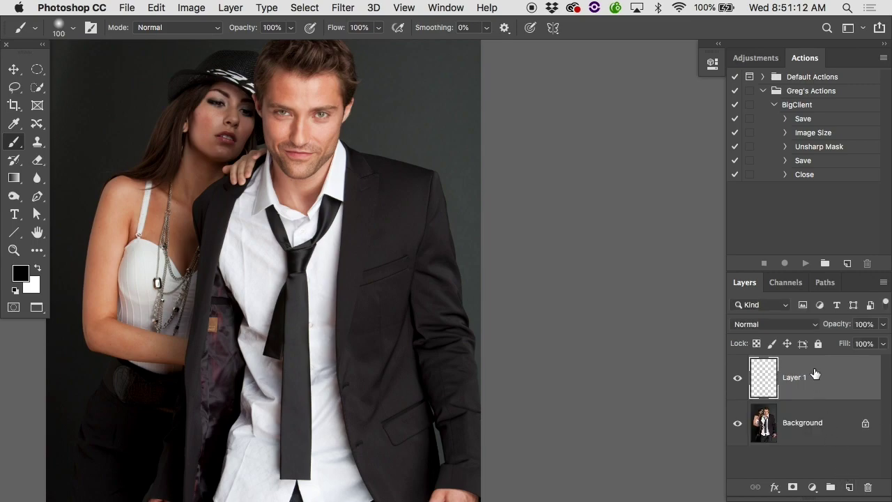
left_click(803, 323)
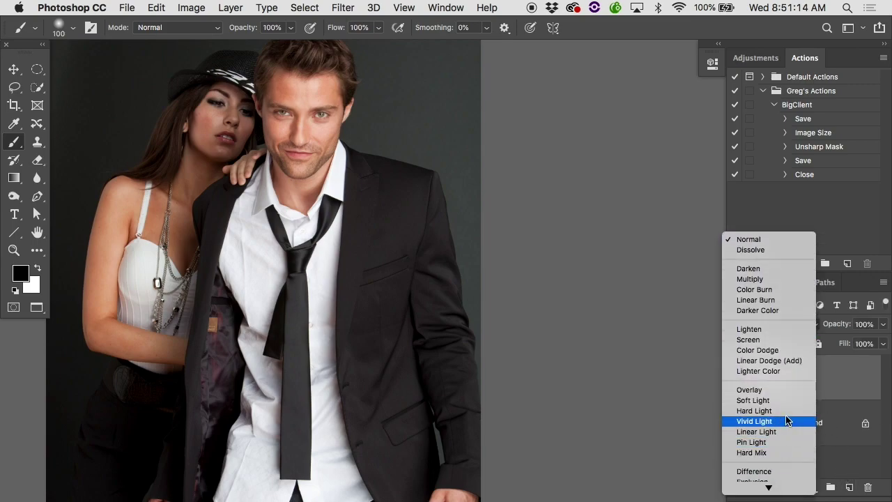
left_click(786, 402)
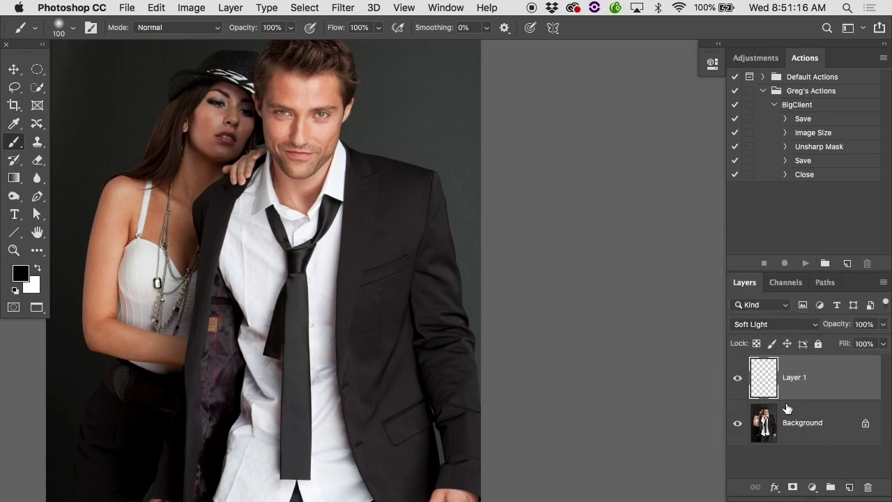
key("bracketright")
key("bracketright")
key("bracketright")
key("bracketright")
key("bracketright")
key("bracketright")
key("bracketright")
key("bracketright")
key("bracketright")
key("bracketright")
key("bracketright")
key("bracketright")
key("bracketright")
key("bracketright")
key("bracketright")
key("bracketright")
key("bracketright")
mouse_move(446, 163)
left_mouse_down()
mouse_move(467, 200)
mouse_move(481, 334)
mouse_move(430, 372)
mouse_move(436, 160)
mouse_move(338, 21)
mouse_move(246, 53)
mouse_move(139, 67)
mouse_move(117, 238)
mouse_move(141, 335)
mouse_move(103, 291)
mouse_move(111, 354)
mouse_move(147, 394)
left_mouse_up()
key("x")
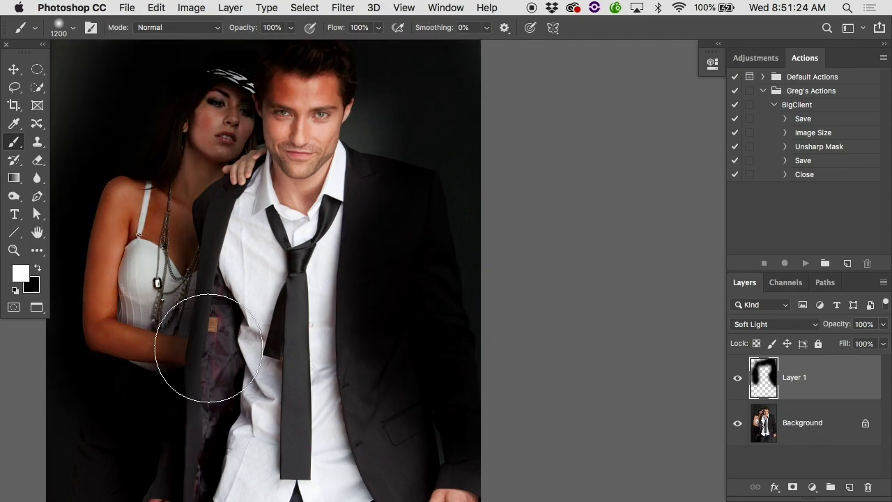
mouse_move(207, 342)
left_mouse_down()
mouse_move(247, 356)
mouse_move(255, 368)
mouse_move(262, 293)
mouse_move(235, 171)
mouse_move(277, 118)
mouse_move(273, 137)
mouse_move(332, 265)
mouse_move(298, 216)
mouse_move(299, 299)
left_mouse_up()
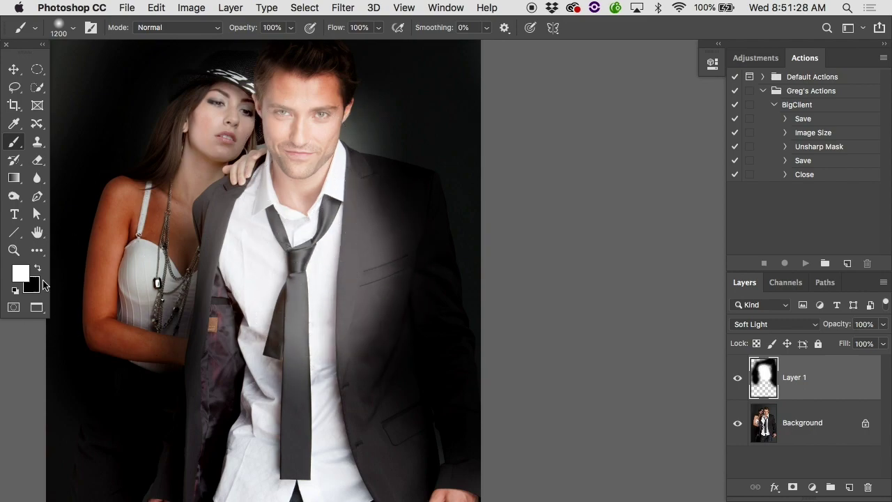
left_click(20, 272)
left_click(186, 213)
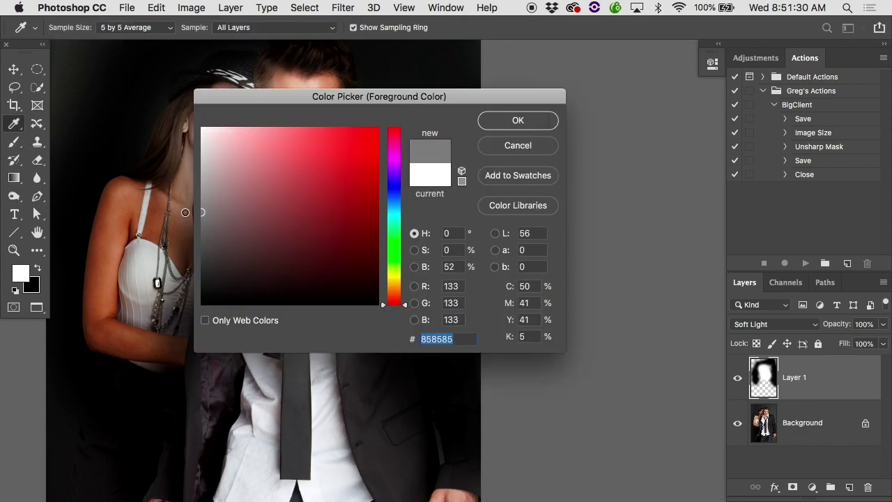
left_click_drag(186, 213, 190, 210)
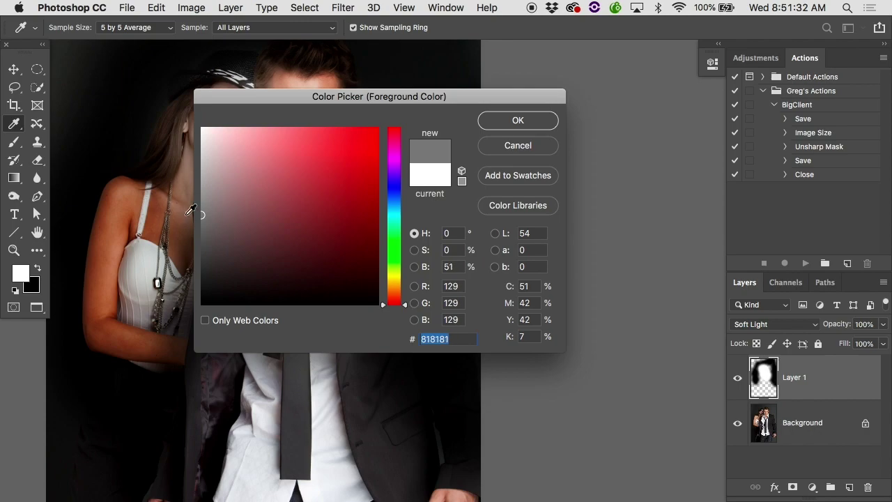
left_click(517, 120)
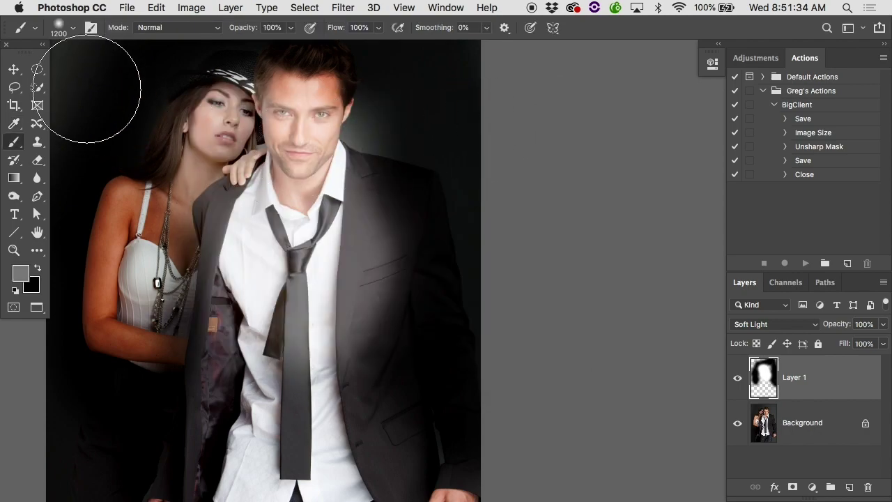
mouse_move(87, 89)
left_mouse_down()
mouse_move(60, 255)
mouse_move(189, 21)
mouse_move(179, 408)
mouse_move(212, 120)
left_mouse_up()
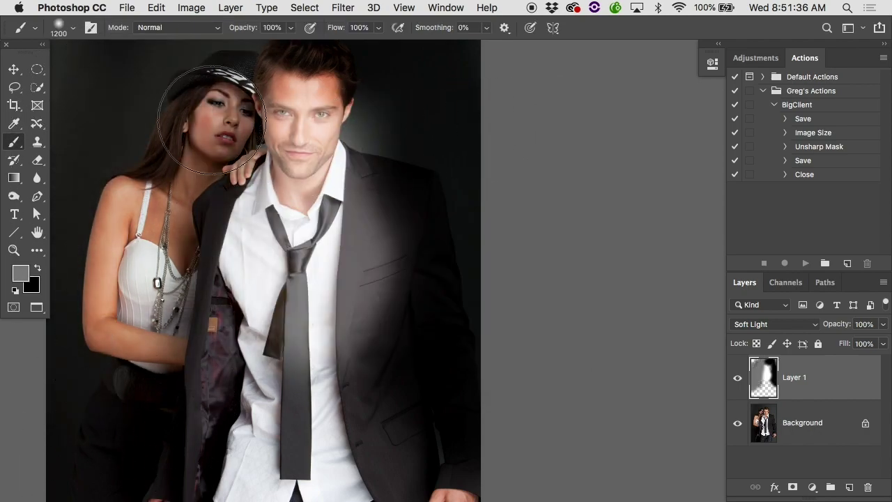
left_click(737, 378)
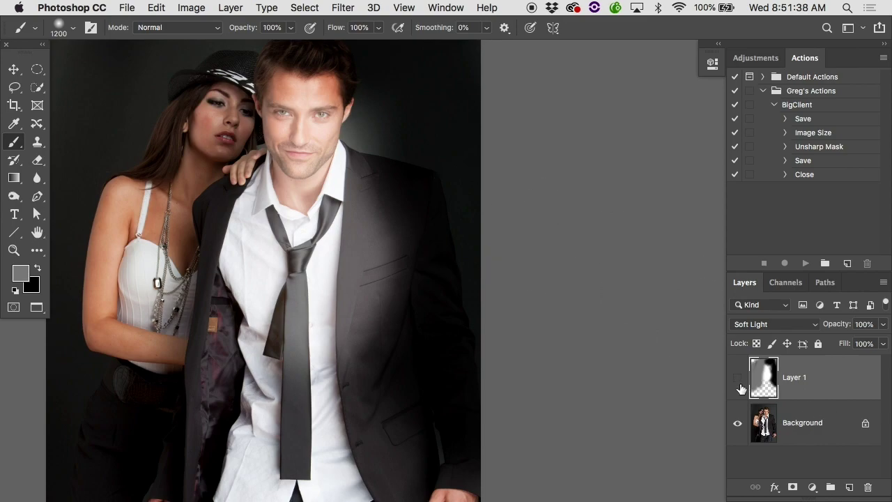
left_click(737, 378)
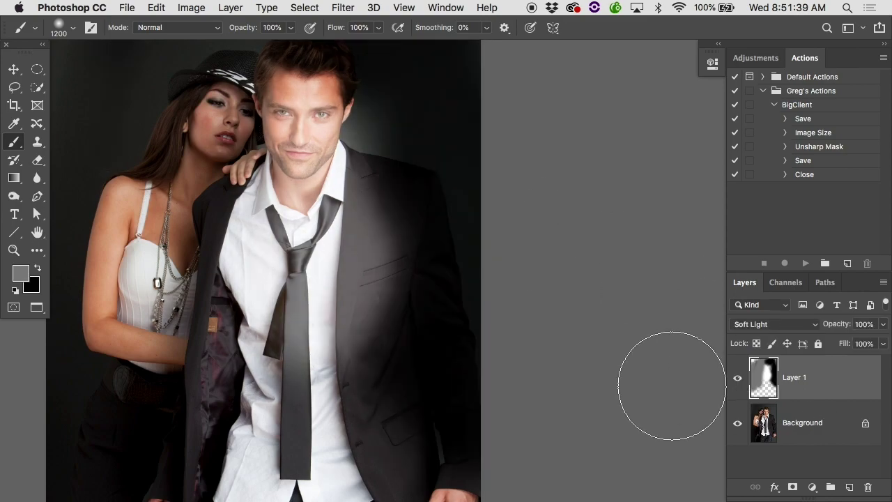
left_click(738, 422)
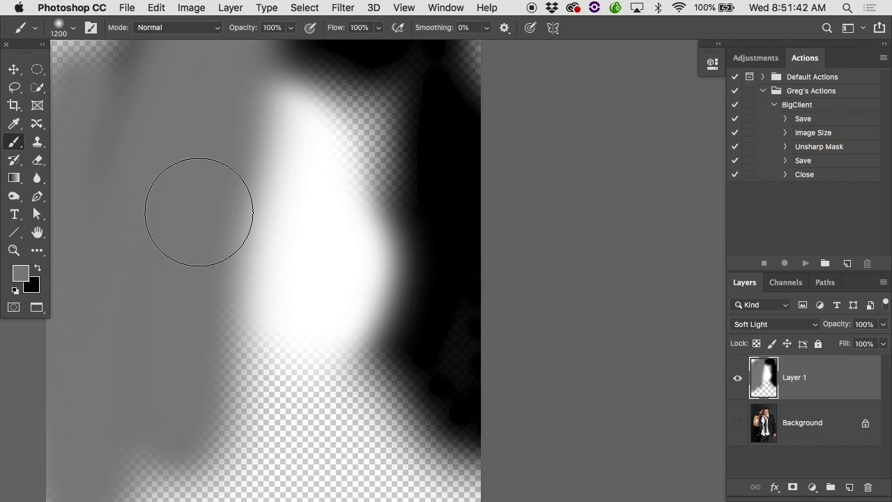
key("ctrl+Down")
key("Escape")
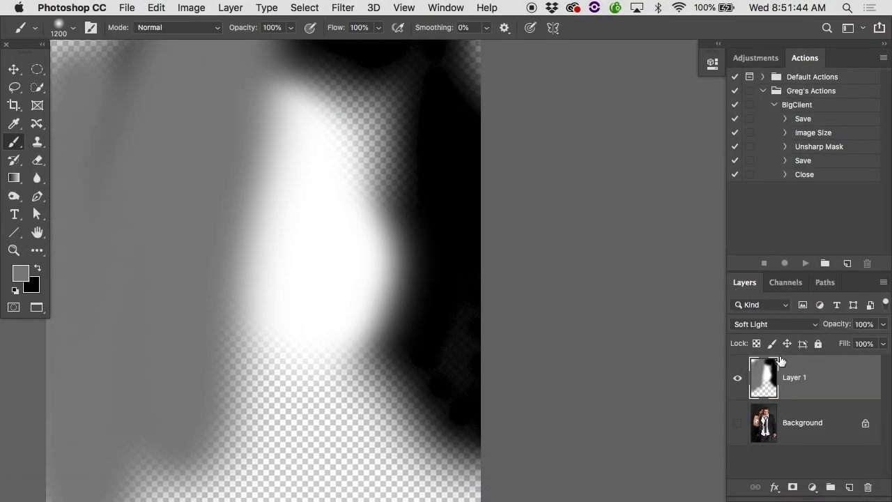
left_click_drag(779, 364, 867, 487)
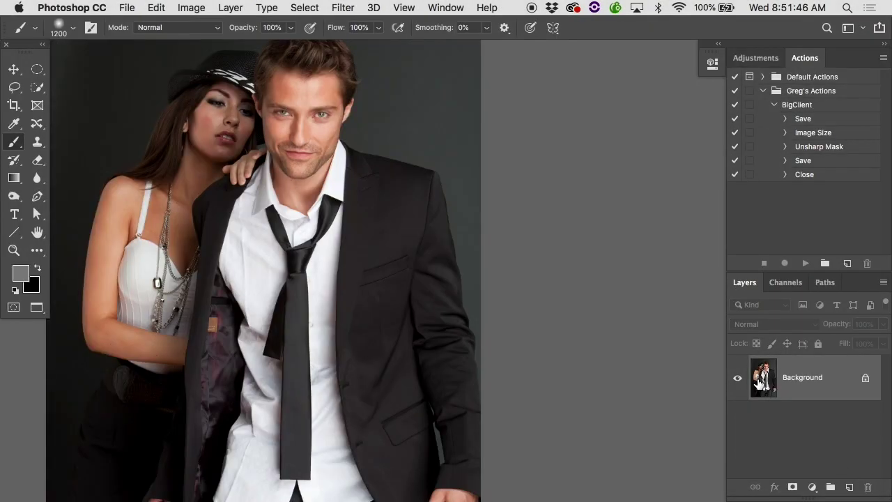
- Duplicate the Background to a new layer and apply High Pass at about 3 pixels
key("super+j")
left_click(342, 8)
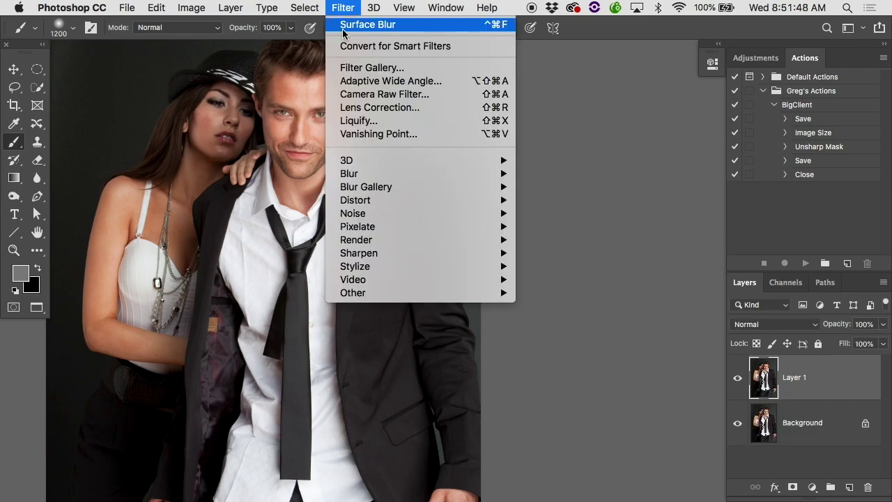
mouse_move(372, 293)
left_click(556, 306)
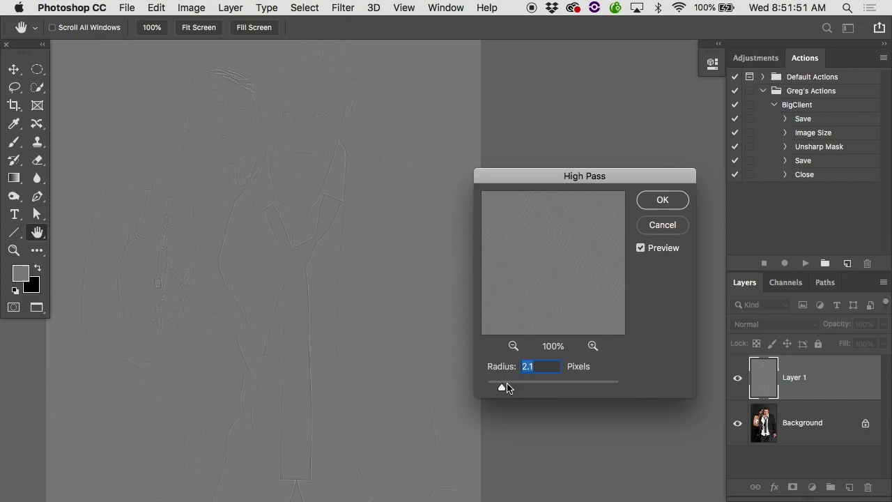
left_click_drag(507, 385, 508, 388)
left_click(666, 204)
- Zoom into the shirt collar and tie, hiding and showing the High Pass layer to compare
key("b")
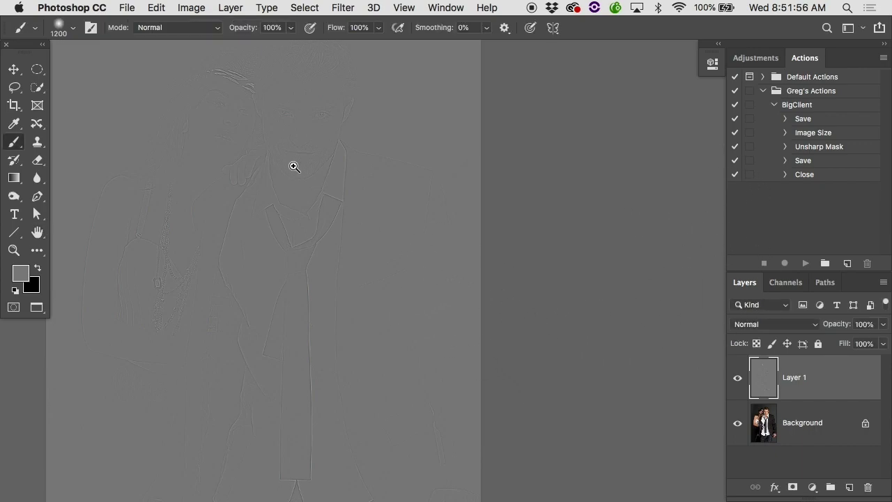
left_click(293, 165)
left_click(293, 165)
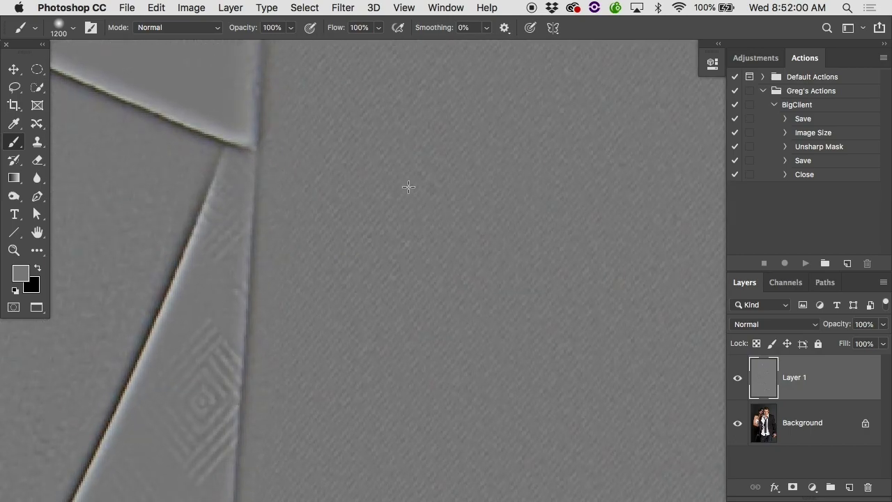
scroll(408, 187, "down", 10)
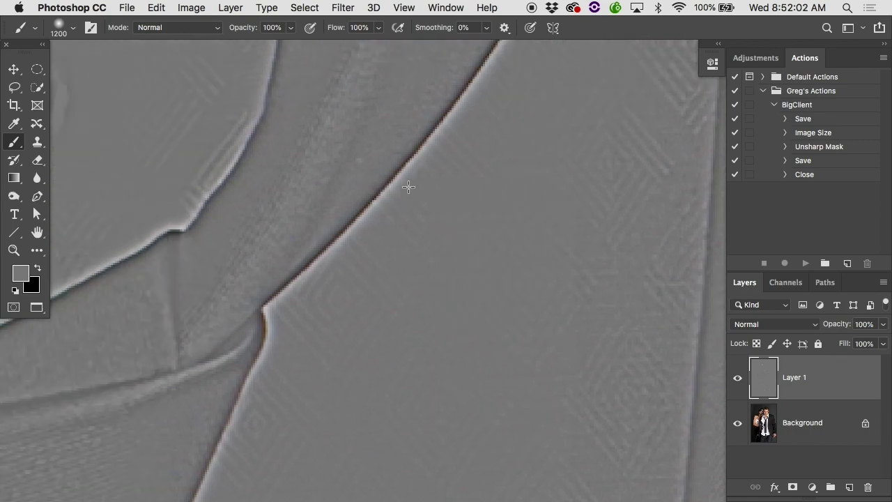
left_click(738, 377)
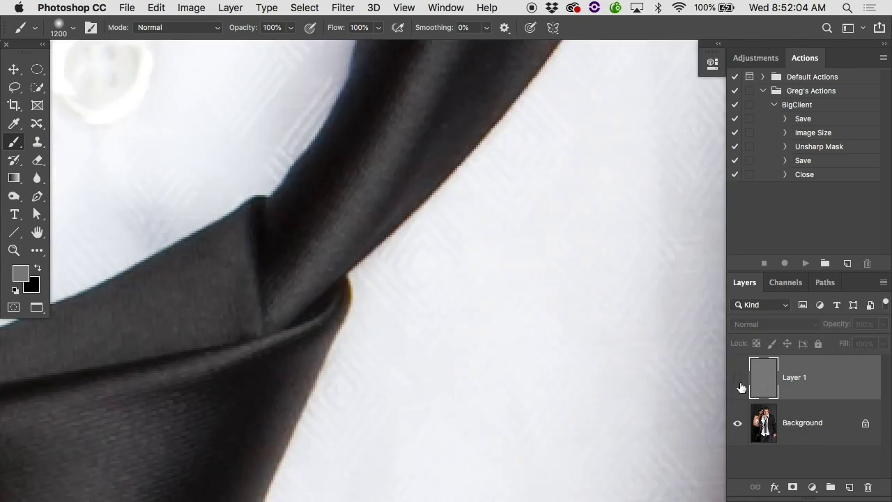
left_click(737, 377)
scroll(405, 261, "up", 10)
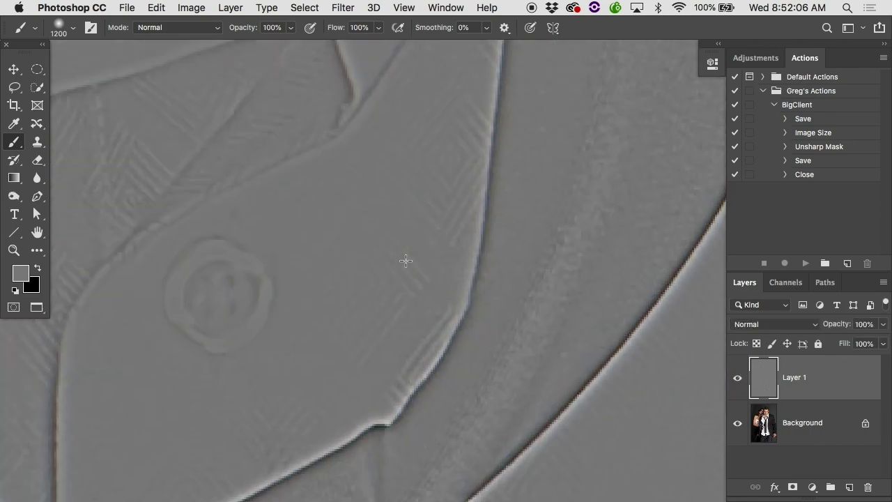
scroll(383, 215, "up", 10)
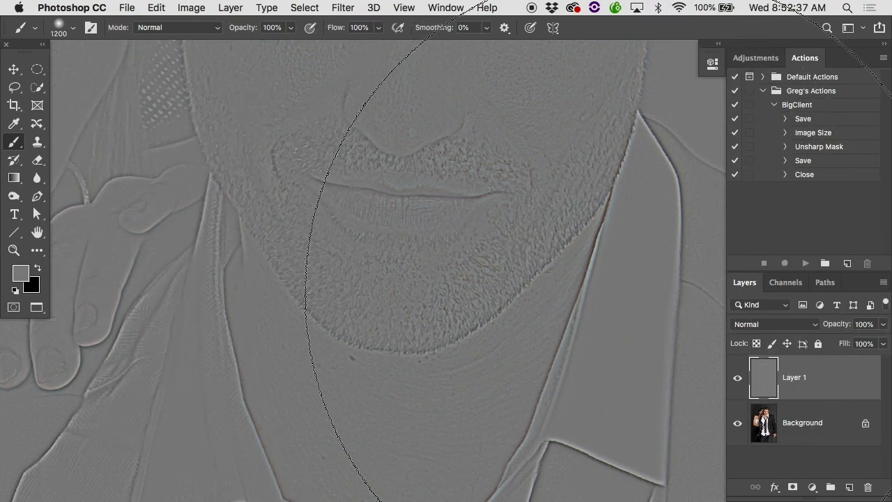
- Set the High Pass layer's blend mode to Overlay and check it on and off
left_click(788, 325)
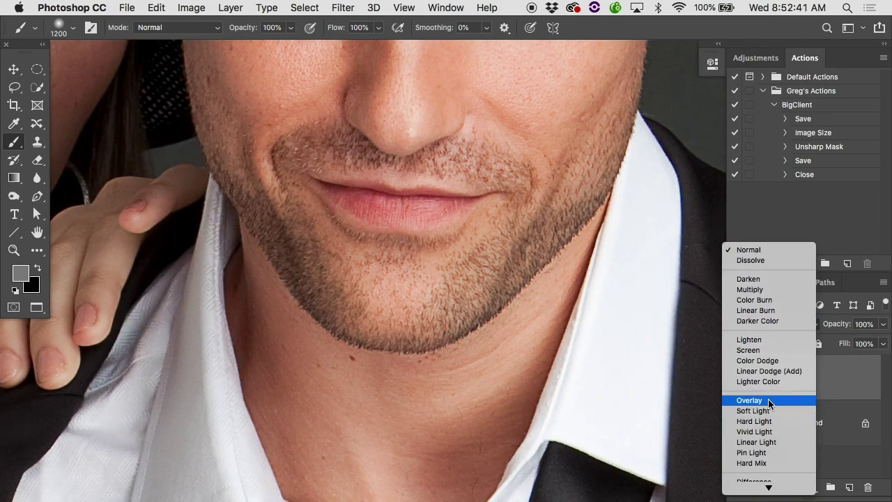
left_click(766, 401)
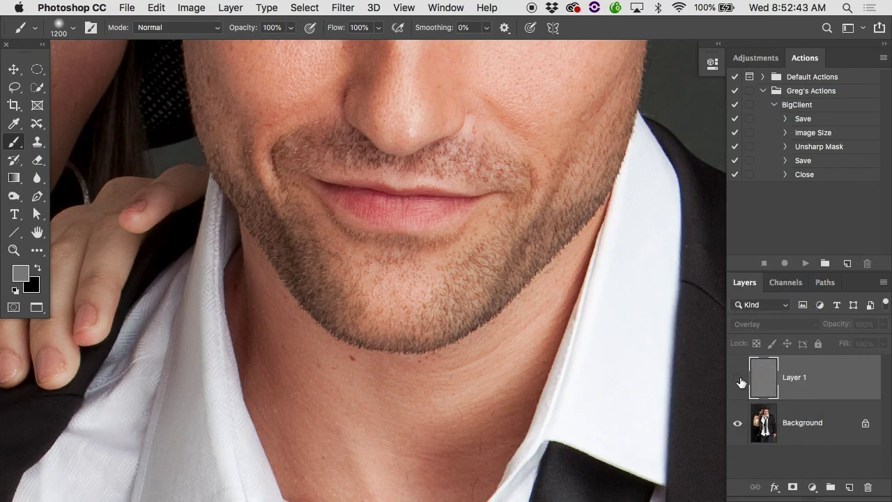
left_click(738, 381)
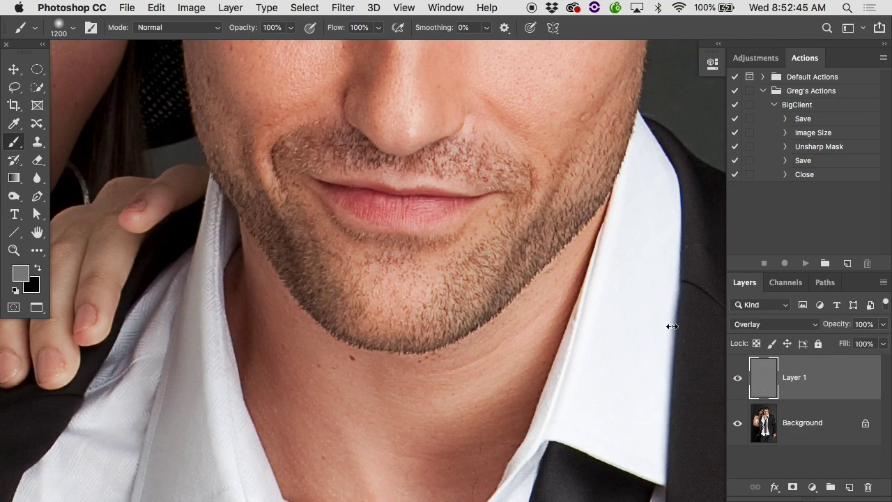
scroll(463, 268, "up", 3)
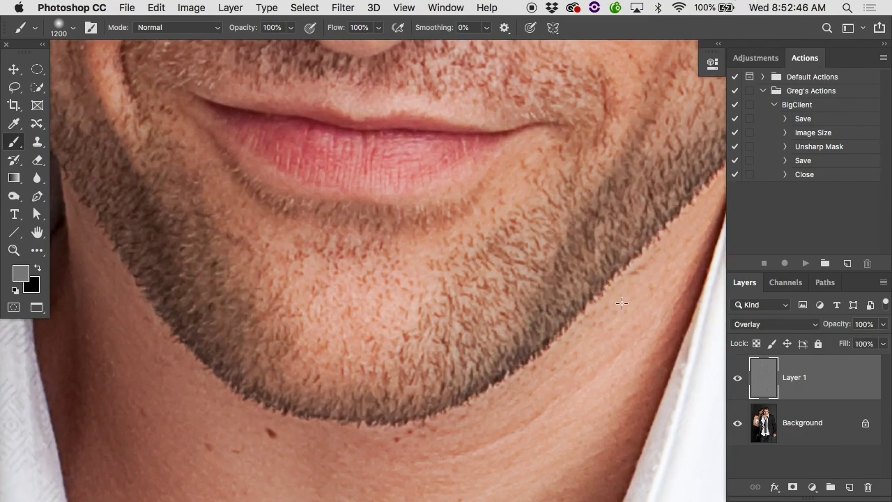
left_click(738, 379)
left_click(739, 380)
- Repeatedly toggle the Overlay texture layer, then hide the photo to view the texture alone
left_click(738, 378)
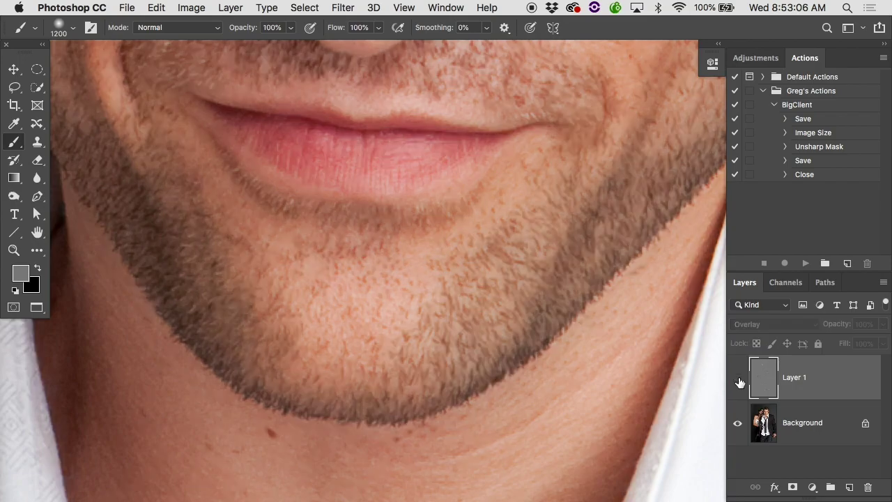
left_click(738, 378)
left_click(566, 320, "alt")
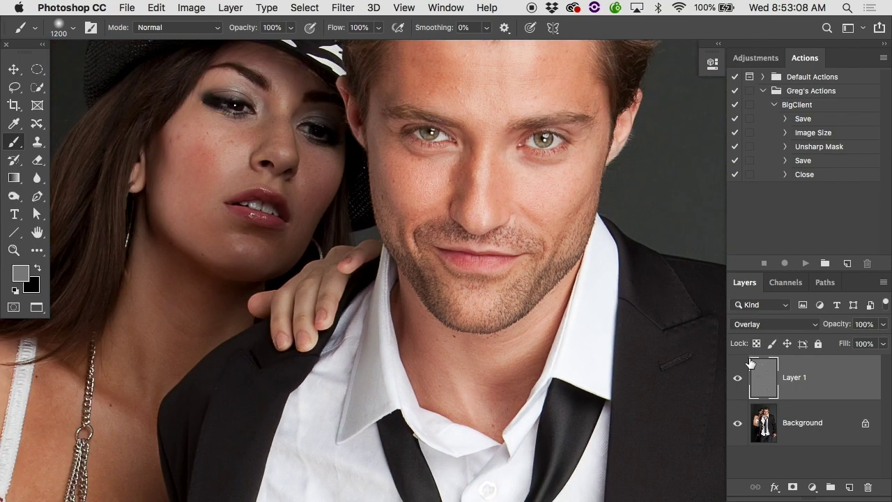
left_click(738, 378)
left_click(738, 377)
left_click(738, 378)
left_click(738, 378)
left_click(737, 423)
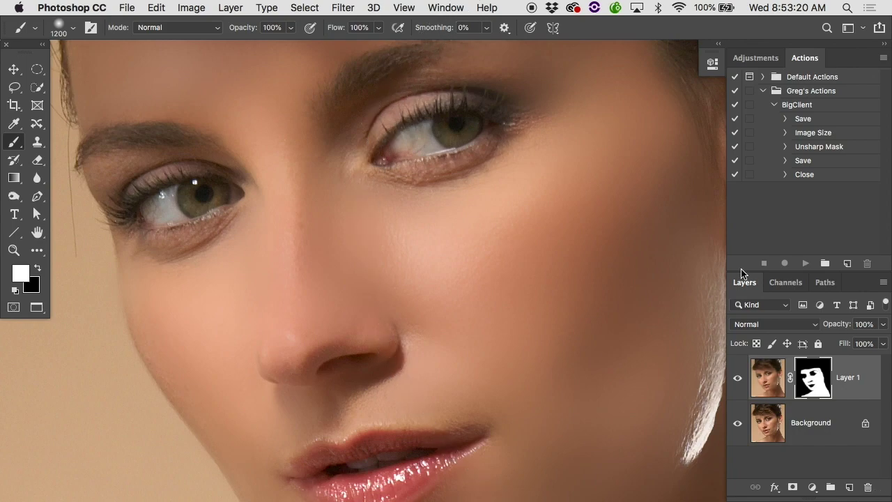
- Compare smoothed versus original skin, fit the portrait on screen, and load Layer 1's mask as a selection
left_click(738, 377)
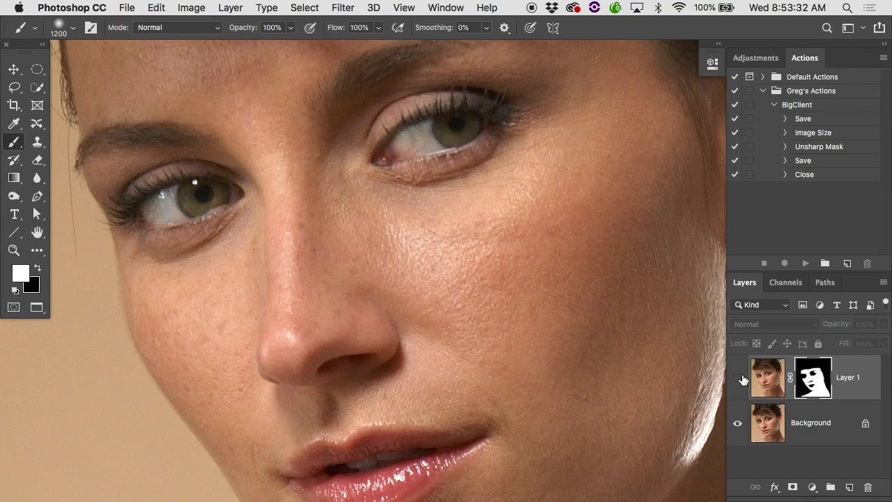
left_click(738, 378)
key("super+0")
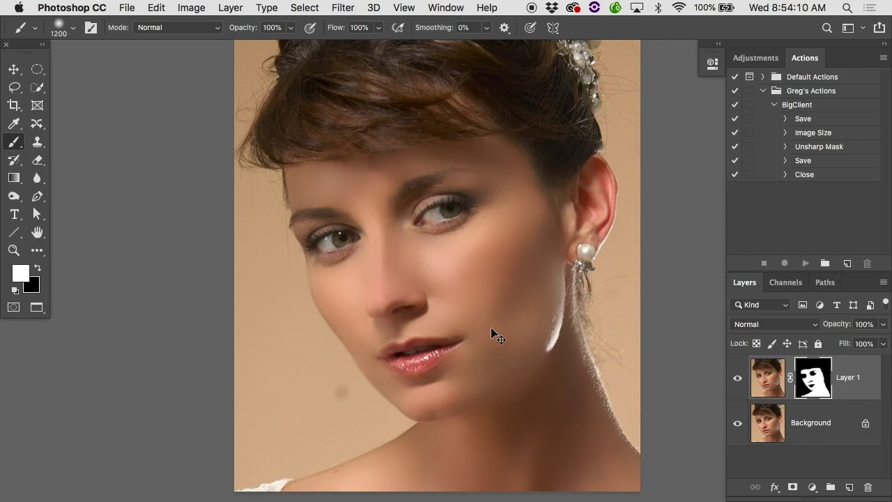
left_click(804, 382, "super")
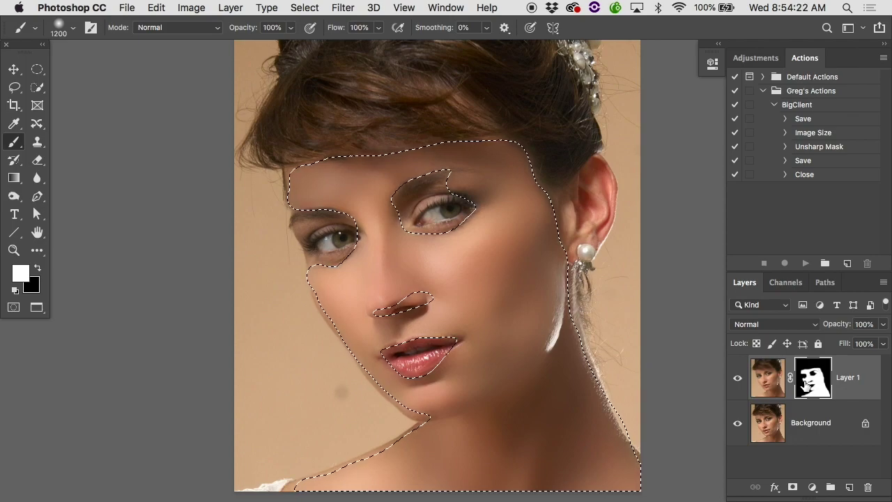
- Copy the selected facial skin from Background onto a new Layer 2, undoing an extra Background duplicate
left_click(802, 423)
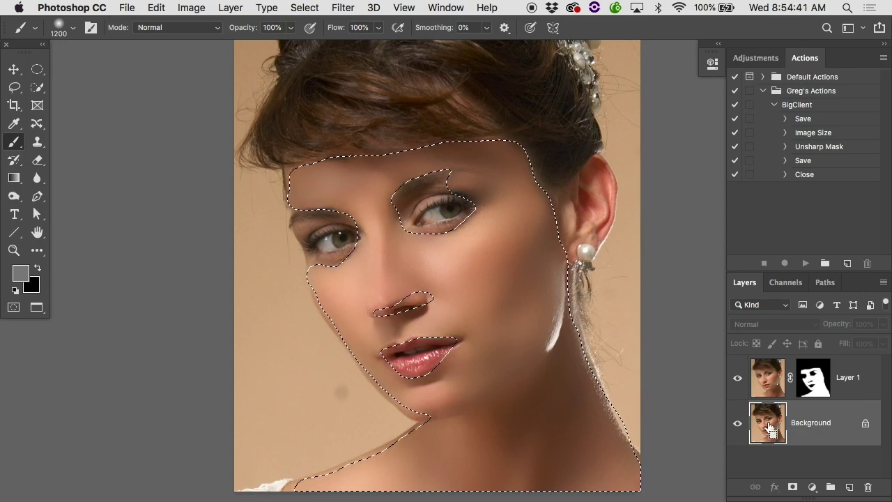
key("ctrl+j")
scroll(769, 428, "down", 1)
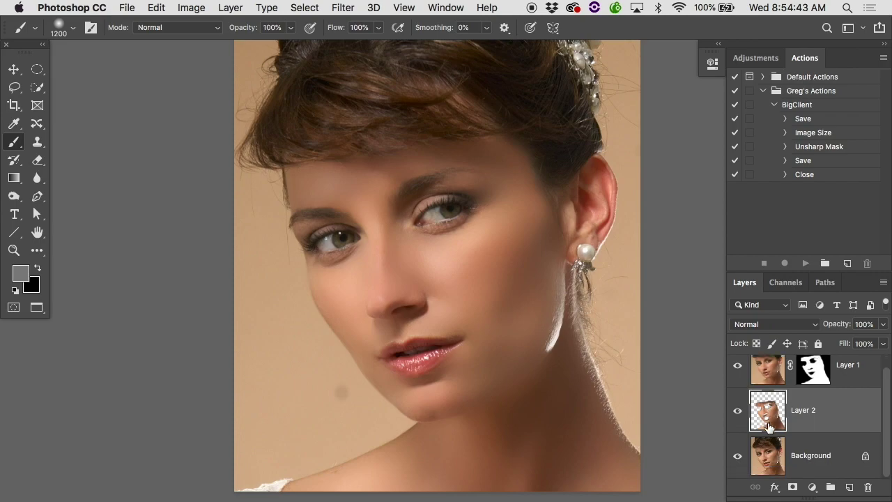
left_click(770, 450)
key("ctrl+j")
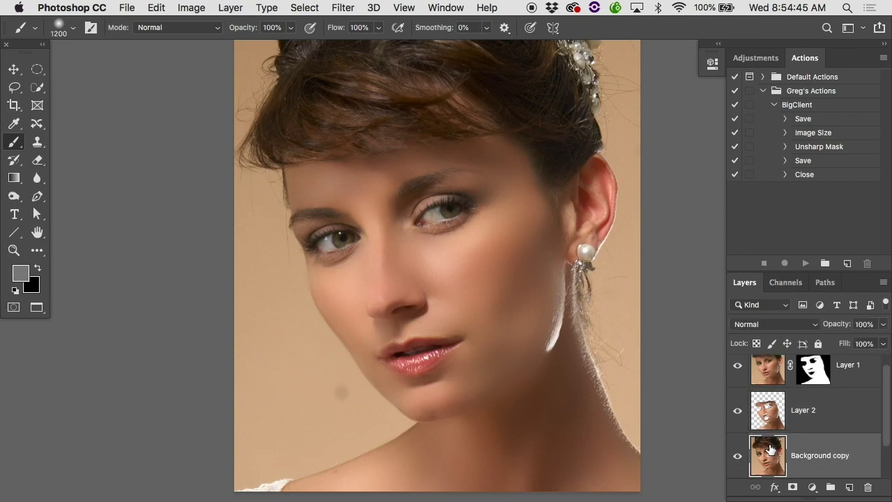
scroll(770, 450, "down", 3)
key("ctrl+z")
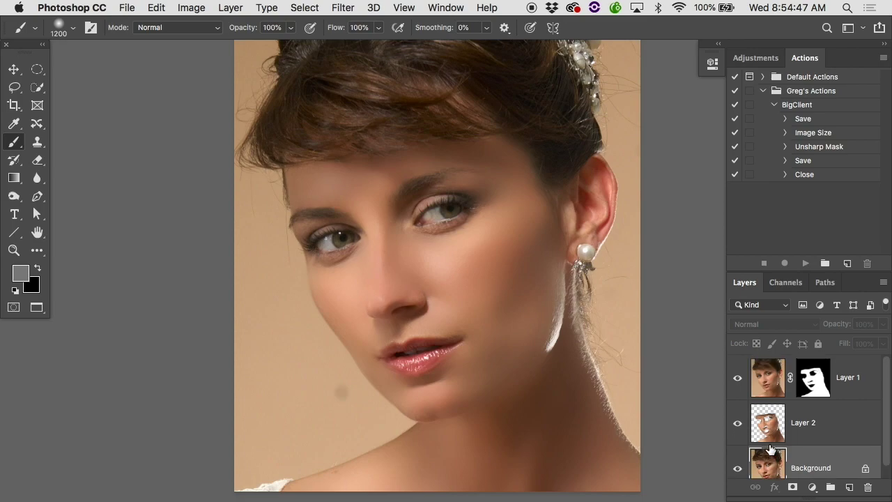
- Solo Layer 2 briefly, then move it above Layer 1 and toggle it to compare
left_click(738, 423, "alt")
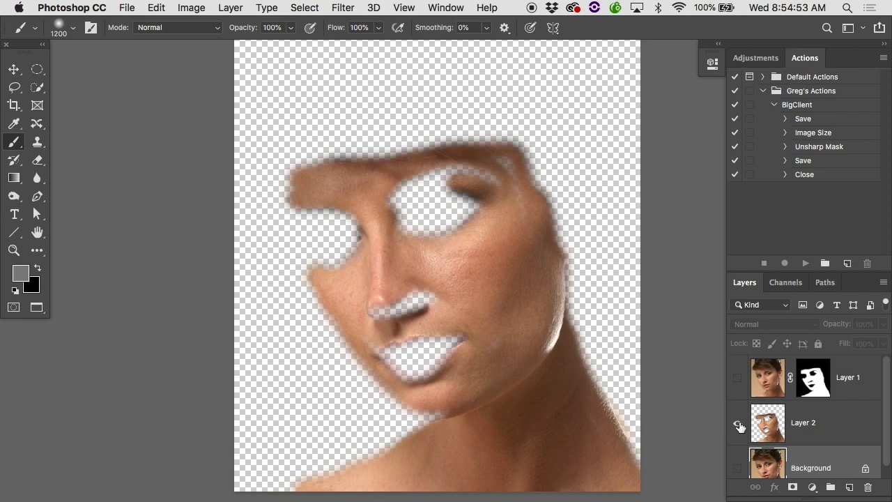
scroll(436, 288, "up", 2)
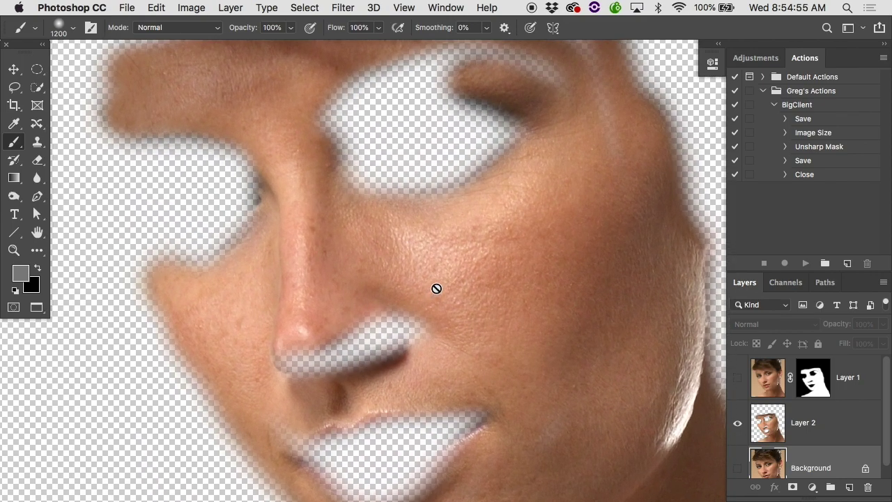
scroll(436, 288, "down", 2)
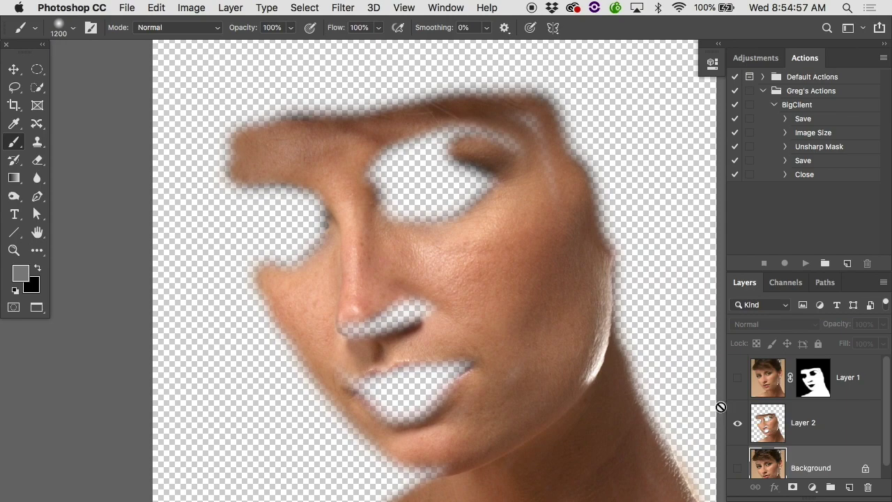
left_click(738, 423, "alt")
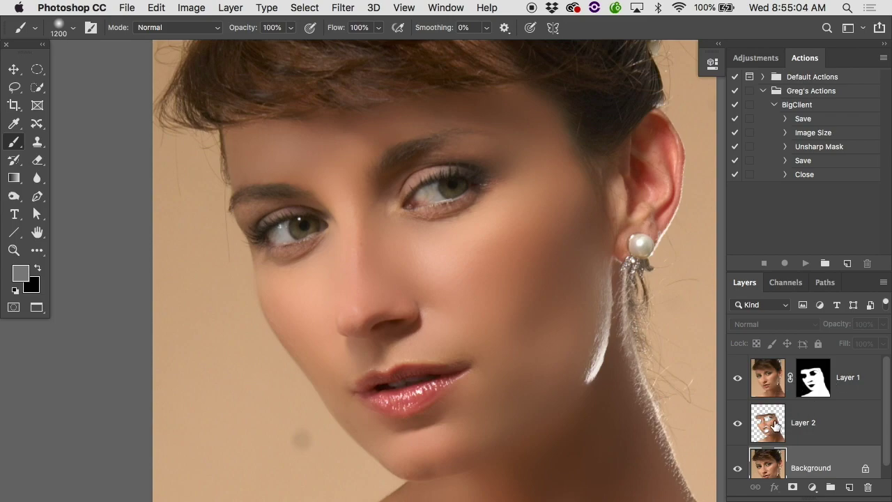
left_click_drag(779, 422, 791, 368)
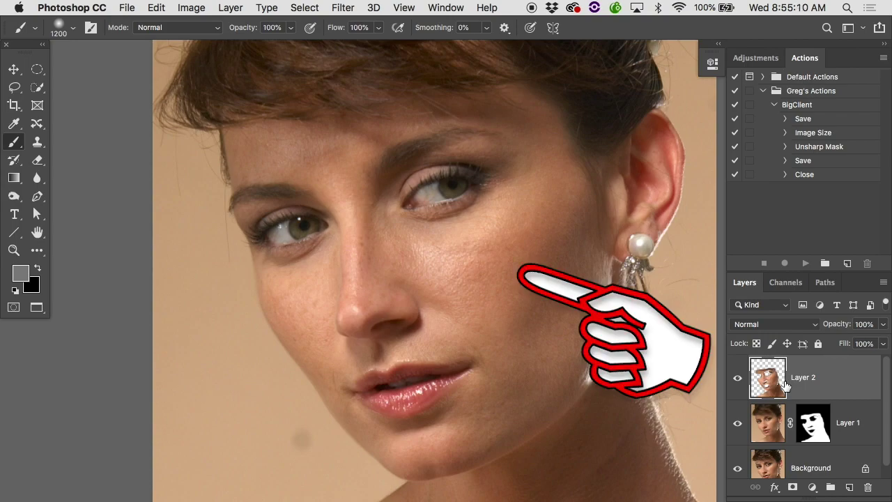
left_click(738, 377)
left_click(738, 377)
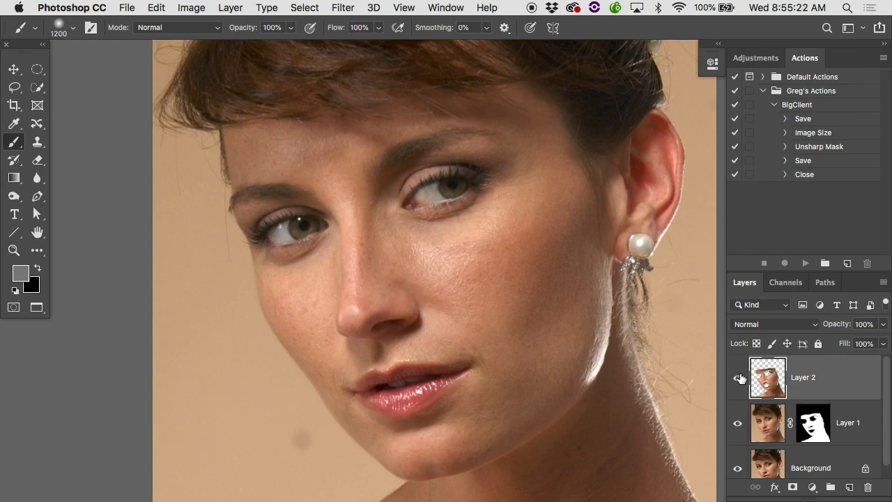
scroll(526, 288, "up", 3)
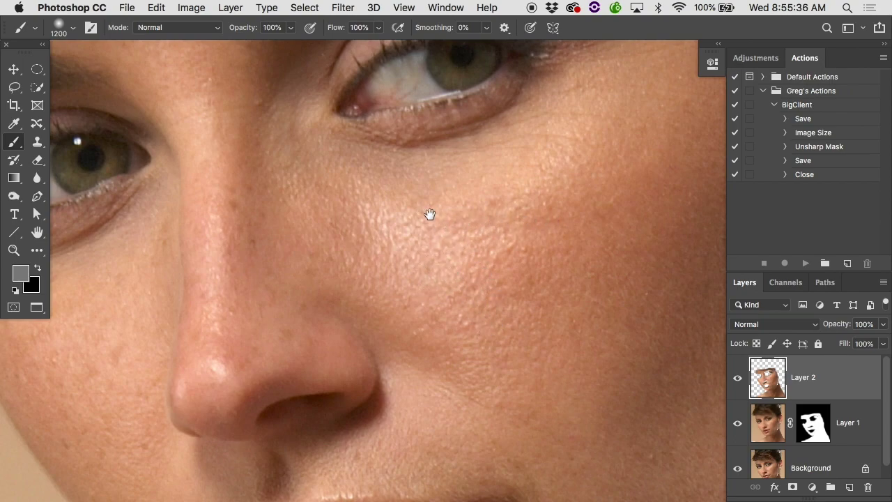
- Start a High Pass filter on Layer 2, trying a 53.1-pixel radius across the whole portrait
left_click(346, 8)
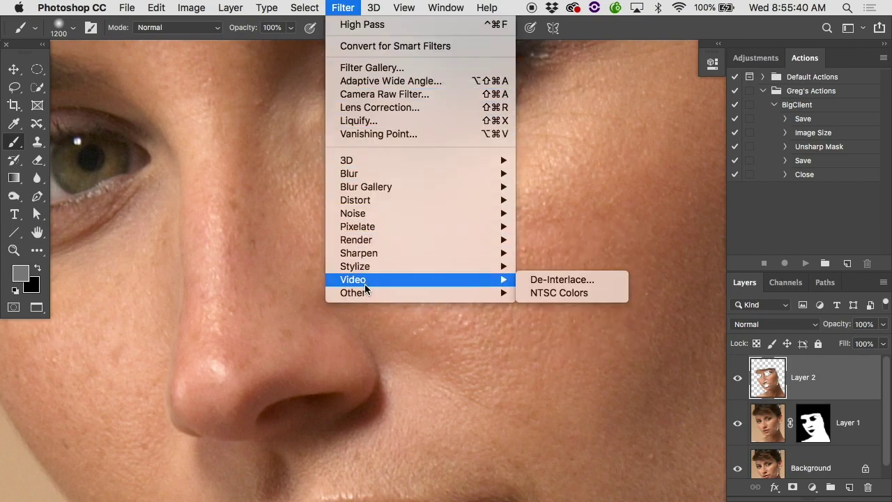
mouse_move(380, 293)
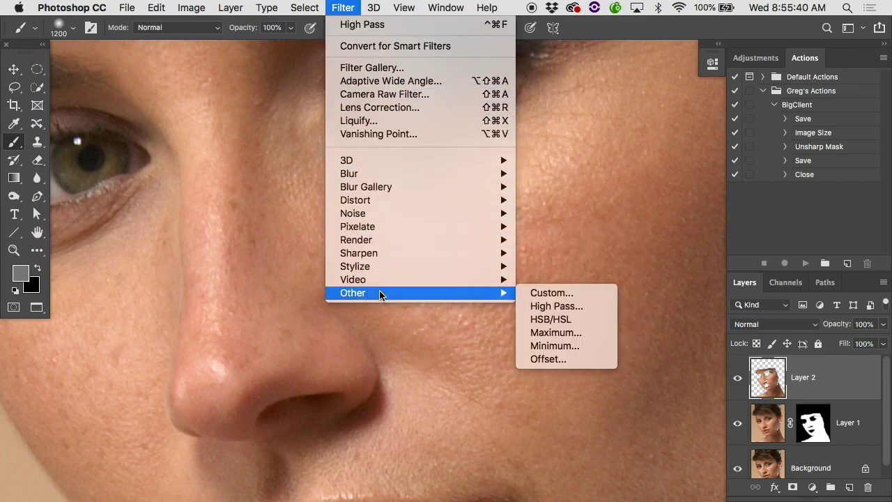
left_click(555, 306)
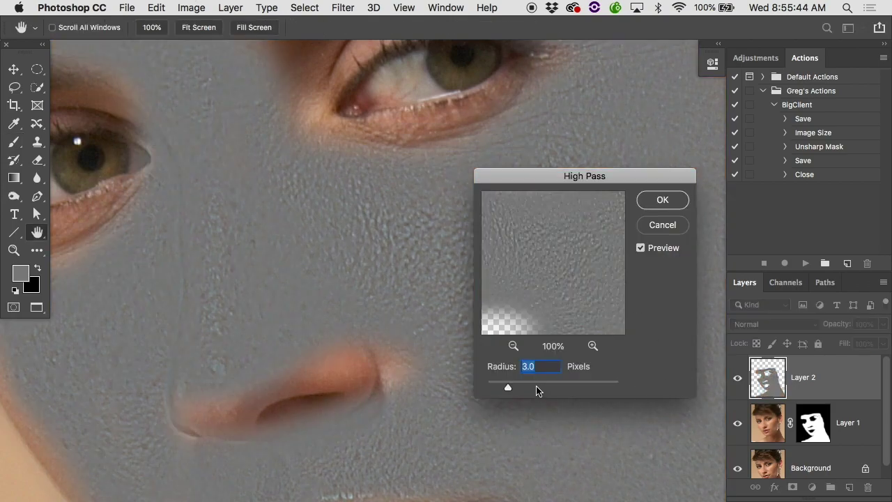
left_click_drag(507, 387, 561, 388)
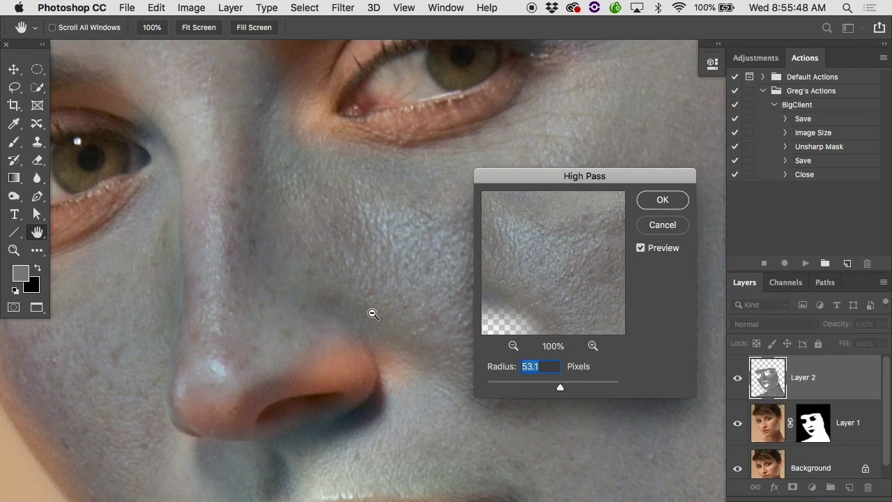
left_click(370, 312, "alt")
left_click(350, 302, "alt")
left_click(349, 299, "alt")
left_click(352, 303, "alt")
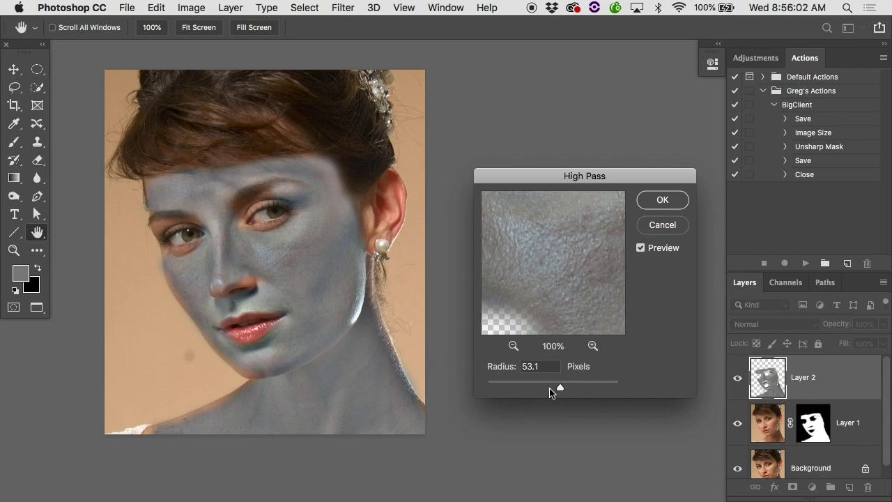
- Drop the High Pass radius to about 0.9 pixels while zoomed in on the earring
left_click_drag(559, 387, 478, 392)
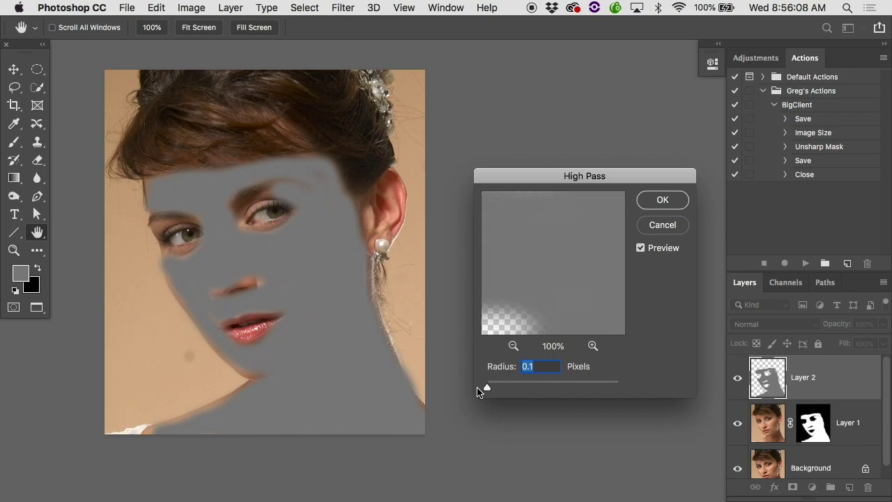
key("super+equal")
key("super+equal")
key("super+equal")
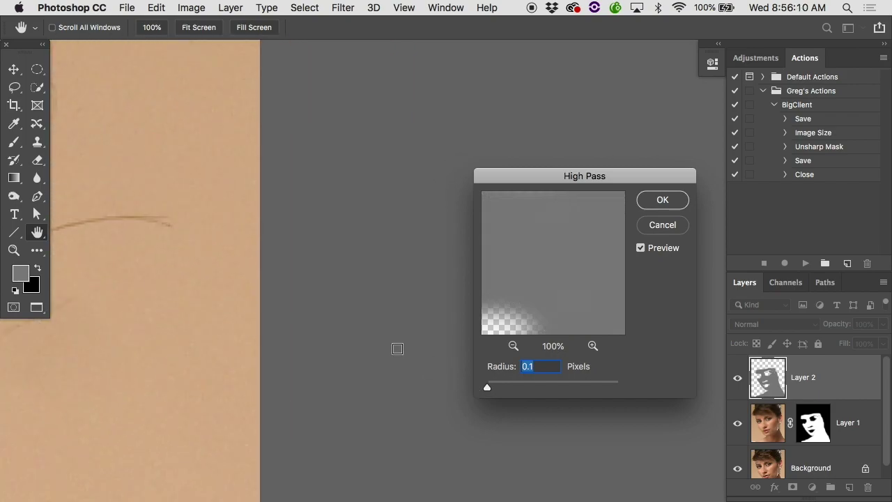
scroll(171, 292, "left", 10)
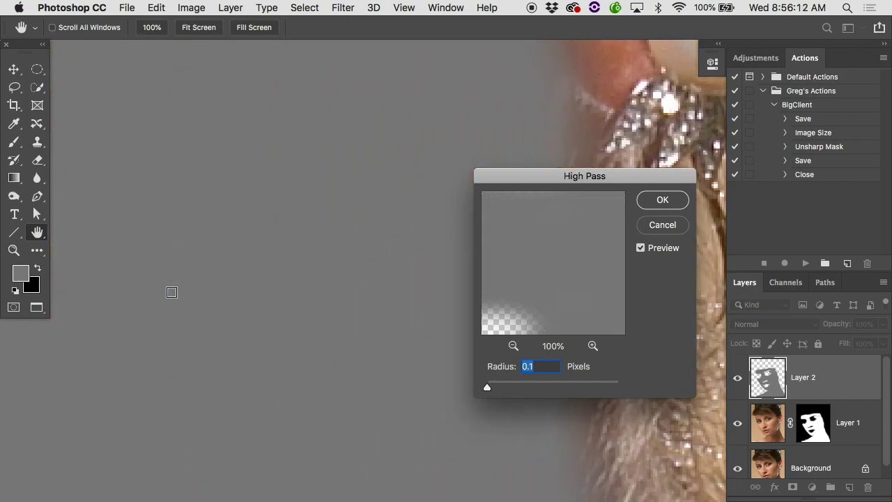
left_click_drag(488, 389, 493, 388)
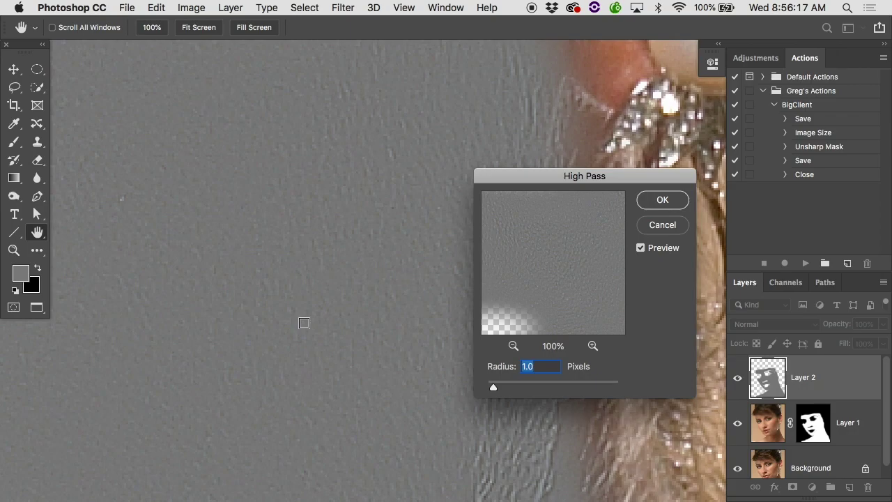
scroll(304, 323, "left", 10)
scroll(304, 322, "up", 10)
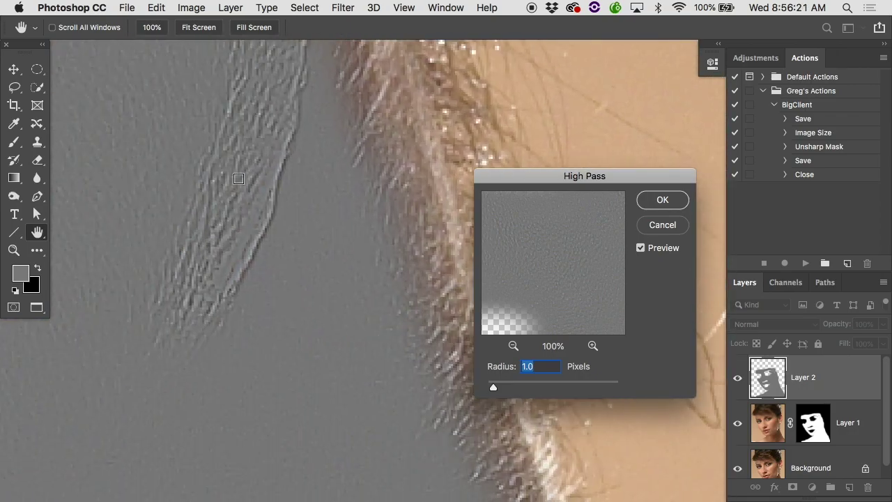
scroll(215, 265, "left", 10)
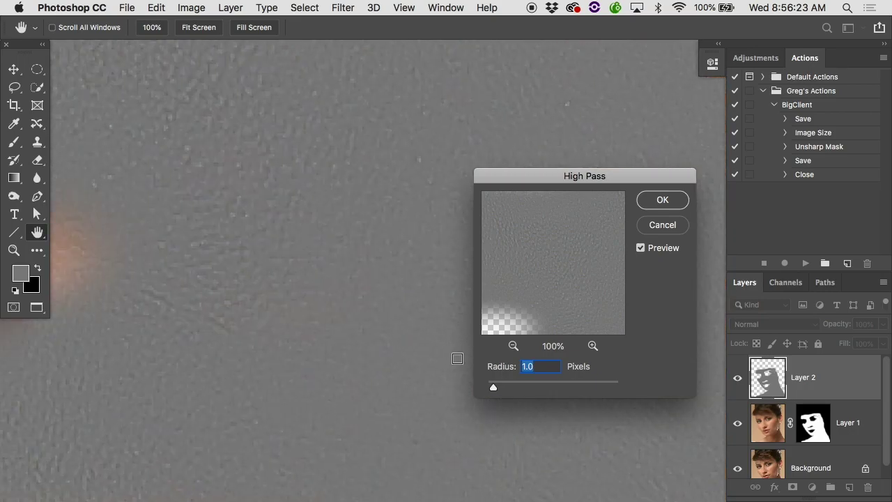
- Try High Pass radii of 2.3 and 17.6, then settle on 4.1 pixels
left_click_drag(499, 388, 516, 388)
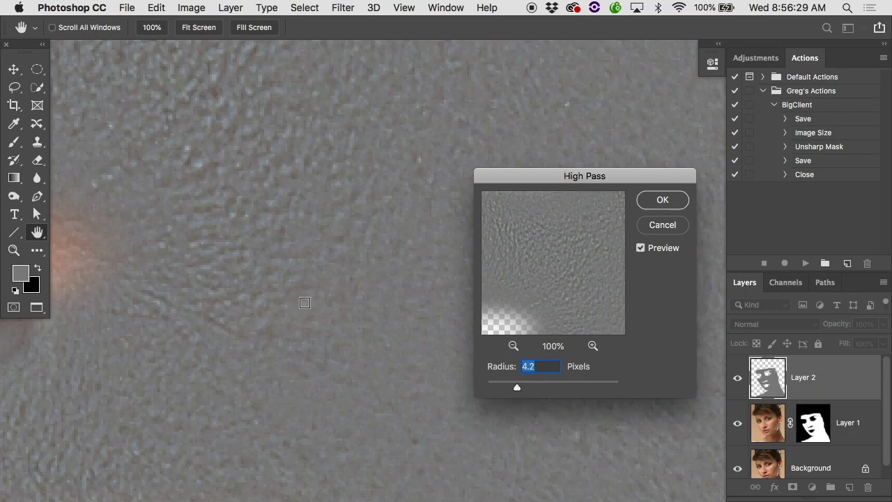
scroll(375, 200, "up", 5)
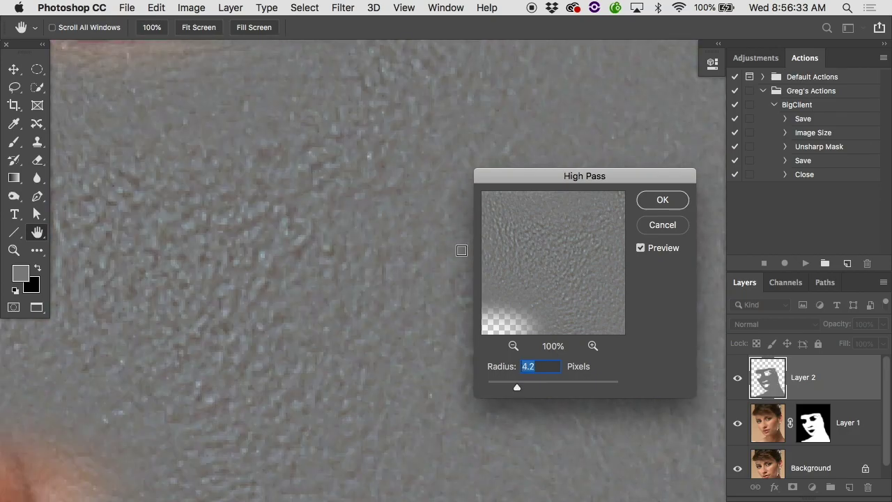
left_click_drag(532, 385, 551, 388)
key("super+1")
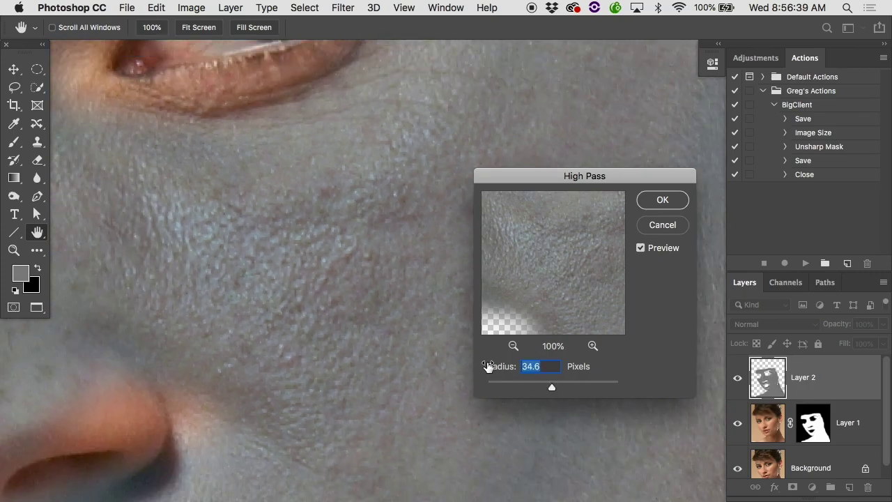
mouse_move(522, 384)
left_mouse_down()
mouse_move(508, 388)
mouse_move(515, 389)
left_mouse_up()
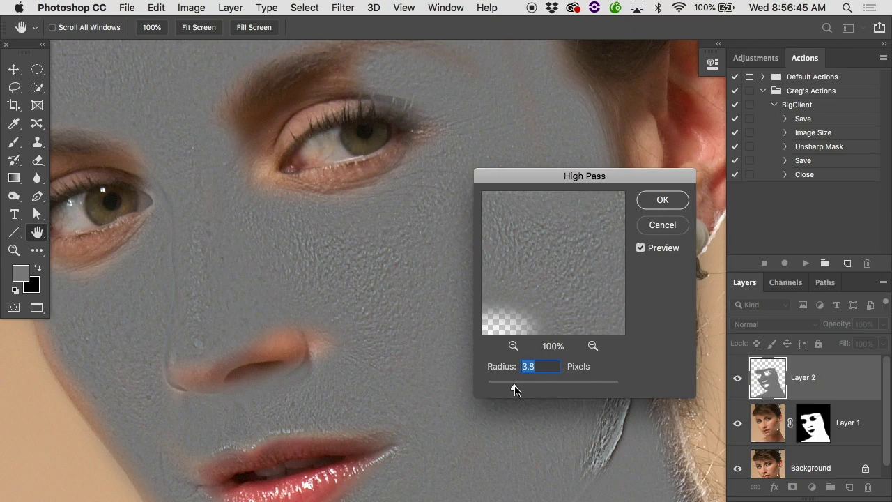
left_click_drag(515, 389, 517, 390)
- Apply the 4.1-pixel High Pass to Layer 2 and zoom out to the whole face
left_click(659, 200)
key("b")
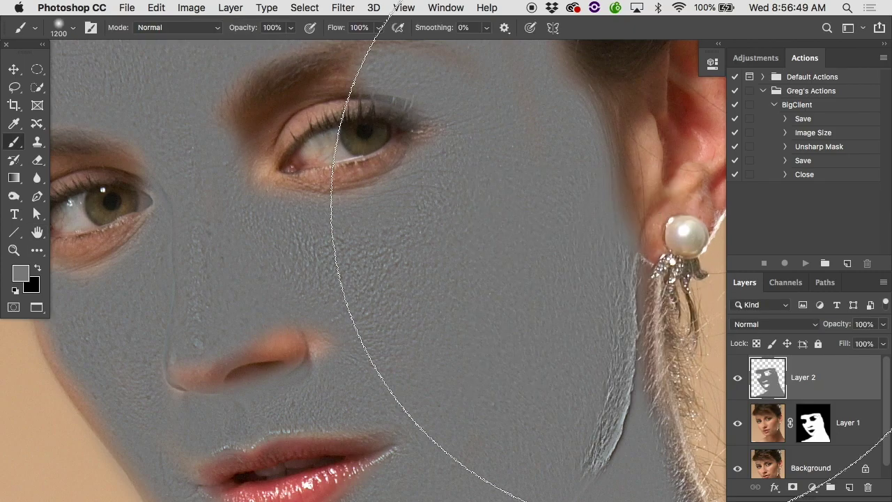
key("super+minus")
scroll(582, 184, "down", 2)
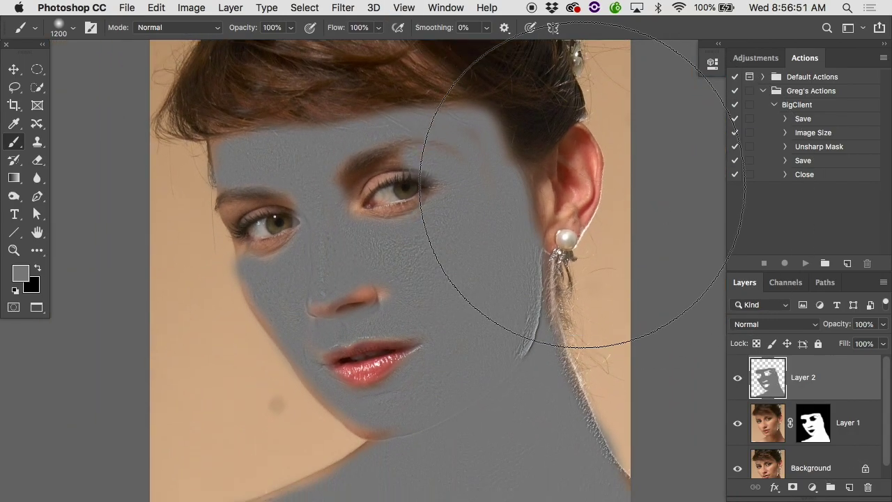
scroll(582, 184, "right", 2)
scroll(582, 184, "down", 1)
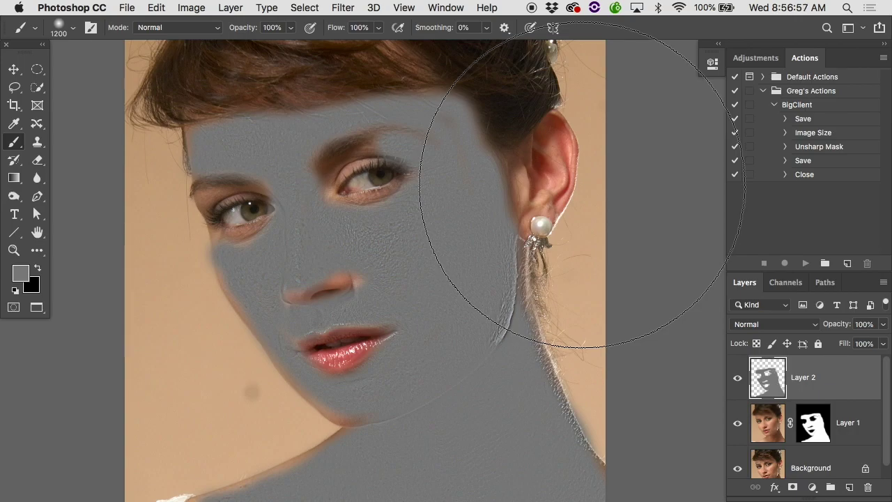
- Blend Layer 2 in Soft Light, compare it on and off, then view it alone
left_click(808, 324)
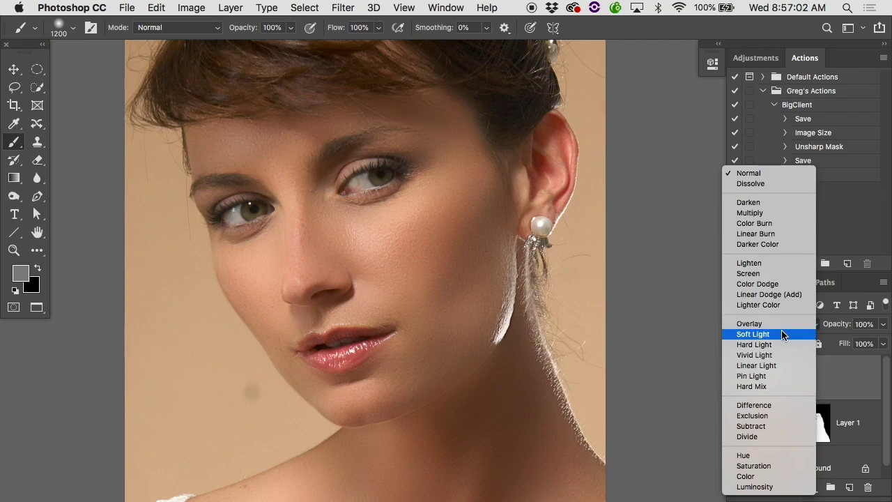
left_click(782, 334)
key("super+equal")
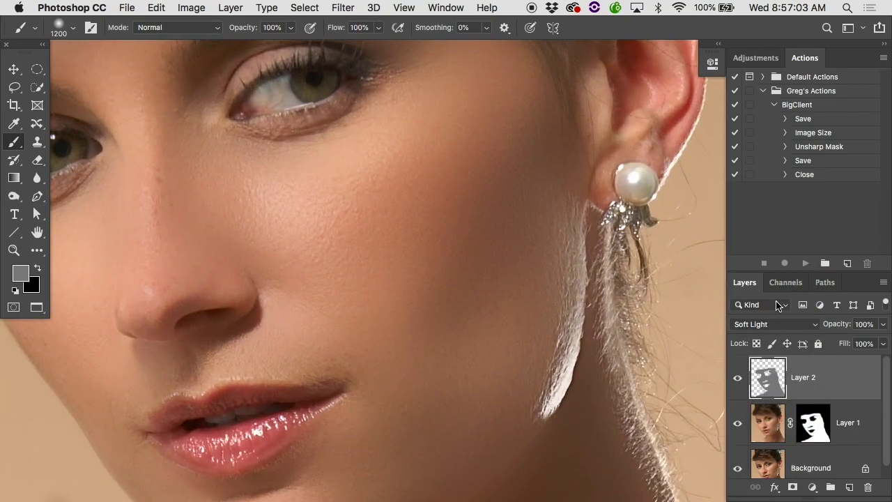
left_click(737, 380)
left_click(738, 382)
left_click(737, 382)
left_click(738, 382)
left_click(737, 382, "alt")
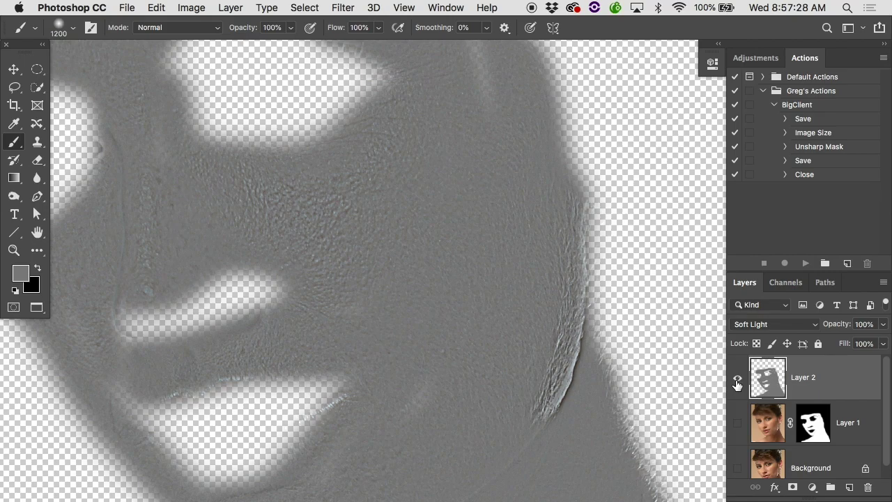
- Toggle between Layer 2's texture alone and all layers to compare the skin
left_click(737, 380, "alt")
scroll(264, 203, "up", 6)
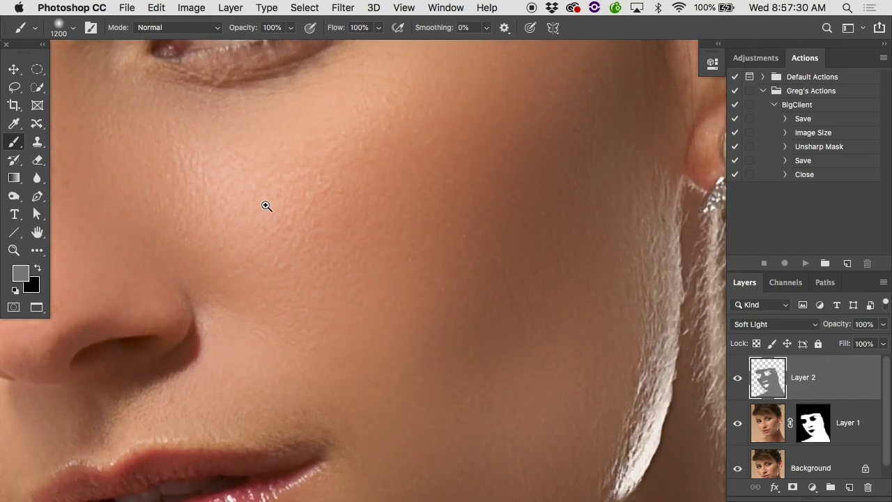
left_click(737, 380, "alt")
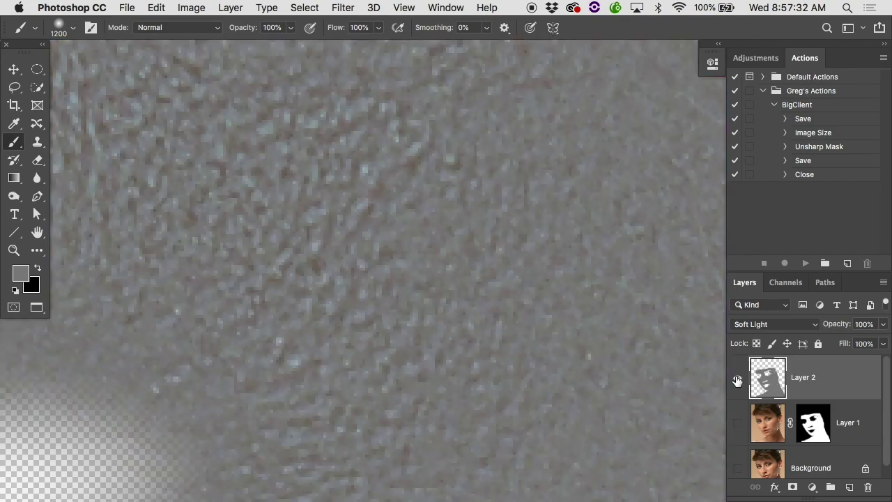
left_click(737, 380, "alt")
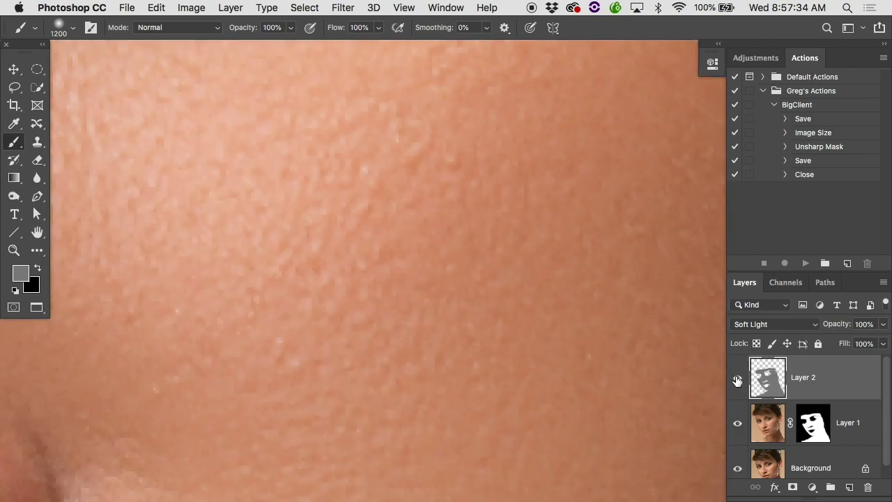
left_click(737, 380)
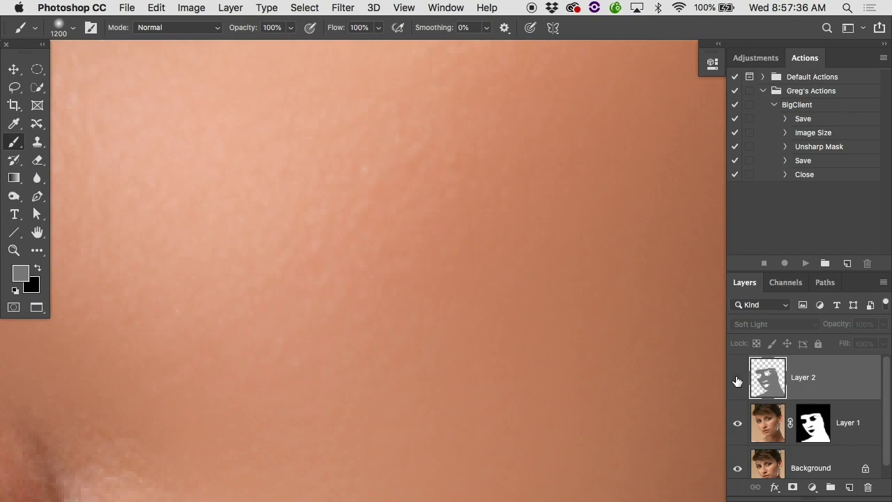
left_click(737, 380)
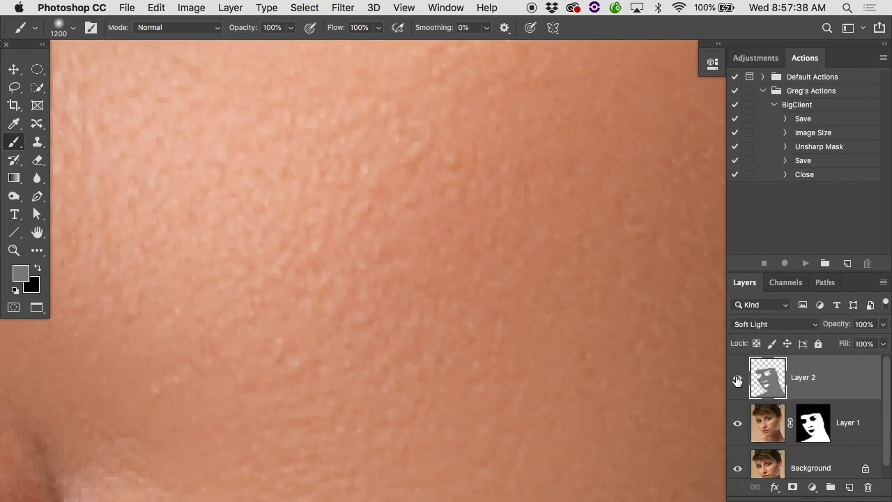
key("super+minus")
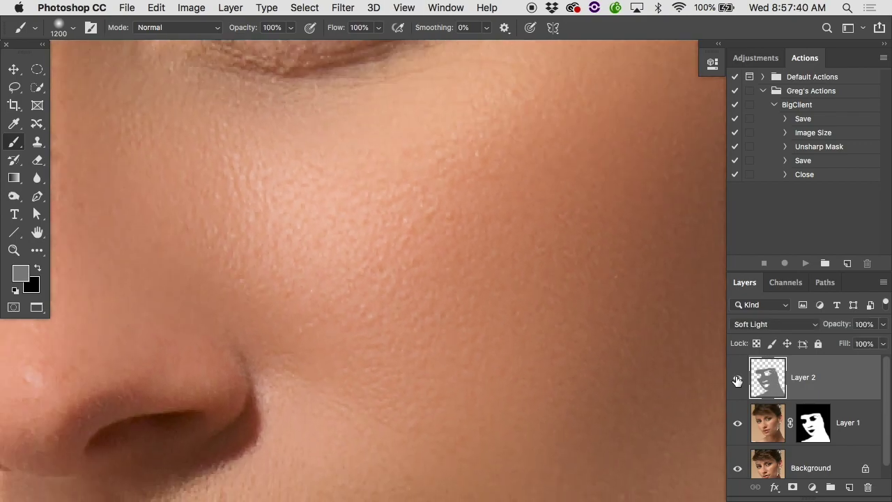
- Keep Layer 2 in Soft Light and compare the retouch against the original Background alone
left_click(784, 326)
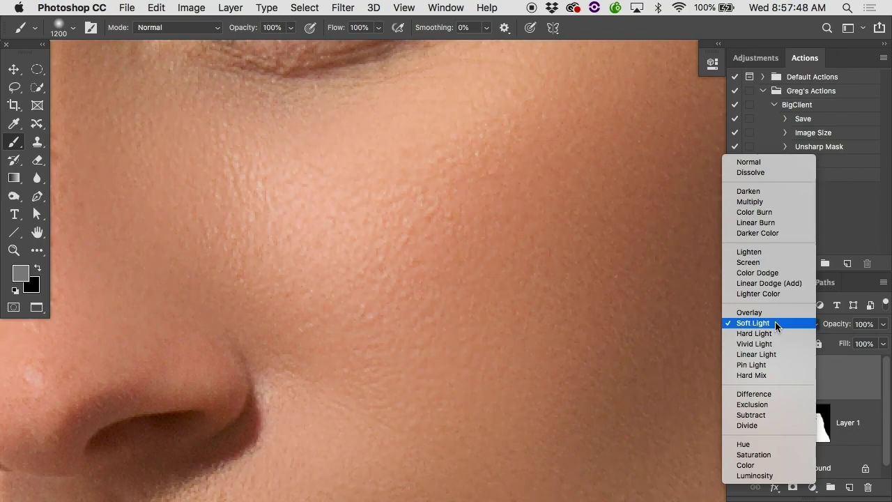
left_click(773, 324)
key("super+0")
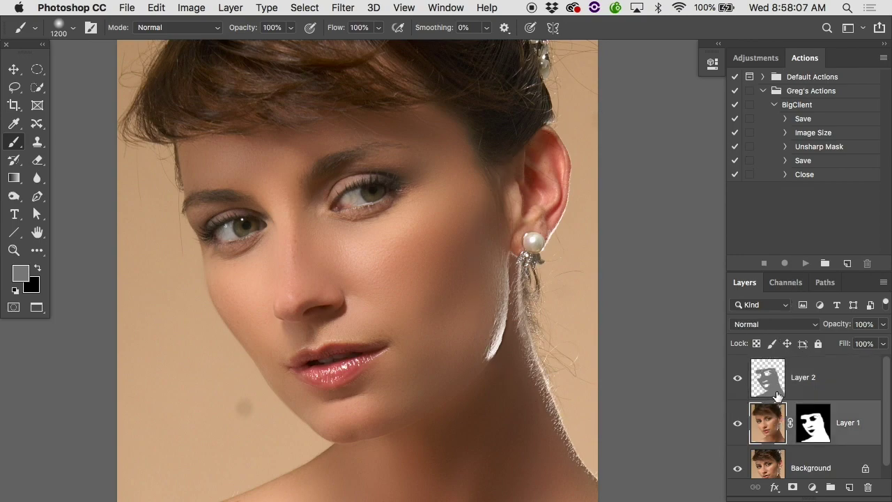
left_click(738, 377)
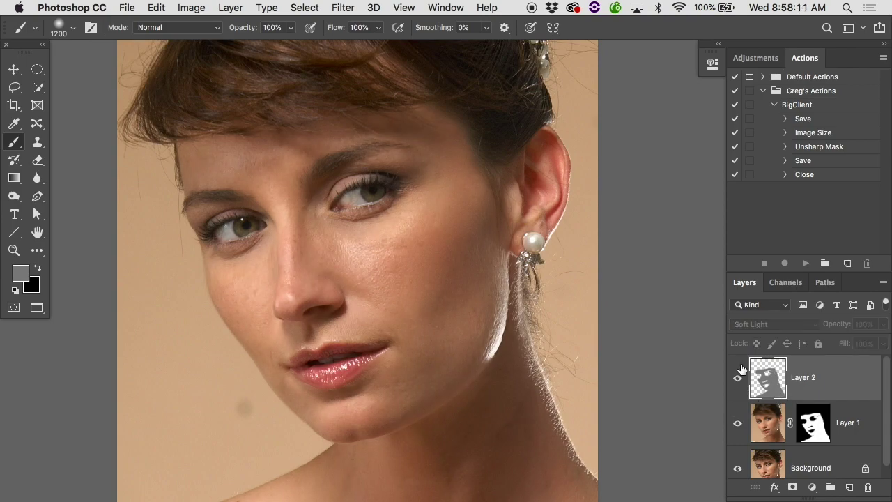
left_click(737, 377)
left_click(737, 468, "alt")
left_click(737, 469, "alt")
left_click(738, 469, "alt")
- Turn Layers 1 and 2 back on, compare Layer 1, and lower the opacity to 72%
left_click_drag(737, 423, 743, 377)
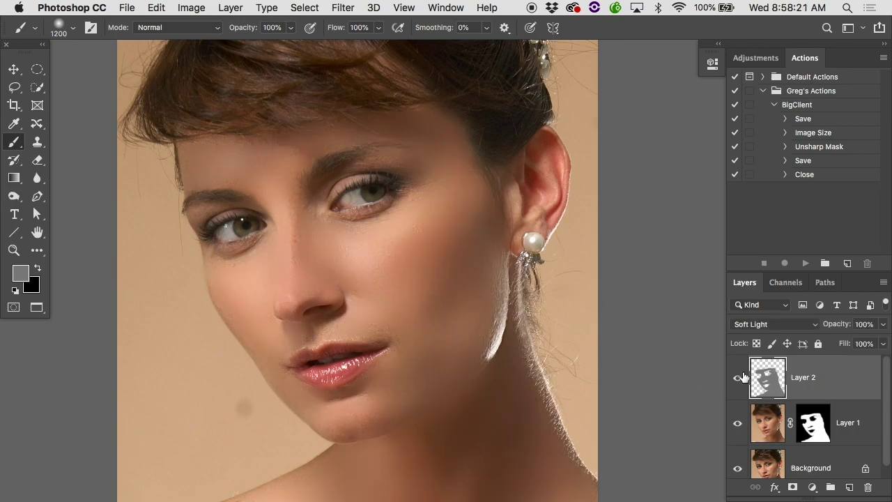
left_click(768, 418)
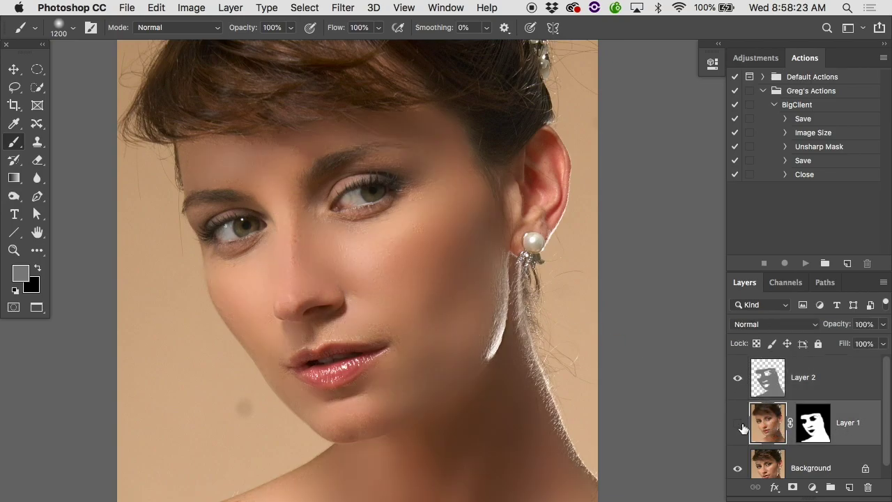
left_click(738, 424)
left_click(739, 424)
left_click(738, 424)
left_click_drag(842, 326, 817, 328)
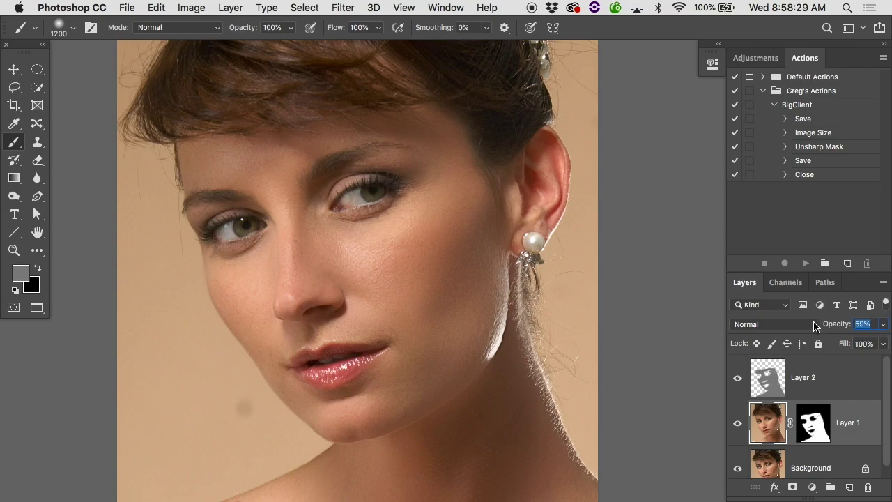
left_click(774, 379)
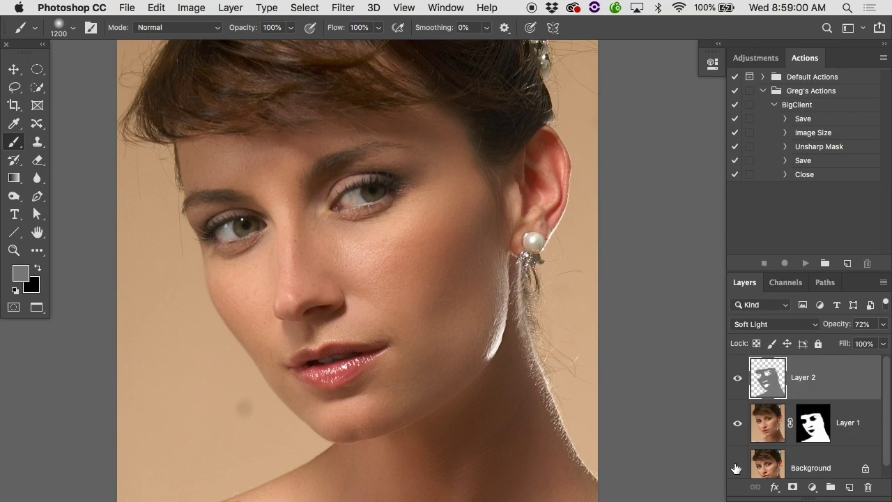
- Close the finished portrait and open SurfaceBlur.psd from Finder, fitting it to the screen
key("super+w")
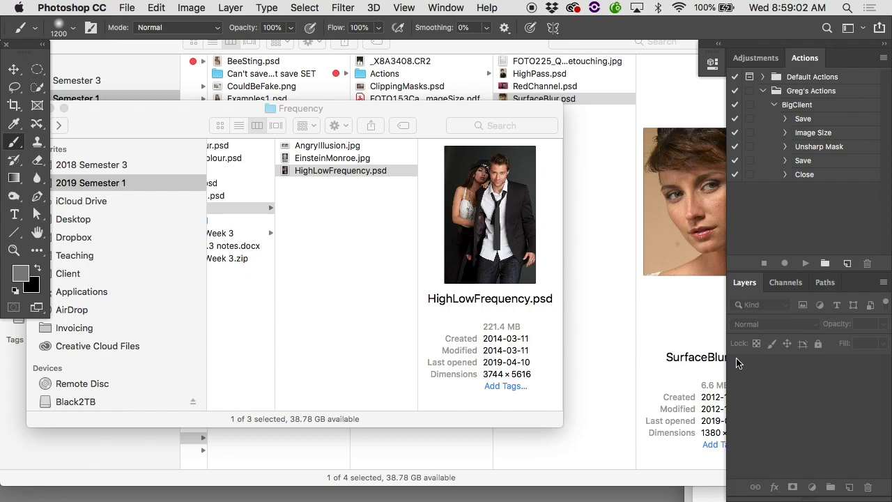
left_click(621, 155)
double_click(542, 99)
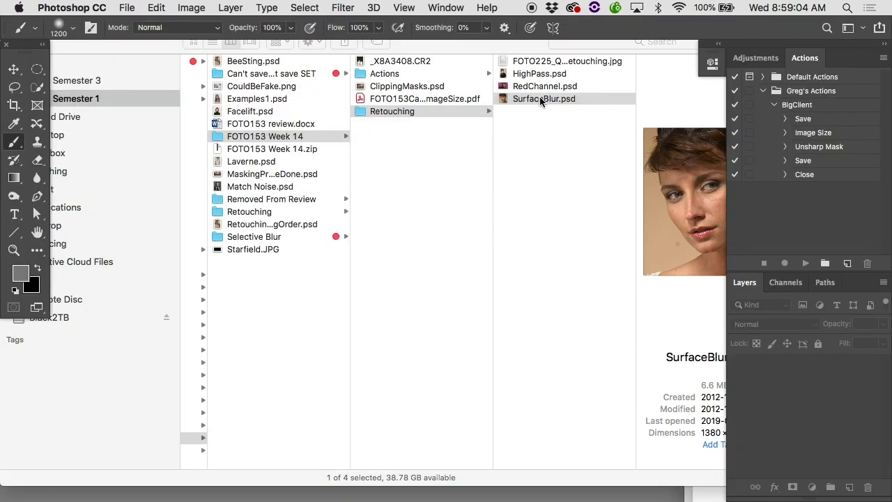
key("f")
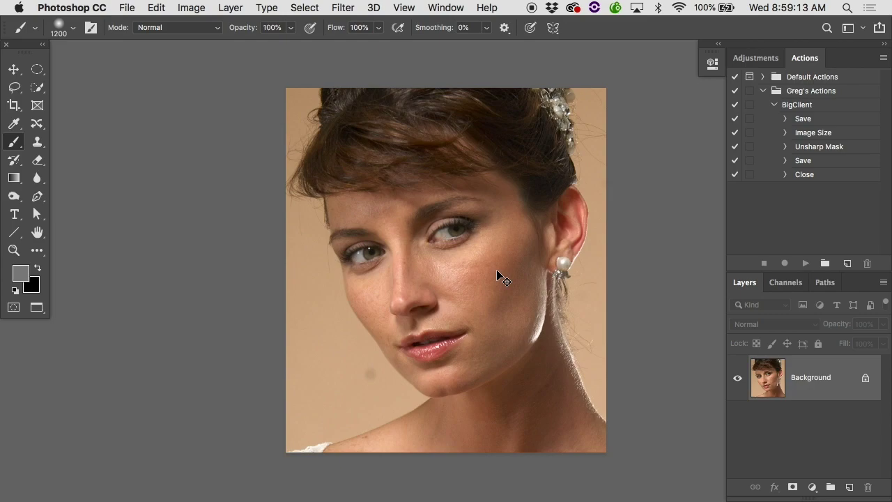
- Duplicate the Background and apply Surface Blur at Radius 36, Threshold 30 to the copy
key("cmd+j")
left_click(343, 7)
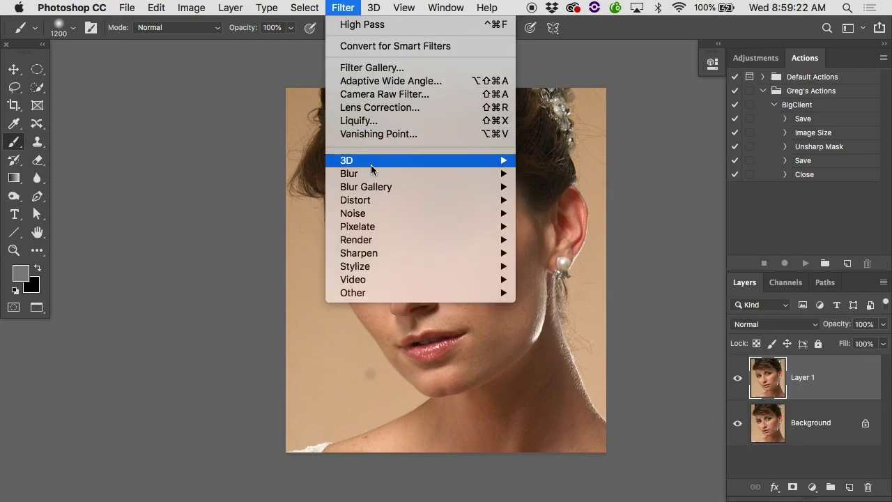
mouse_move(487, 173)
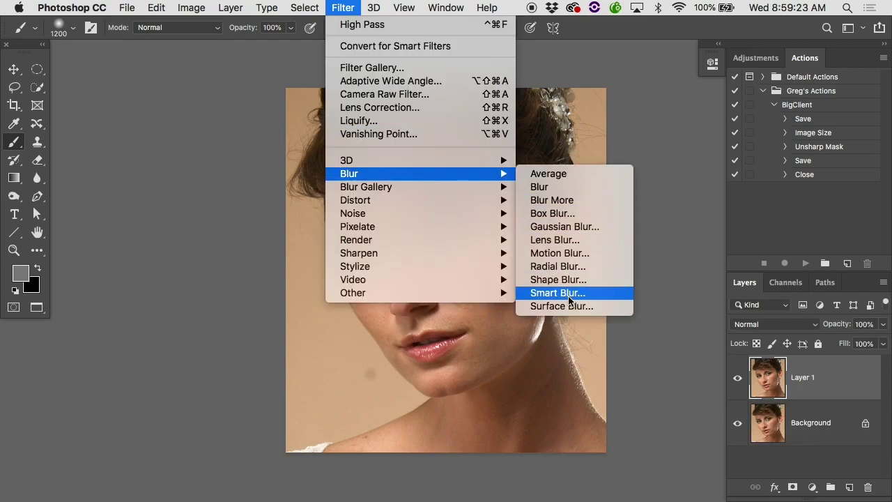
left_click(568, 306)
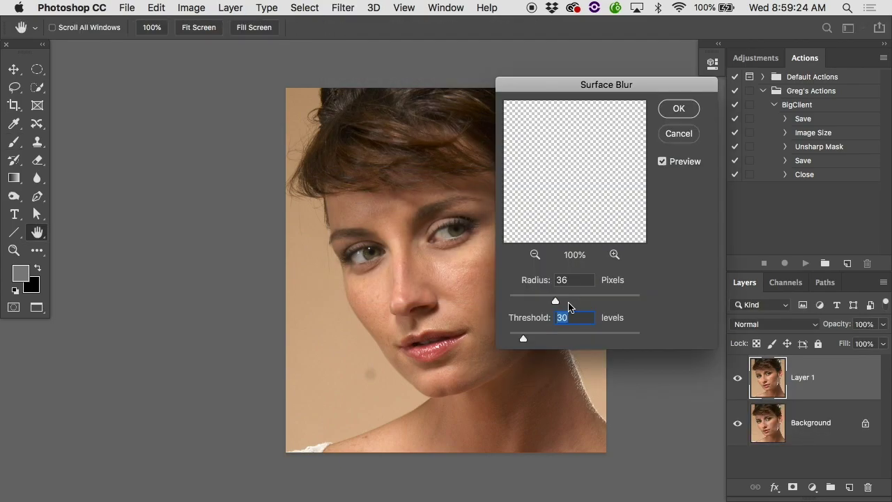
mouse_move(524, 341)
left_mouse_down()
mouse_move(552, 341)
mouse_move(525, 341)
left_mouse_up()
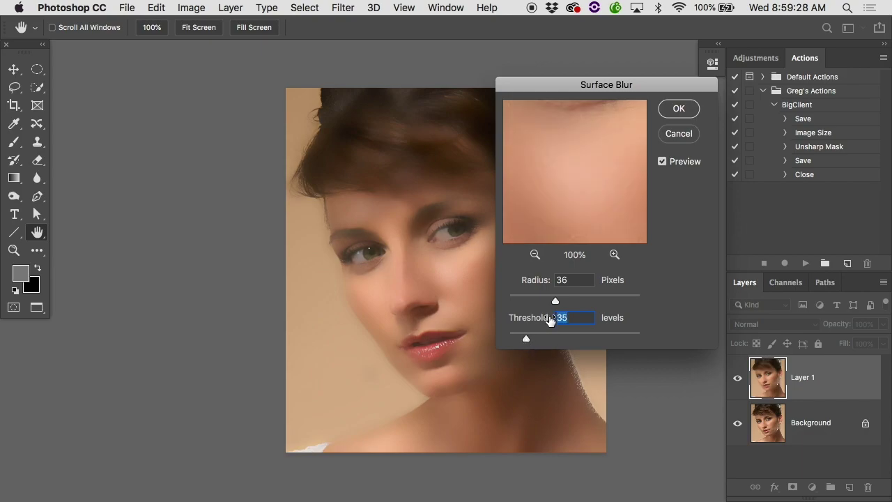
left_click_drag(555, 300, 524, 301)
scroll(433, 301, "right", 5)
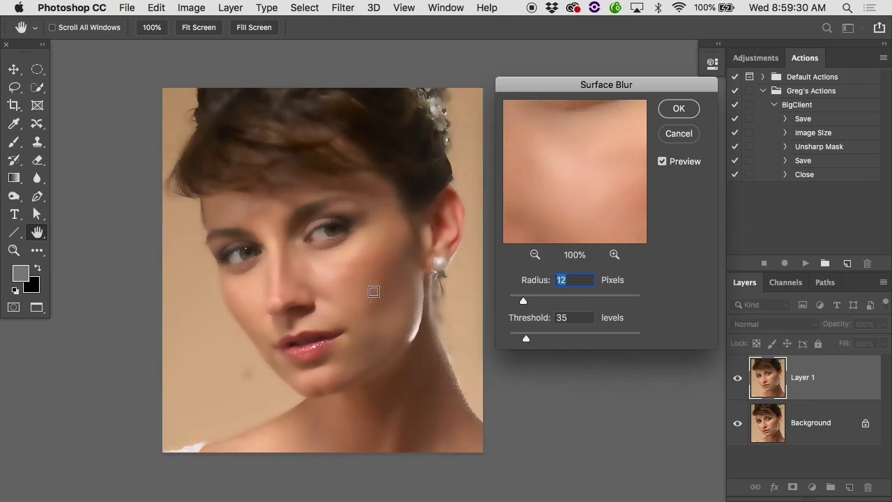
left_click(615, 301)
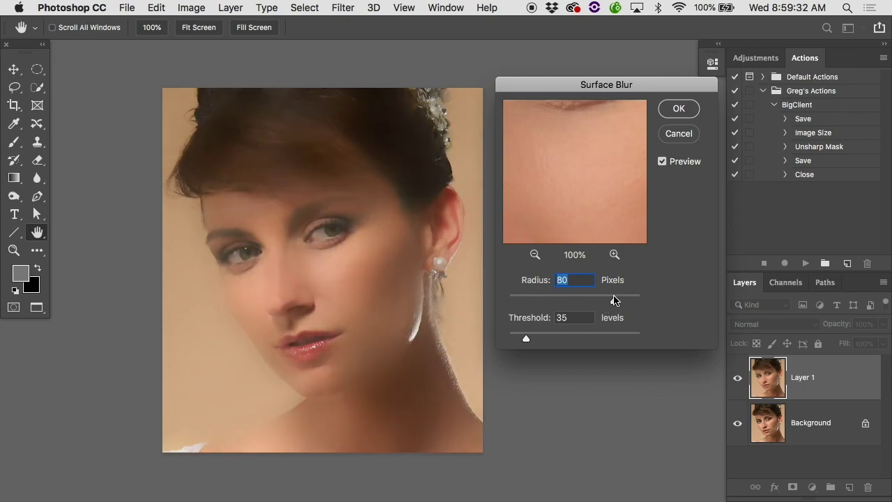
left_click_drag(614, 301, 556, 301)
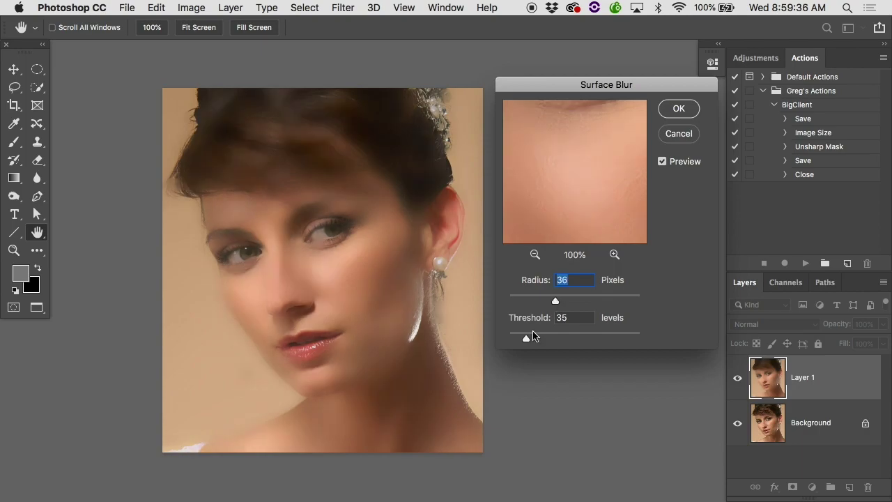
left_click_drag(523, 338, 524, 341)
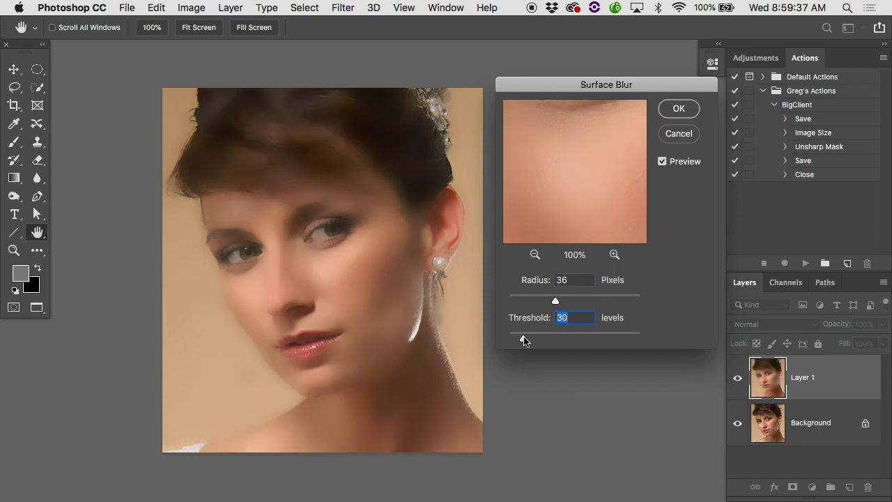
left_click(678, 109)
- Add a black mask to Layer 1 and brush white over the face and neck skin
key("b")
left_click(793, 487, "alt")
key("d")
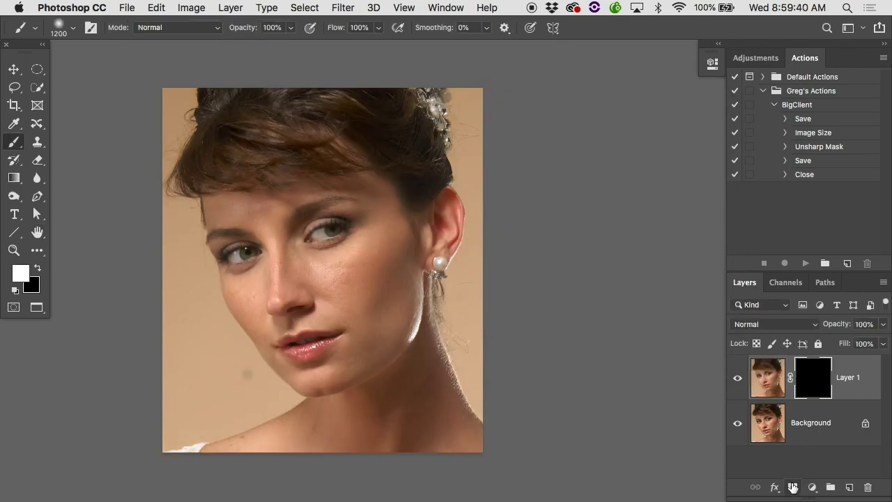
key("bracketleft")
key("bracketleft")
key("bracketleft")
key("bracketleft")
key("bracketleft")
key("bracketleft")
key("bracketleft")
key("bracketleft")
key("bracketleft")
key("bracketleft")
key("bracketleft")
key("bracketleft")
key("bracketleft")
key("bracketleft")
key("bracketleft")
key("bracketleft")
key("bracketleft")
key("bracketleft")
key("bracketleft")
key("bracketleft")
key("bracketleft")
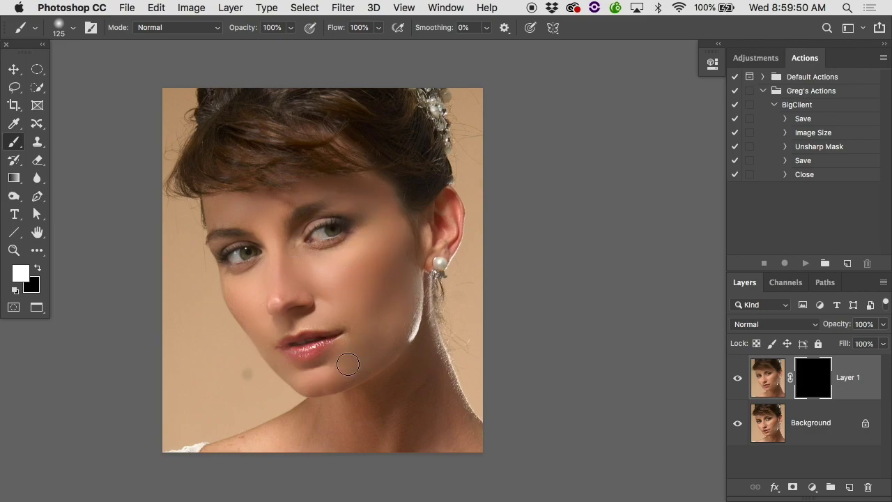
mouse_move(280, 457)
left_mouse_down()
mouse_move(379, 425)
mouse_move(418, 331)
mouse_move(391, 428)
mouse_move(402, 437)
left_mouse_up()
left_click(828, 390, "alt")
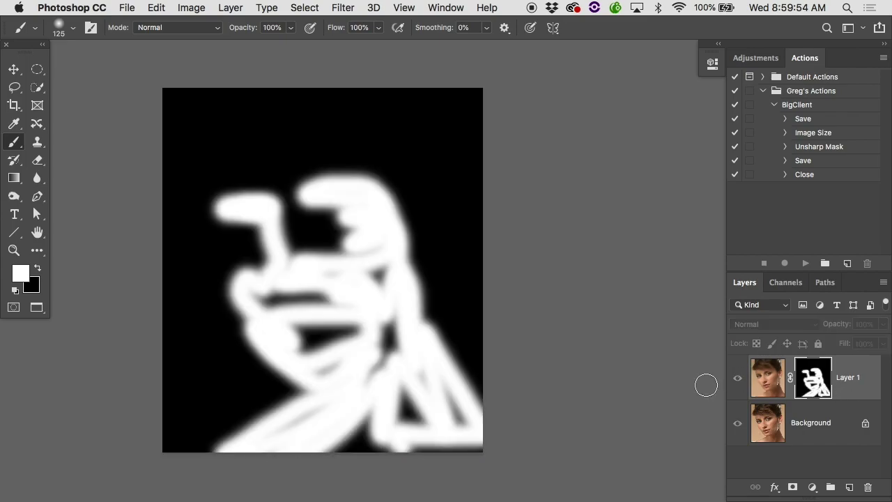
mouse_move(386, 257)
left_mouse_down()
mouse_move(384, 407)
mouse_move(381, 341)
mouse_move(376, 394)
mouse_move(442, 465)
mouse_move(327, 444)
mouse_move(376, 436)
mouse_move(368, 421)
mouse_move(357, 424)
mouse_move(497, 449)
mouse_move(448, 439)
mouse_move(393, 343)
mouse_move(475, 438)
mouse_move(440, 405)
mouse_move(348, 398)
mouse_move(268, 442)
left_mouse_up()
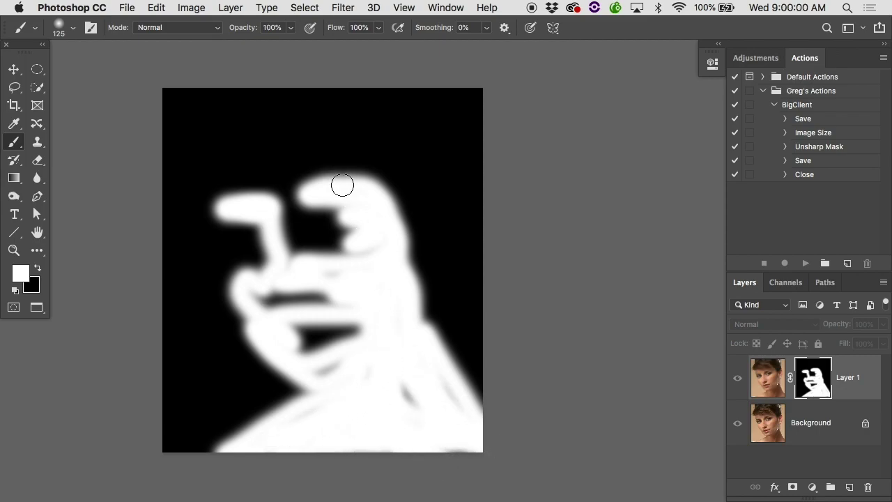
left_click(769, 365)
- Load Layer 1's mask as a selection, copy the skin to Layer 2, and move it to the top
left_click(737, 376)
left_click(738, 375)
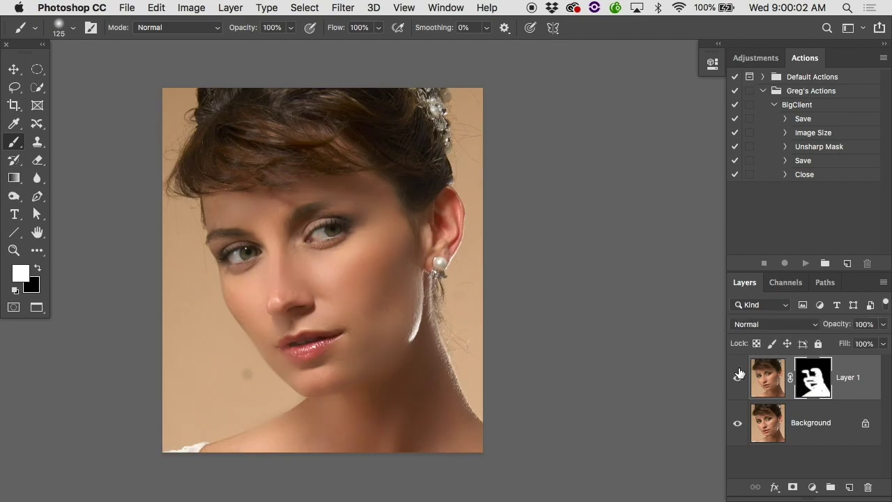
left_click(813, 381, "super")
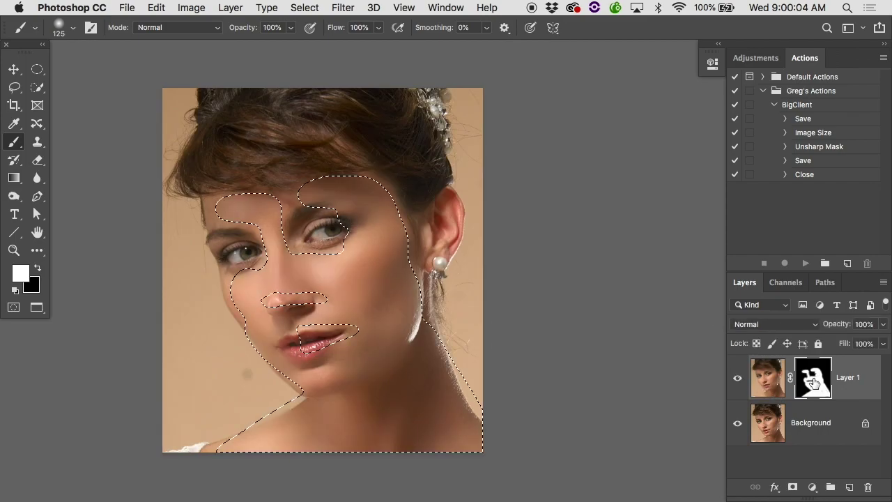
left_click(825, 424)
key("super+j")
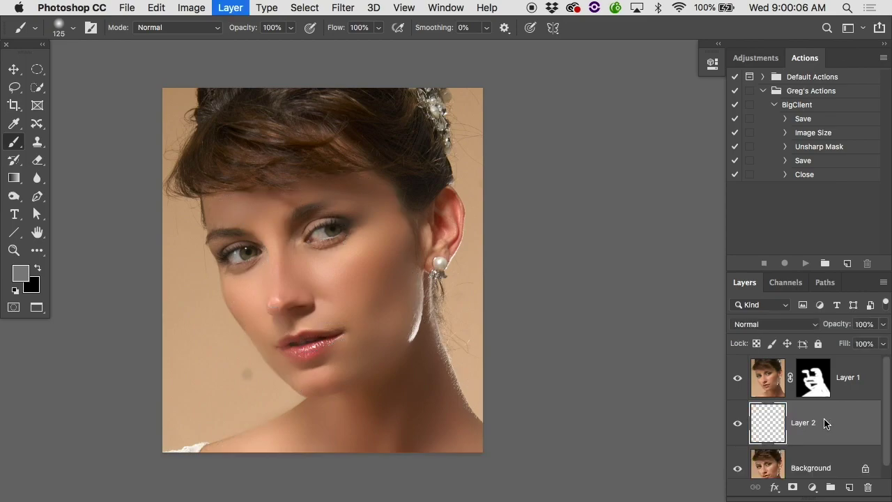
left_click_drag(767, 432, 766, 376)
left_click(738, 377, "alt")
left_click(737, 377, "alt")
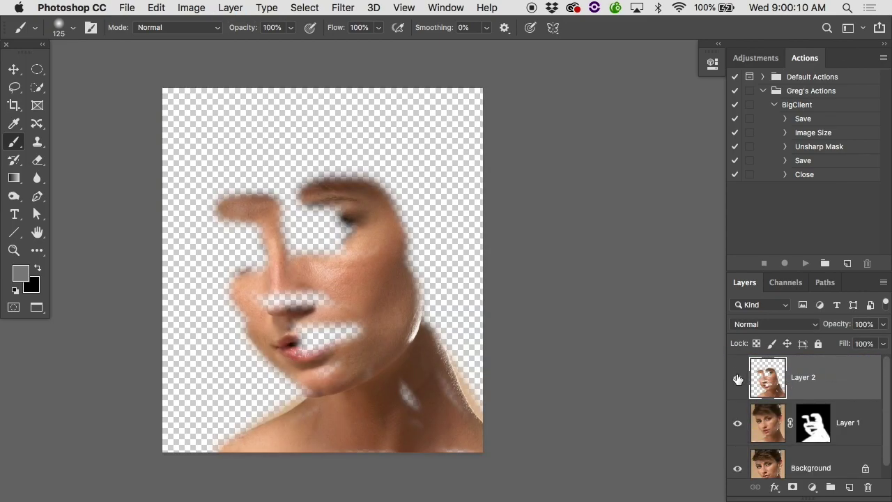
- Preview a High Pass of about 4 pixels on Layer 2, zoomed in on the cheek
left_click(349, 8)
mouse_move(387, 293)
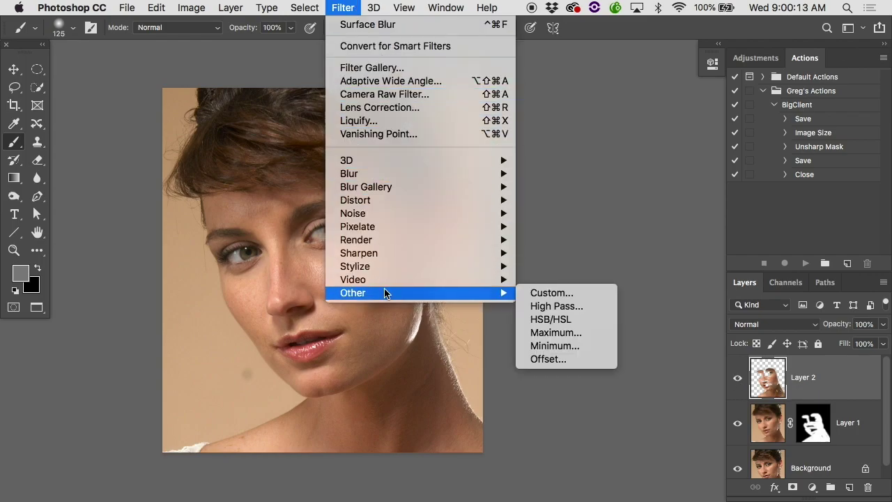
left_click(536, 309)
key("super+plus")
key("super+plus")
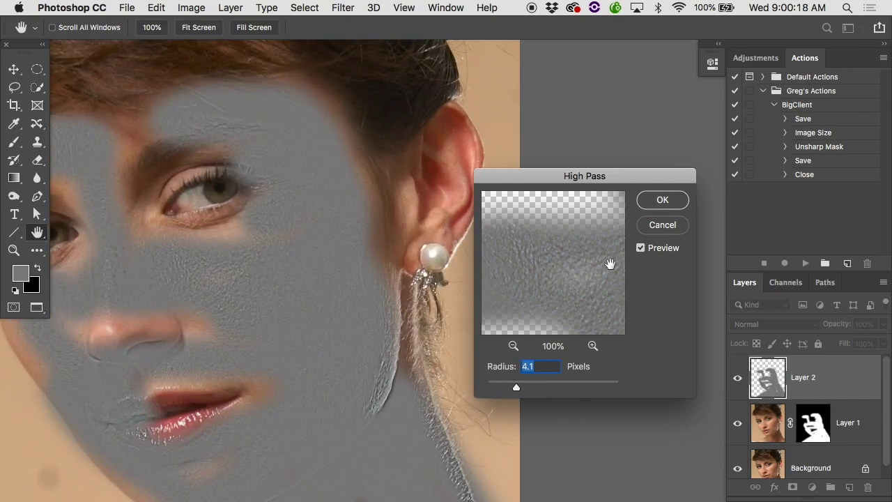
mouse_move(515, 388)
left_mouse_down()
mouse_move(499, 387)
mouse_move(546, 386)
mouse_move(515, 389)
left_mouse_up()
- Apply the 4-pixel High Pass and blend Layer 2 in Overlay mode
left_click(660, 207)
key("b")
left_click(807, 325)
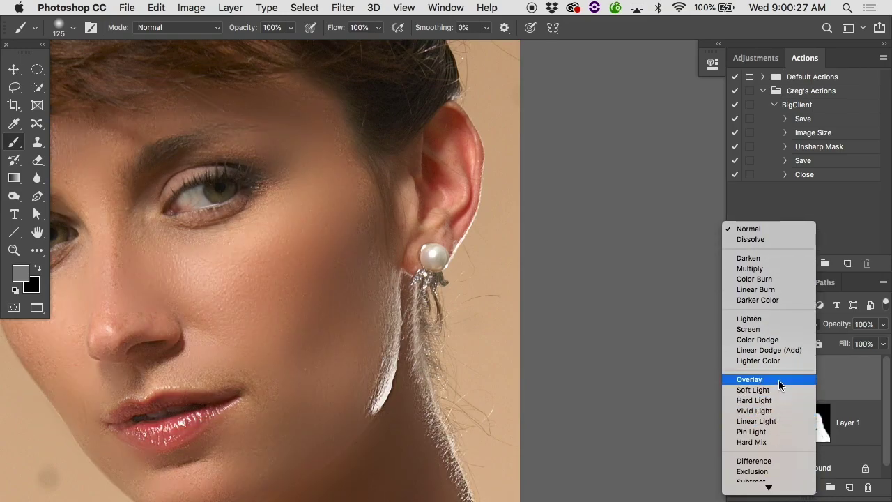
left_click(779, 380)
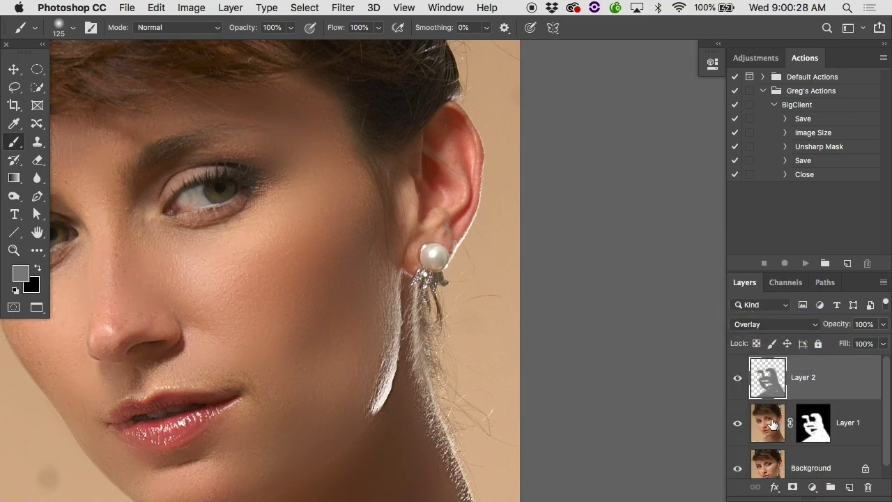
- Lower Layer 1's opacity and set Layer 2's opacity to 77%
left_click(780, 418)
left_click_drag(840, 324, 817, 327)
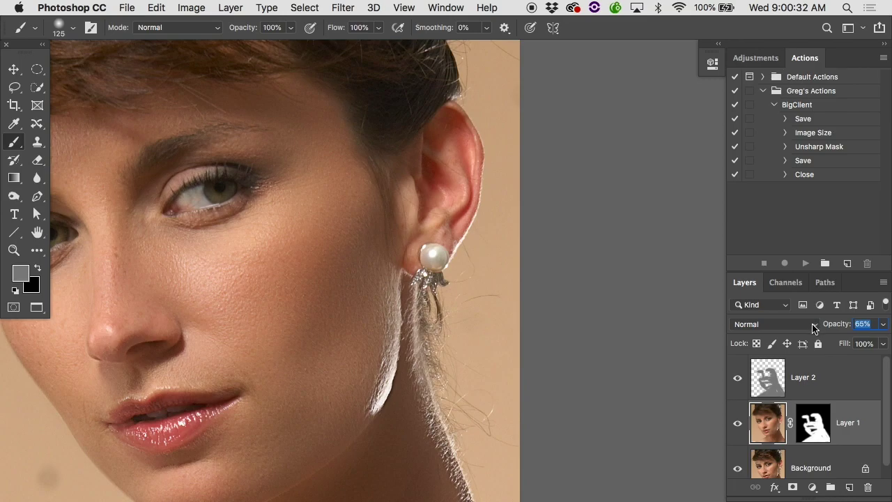
left_click(779, 376)
left_click_drag(839, 324, 825, 326)
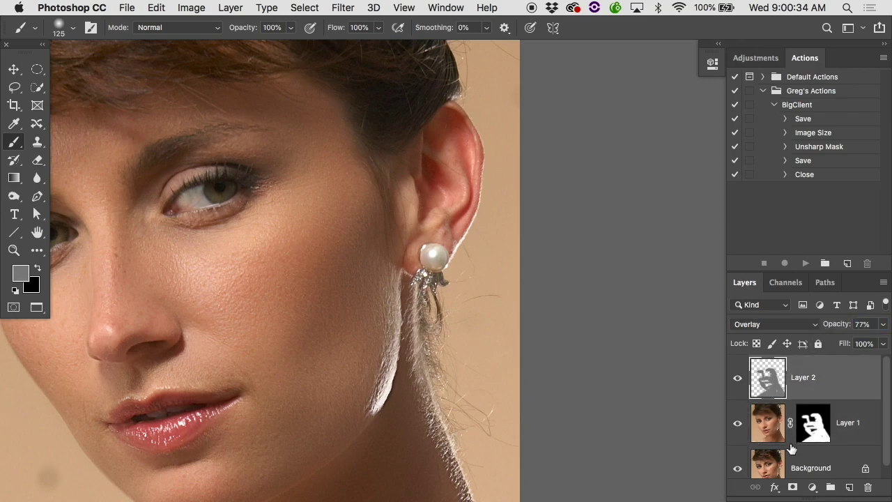
scroll(792, 450, "down", 1)
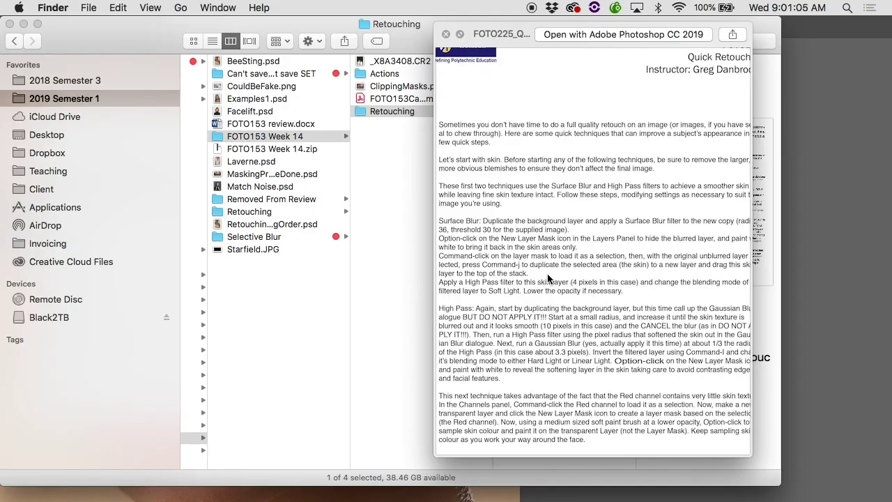
scroll(549, 279, "down", 2)
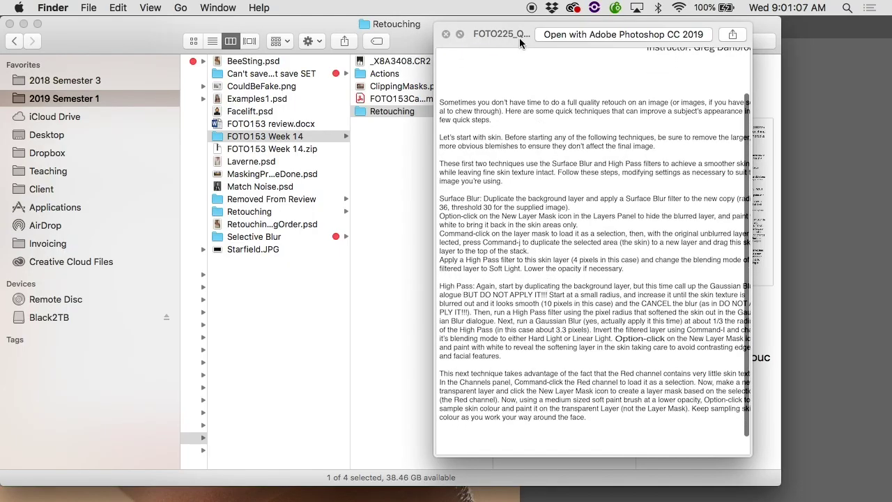
- Read the Quick Retouching handout's High Pass steps in full-screen preview, then close it
left_click_drag(520, 37, 426, 35)
left_click(368, 31)
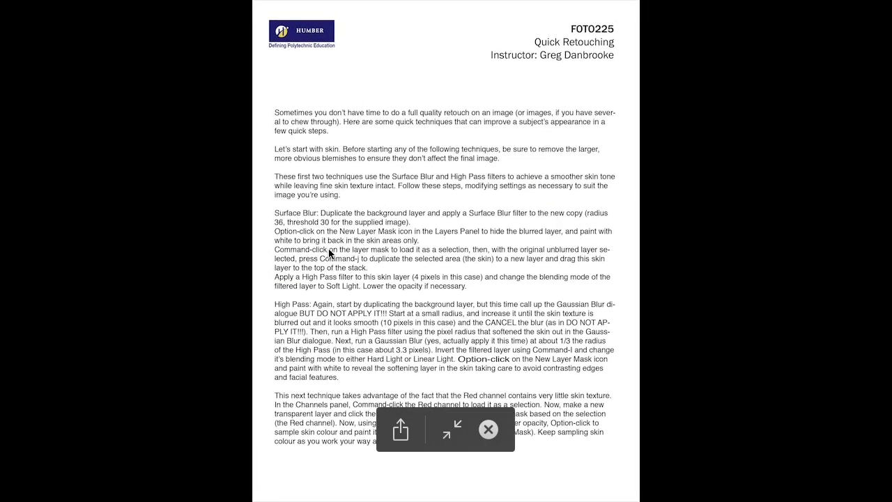
scroll(347, 304, "up", 5)
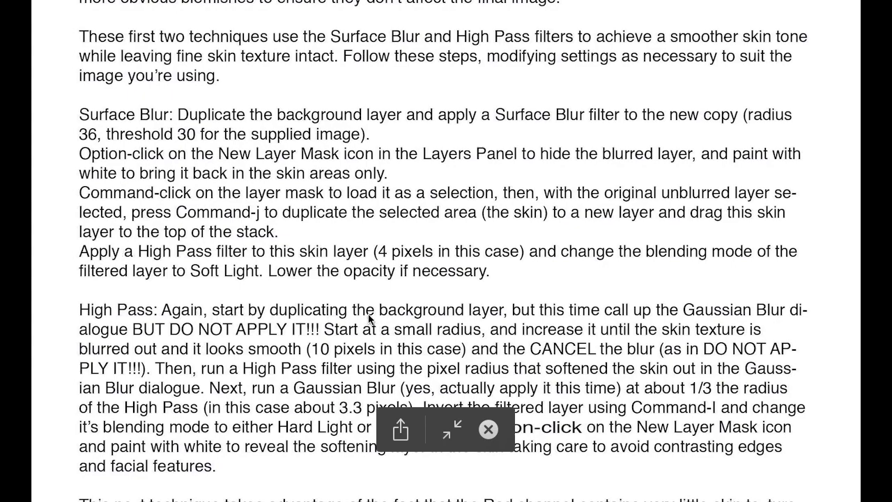
scroll(312, 179, "up", 3)
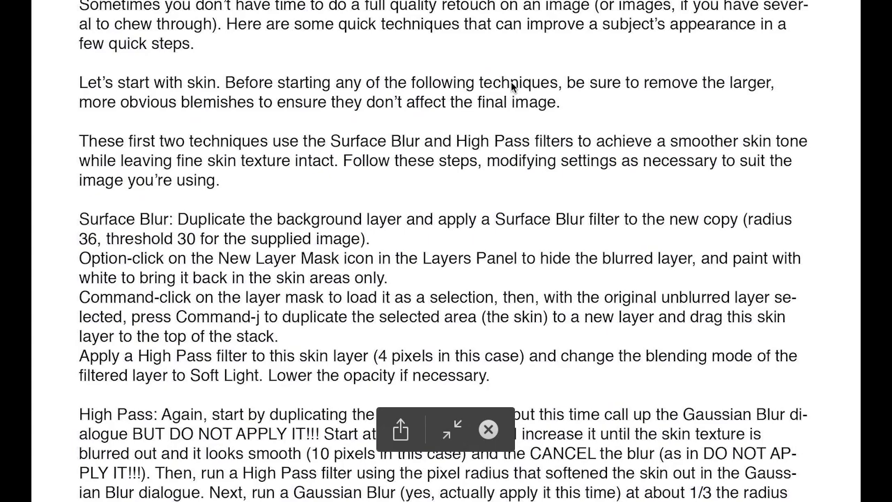
scroll(559, 102, "down", 1)
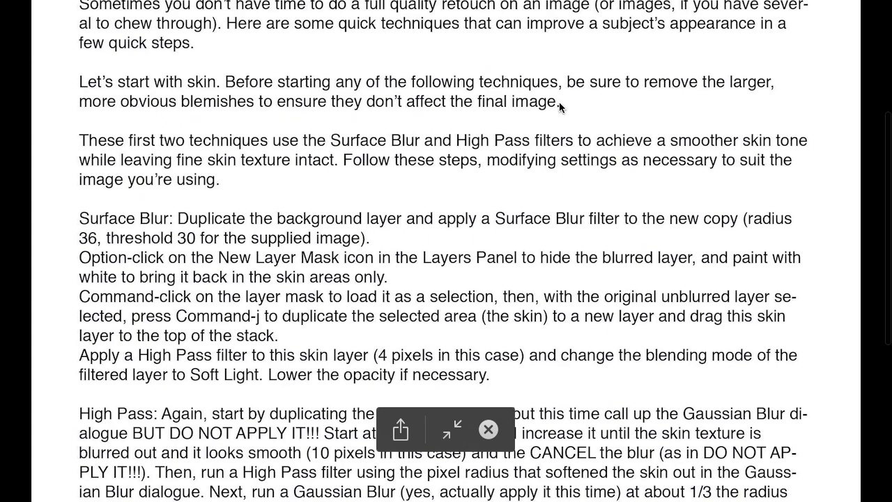
scroll(559, 101, "down", 5)
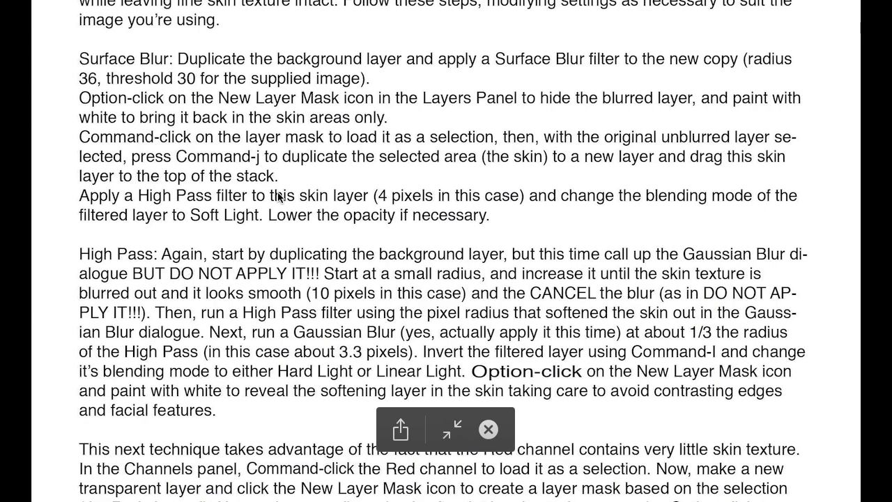
left_click(488, 429)
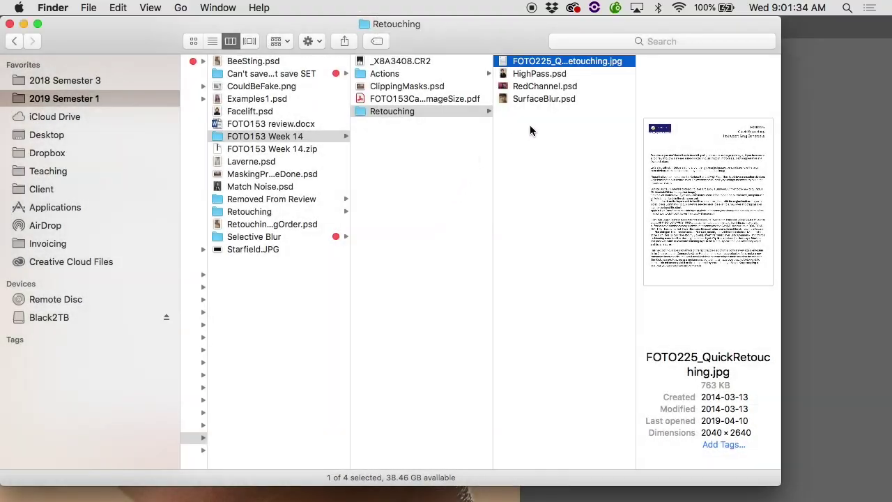
- Open HighPass.psd in Photoshop and zoom in on the woman's face
double_click(540, 74)
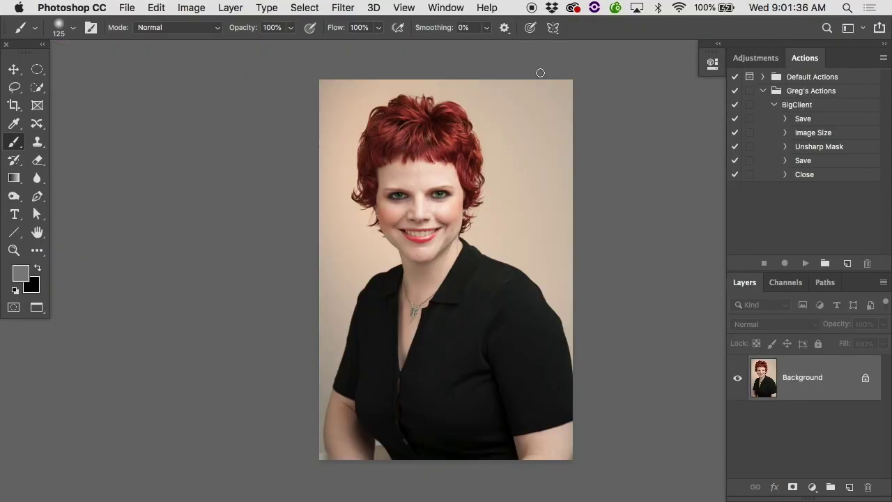
scroll(461, 198, "up", 6)
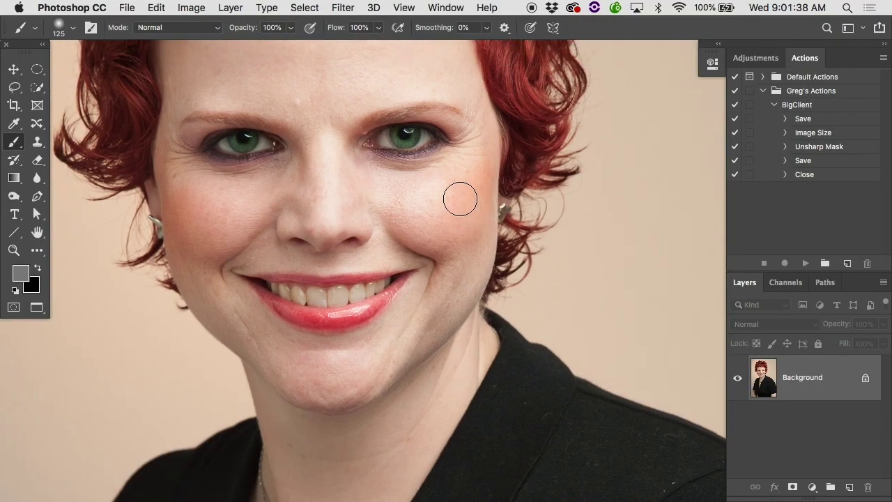
scroll(562, 244, "up", 3)
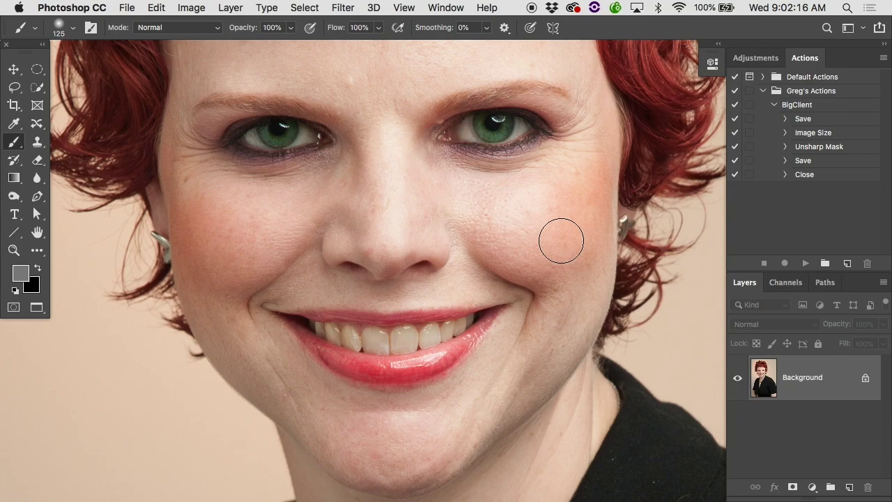
- Duplicate Background as Layer 1 and preview a roughly 10-pixel Gaussian Blur, then cancel it
key("super+j")
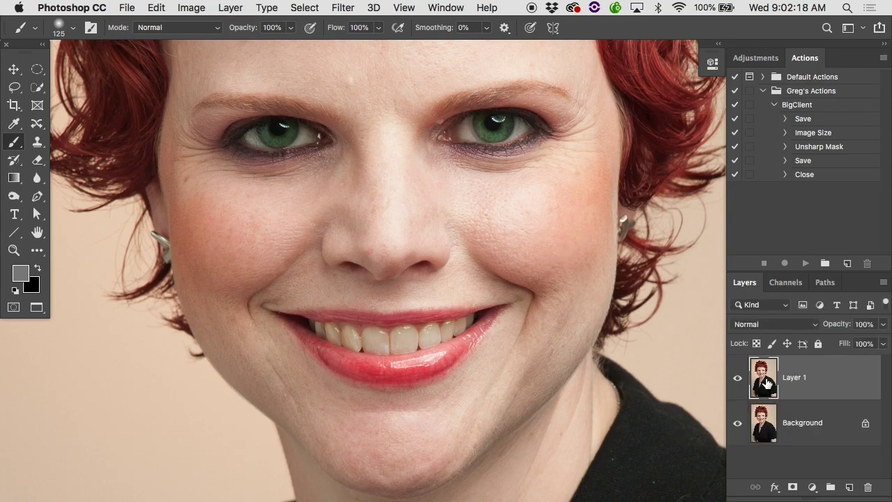
left_click(346, 7)
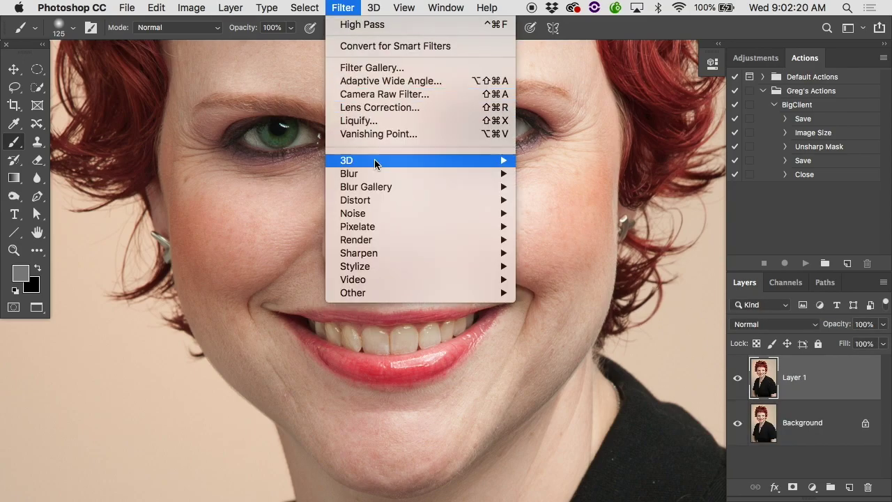
mouse_move(400, 174)
left_click(563, 226)
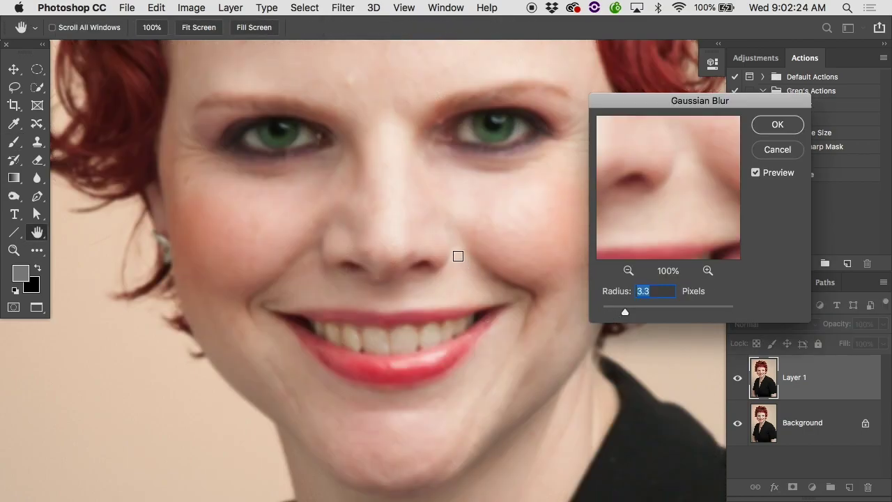
left_click_drag(613, 312, 607, 314)
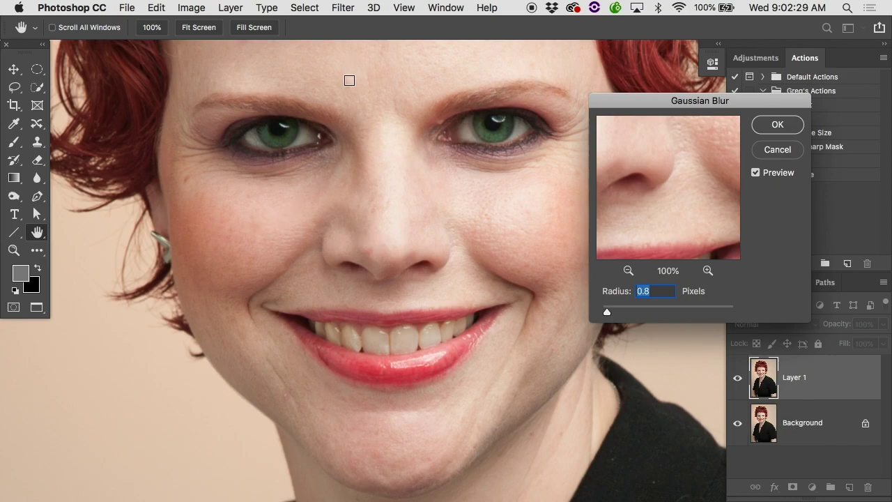
left_click_drag(616, 313, 627, 313)
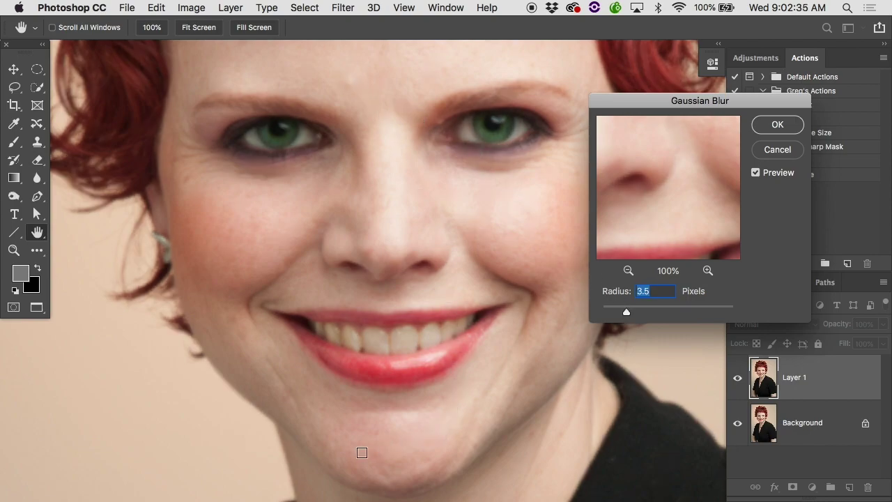
left_click(714, 314)
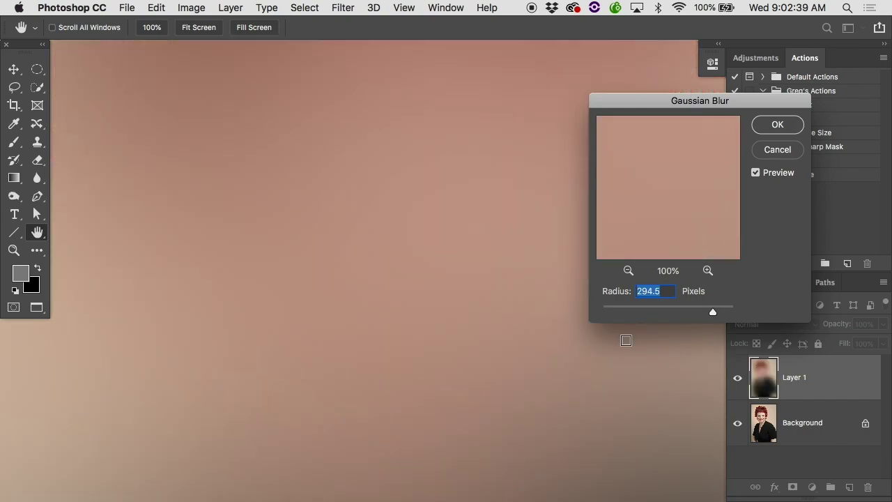
left_click(680, 312)
left_click_drag(681, 313, 656, 314)
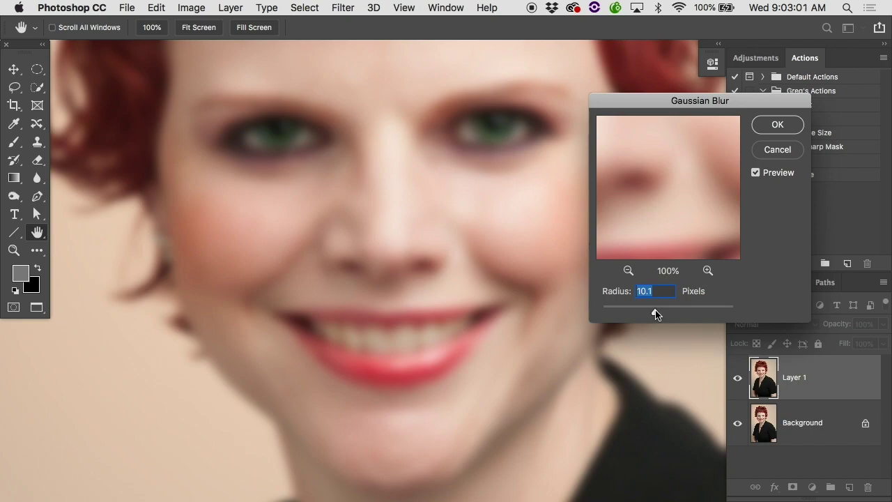
left_click(780, 153)
key("b")
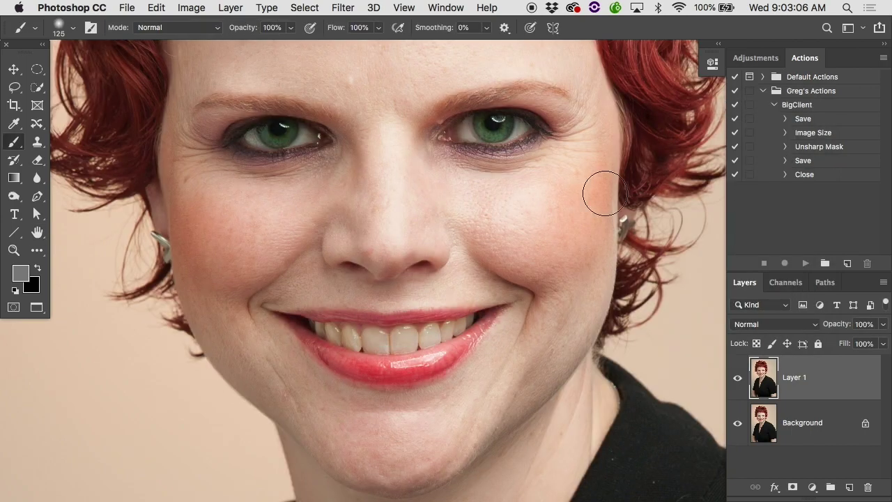
left_click(339, 9)
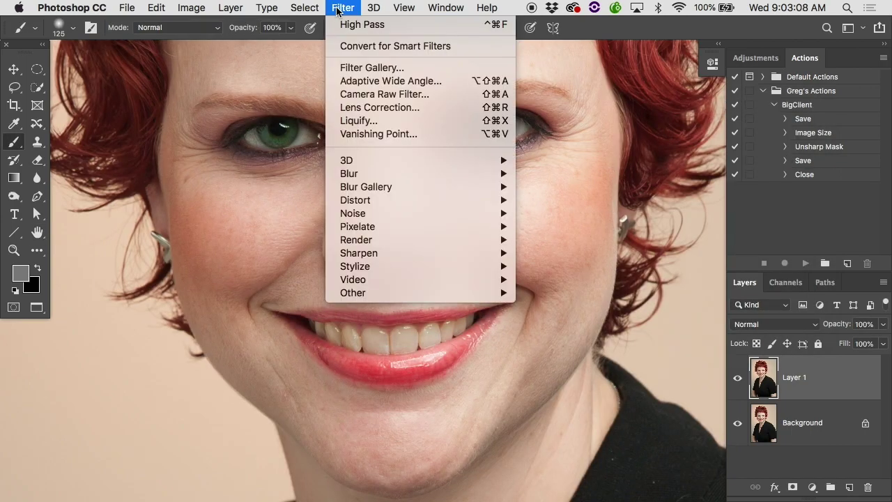
mouse_move(367, 293)
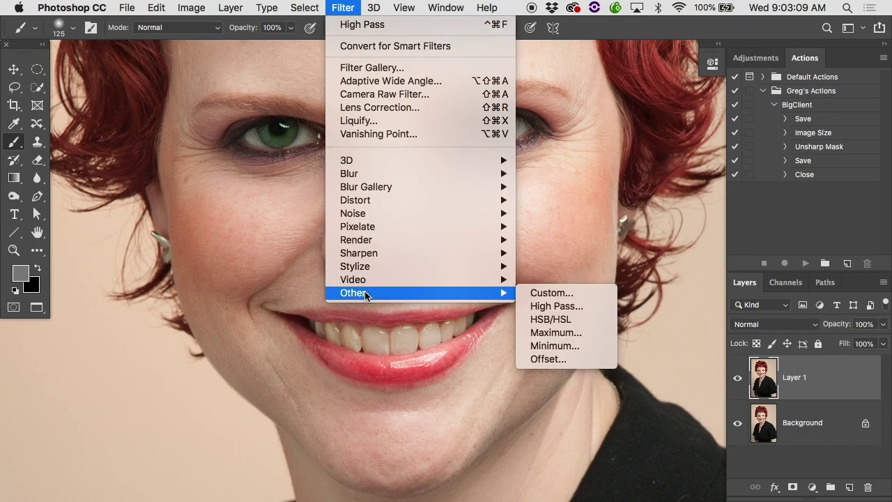
left_click(543, 306)
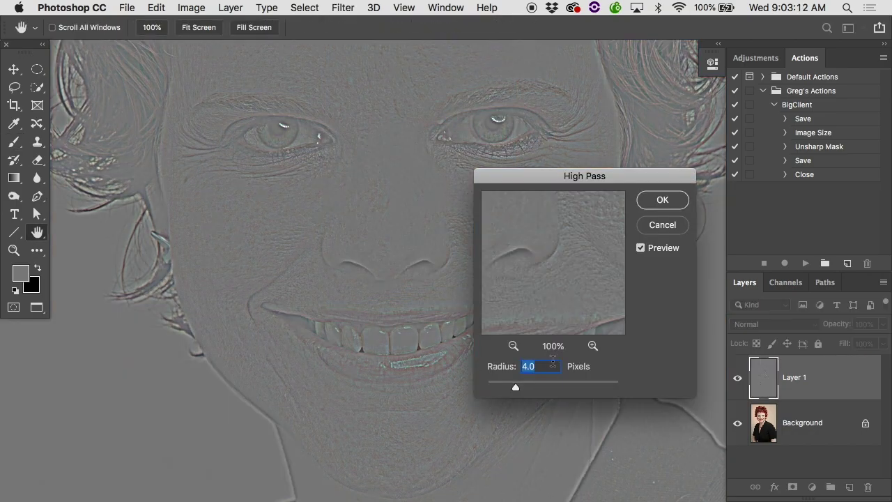
type("10")
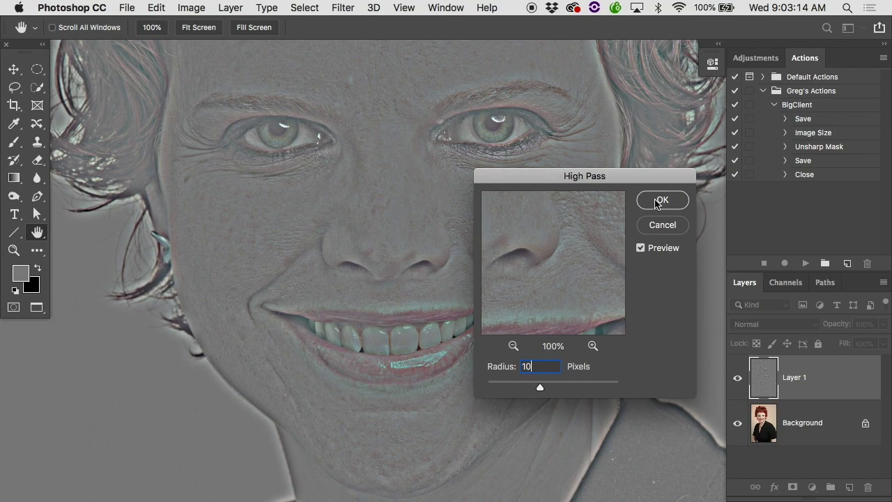
left_click(655, 200)
key("b")
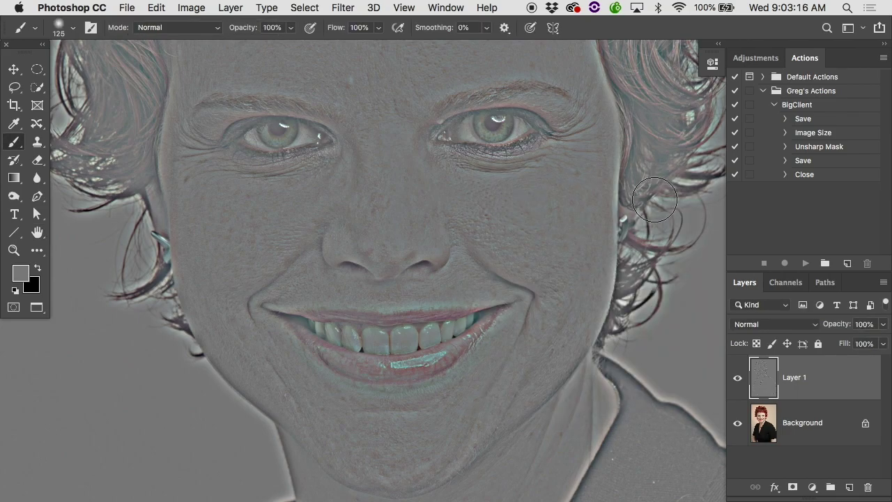
key("super+minus")
key("super+minus")
key("super+minus")
key("super+minus")
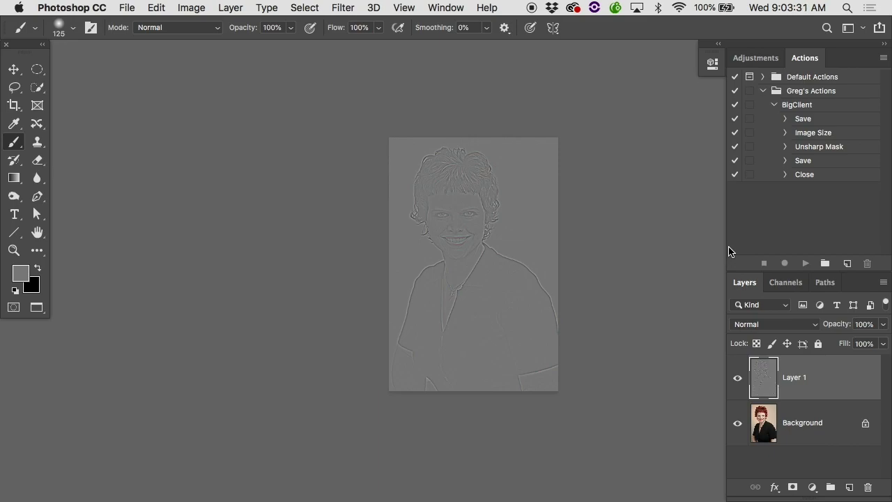
key("super+equal")
key("super+equal")
key("super+equal")
key("super+equal")
key("super+equal")
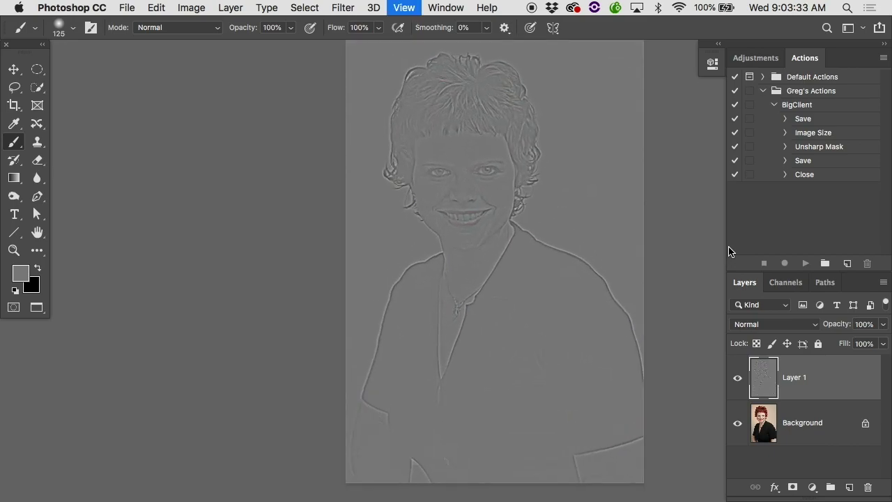
scroll(532, 139, "up", 15)
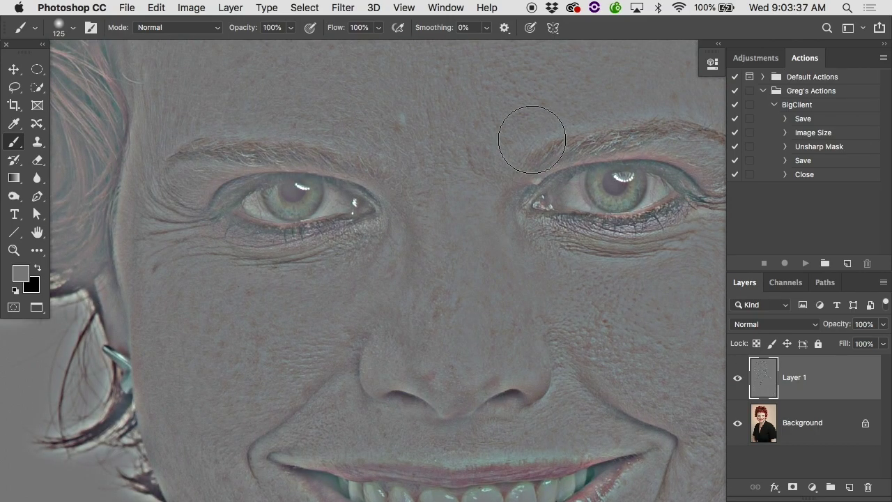
key("super+equal")
key("super+equal")
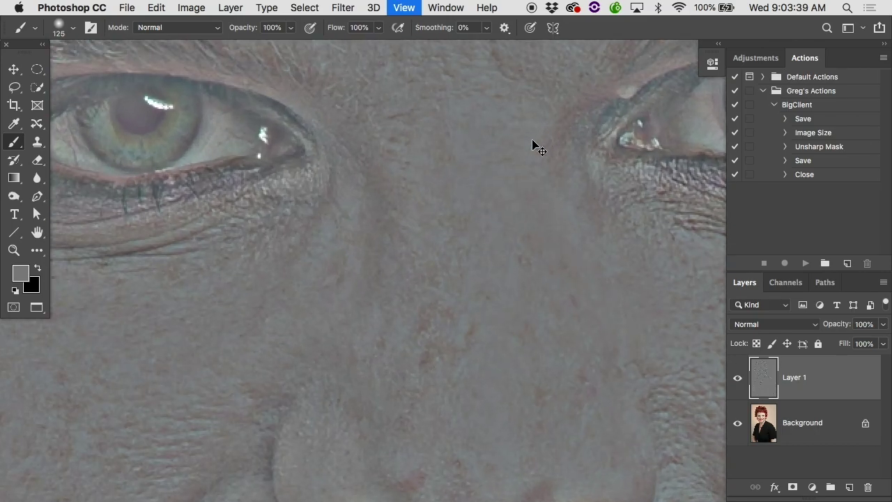
scroll(532, 143, "up", 10)
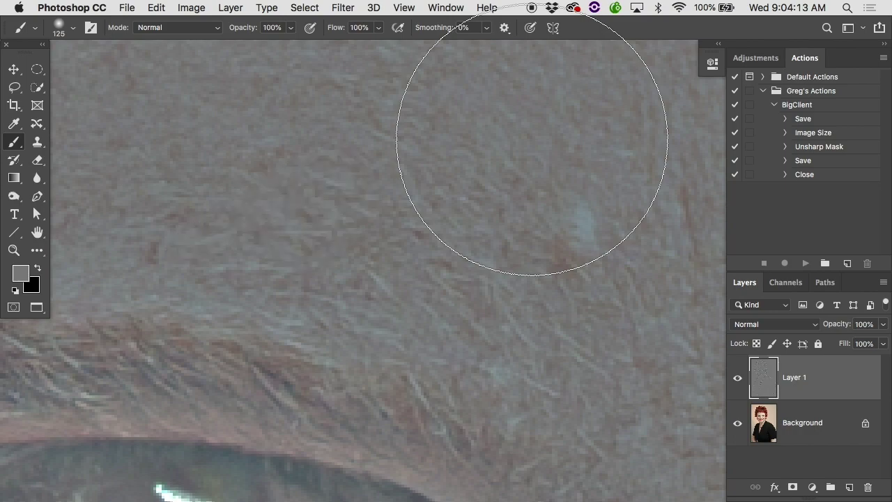
scroll(500, 201, "down", 5)
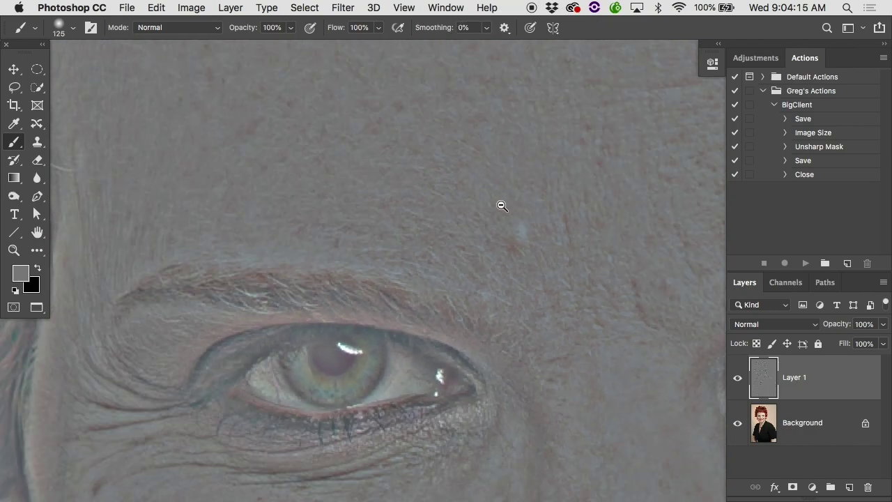
left_click(790, 324)
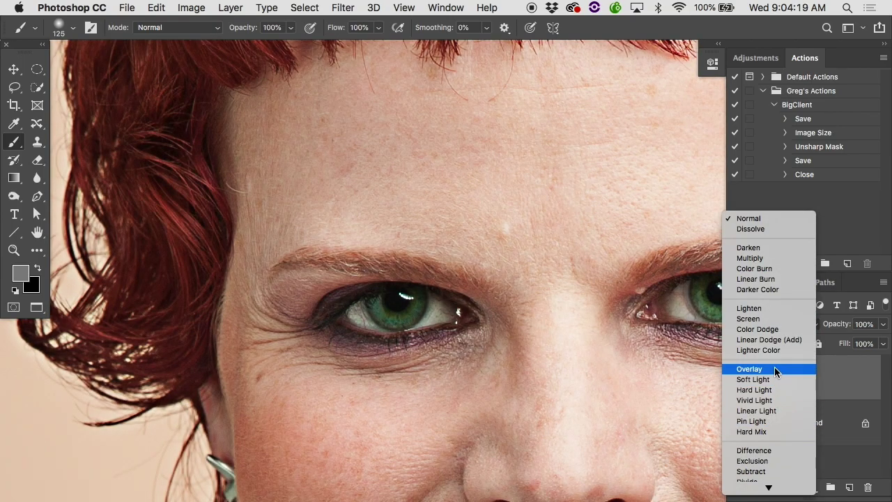
scroll(768, 373, "down", 1)
left_click(749, 357)
left_click(737, 393)
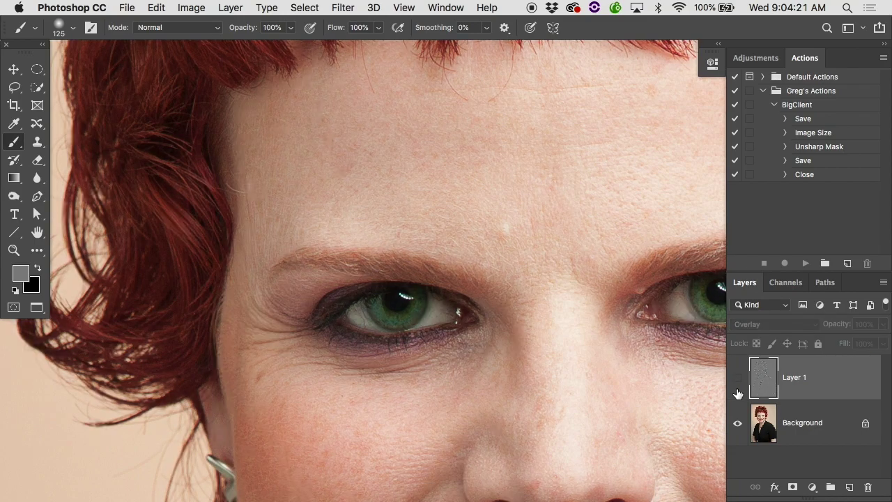
left_click(738, 392)
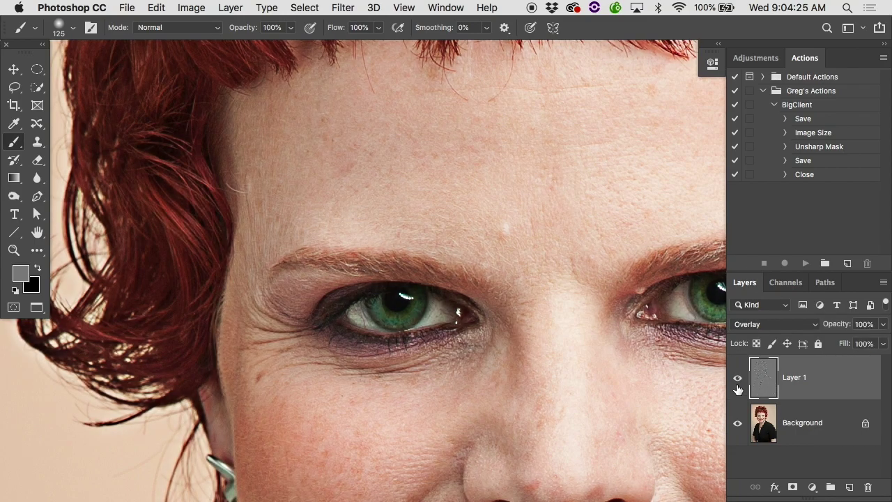
left_click(737, 384)
left_click(738, 388)
scroll(532, 249, "up", 4)
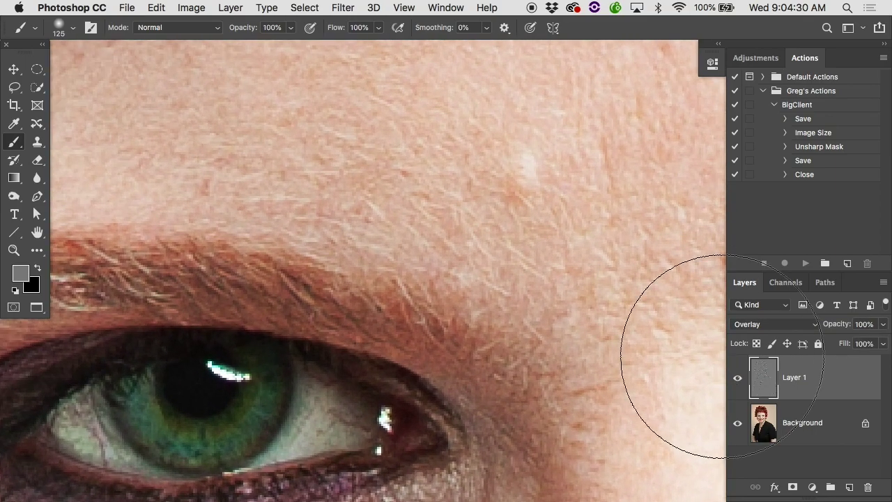
left_click(738, 380)
left_click(738, 380)
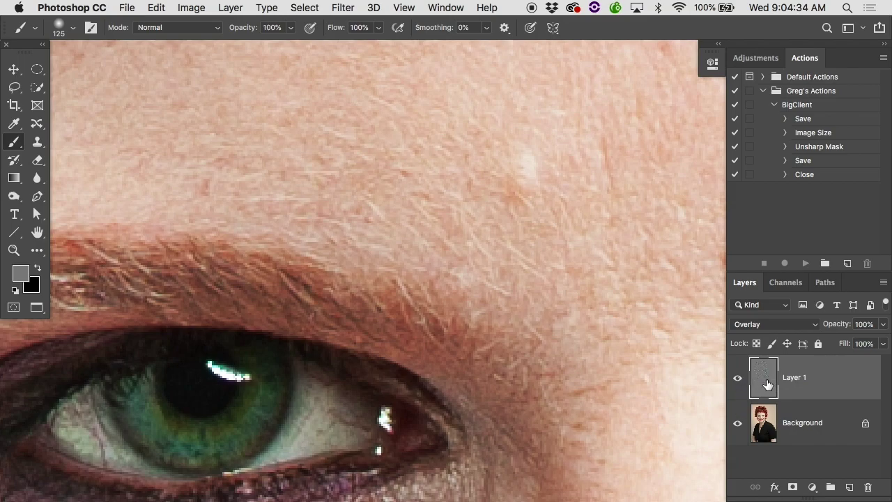
left_click(773, 324)
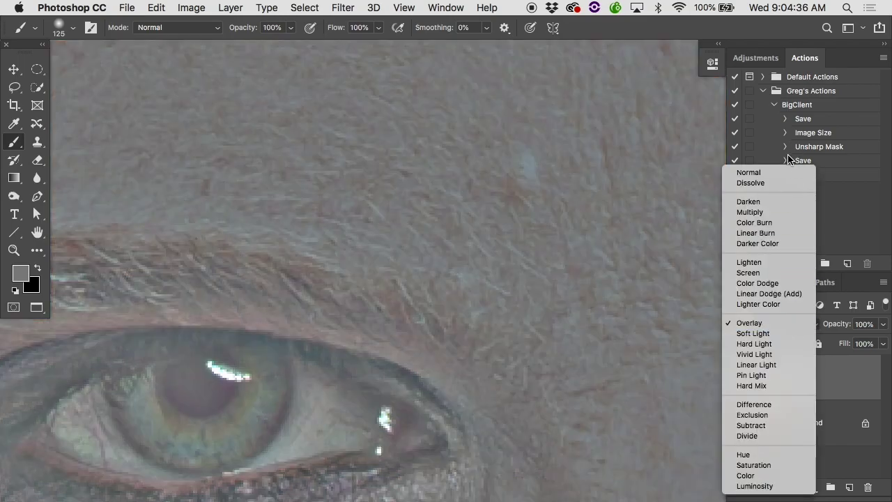
left_click(780, 171)
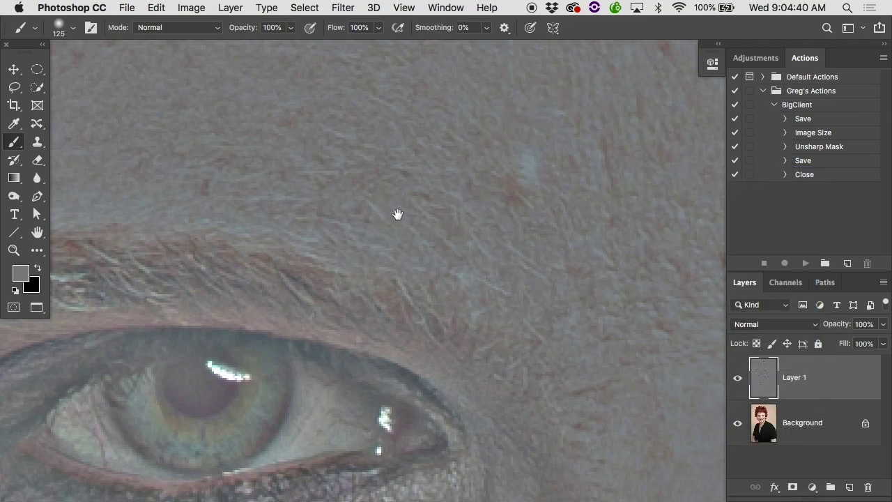
key("super+0")
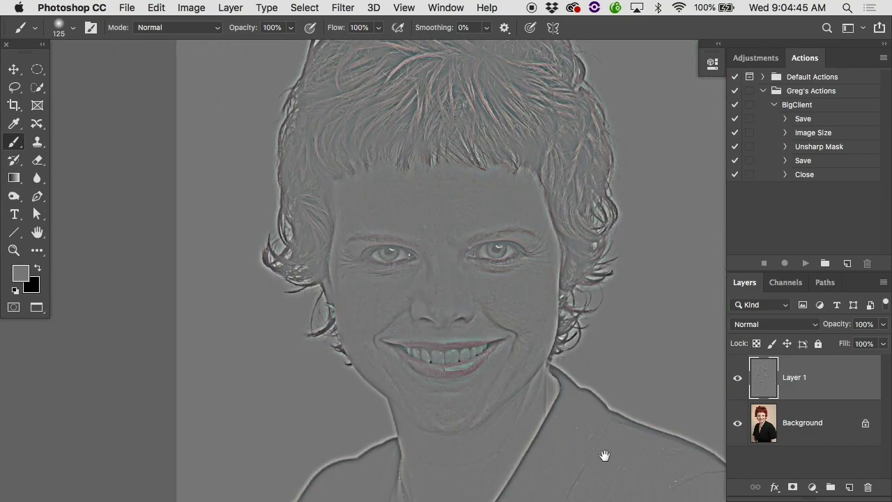
scroll(388, 235, "up", 10)
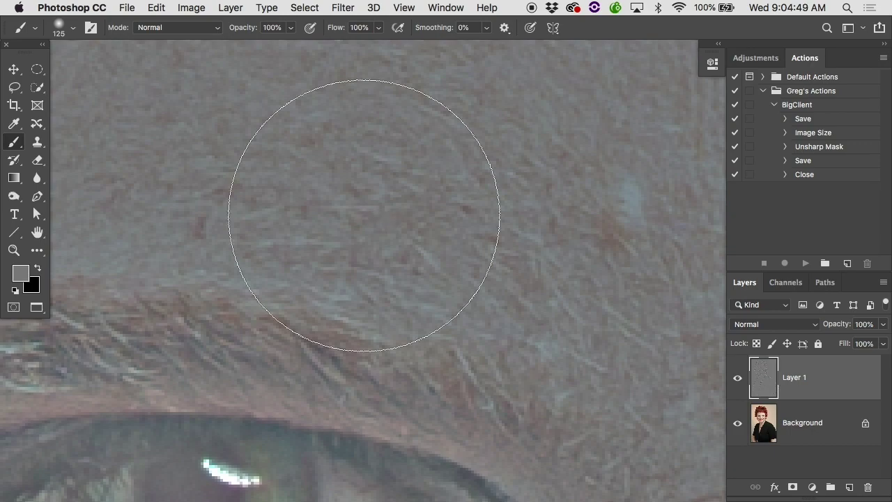
- Preview a Gaussian Blur of 3.2 pixels radius on Layer 1's High Pass texture
left_click(342, 7)
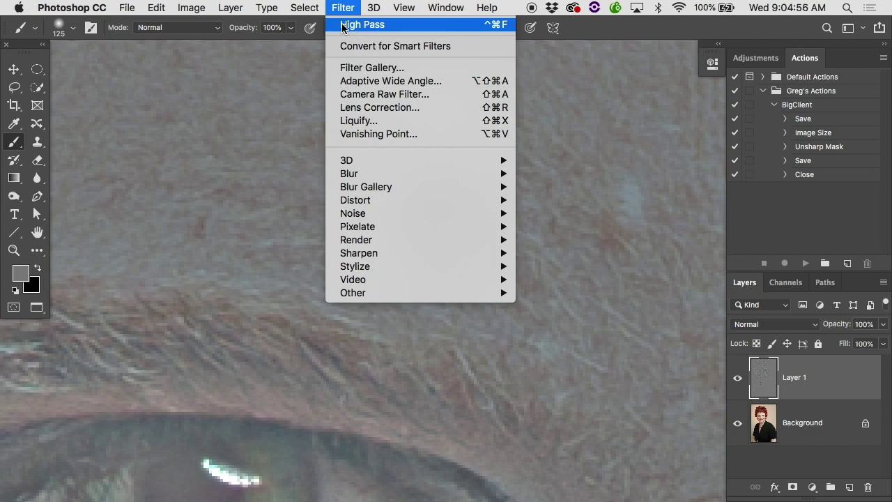
mouse_move(347, 173)
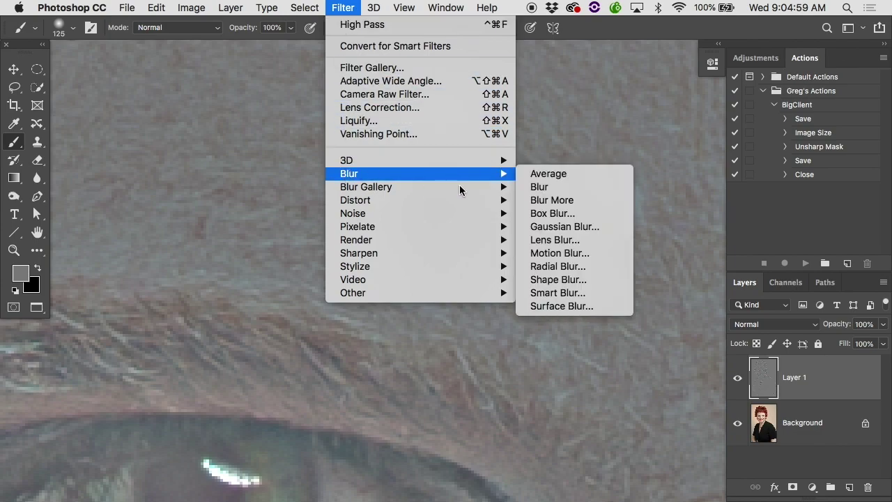
left_click(563, 226)
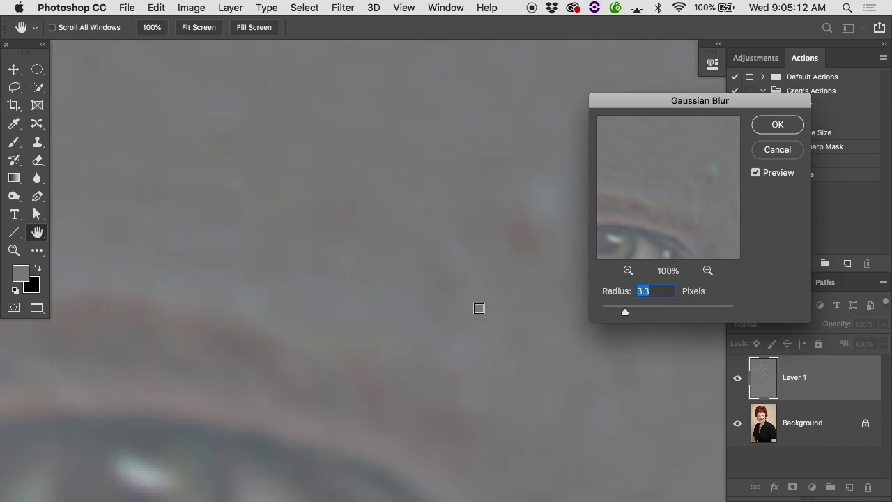
scroll(474, 308, "right", 5)
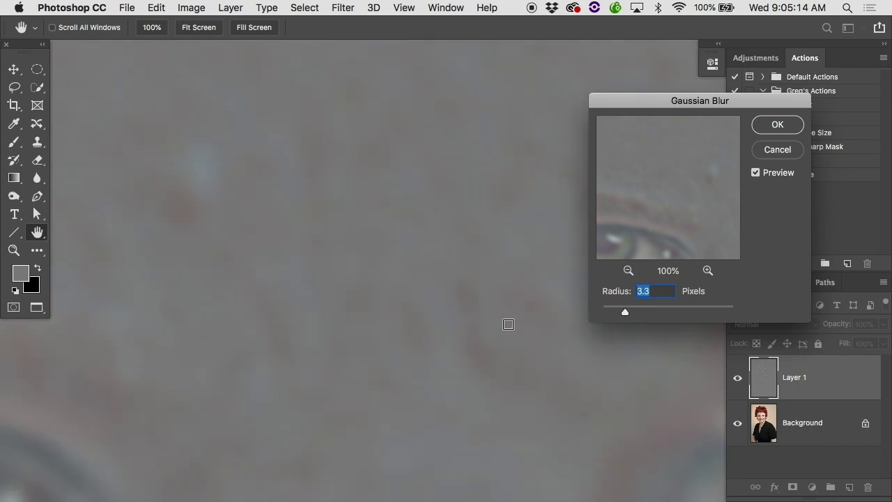
scroll(508, 324, "down", 3)
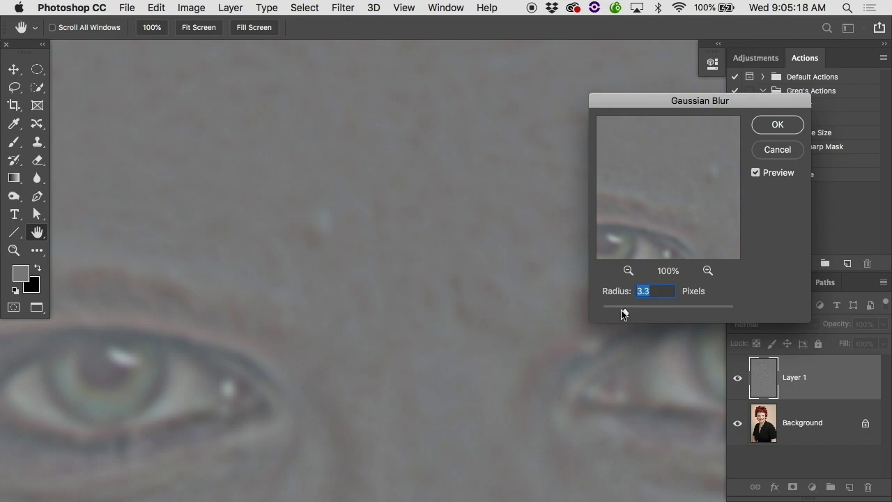
left_click_drag(623, 314, 601, 313)
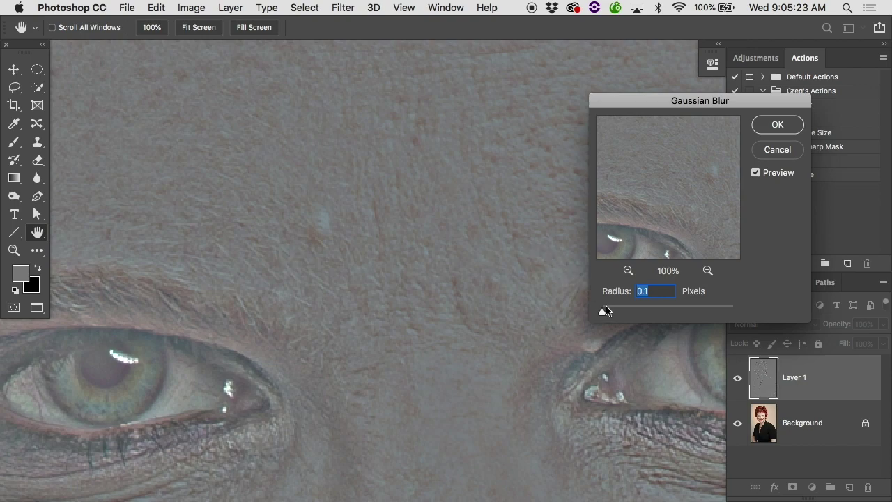
left_click(609, 311)
mouse_move(618, 312)
left_mouse_down()
mouse_move(662, 313)
mouse_move(624, 313)
left_mouse_up()
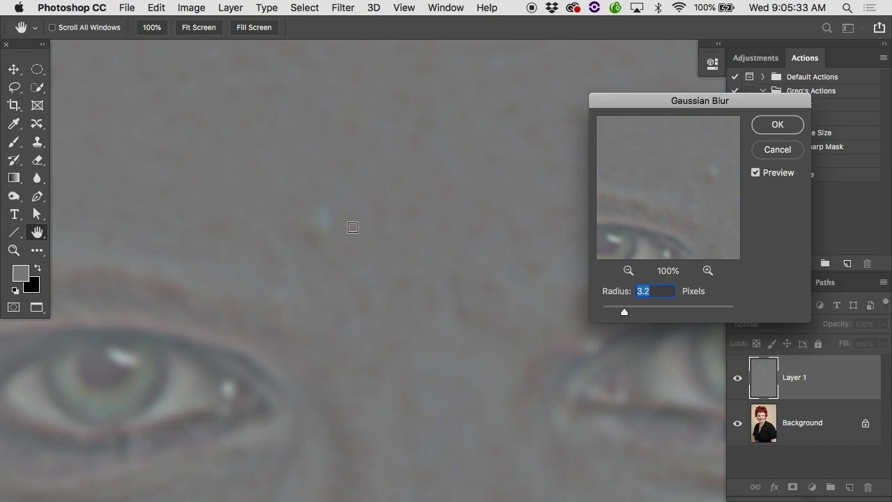
scroll(353, 227, "down", 5)
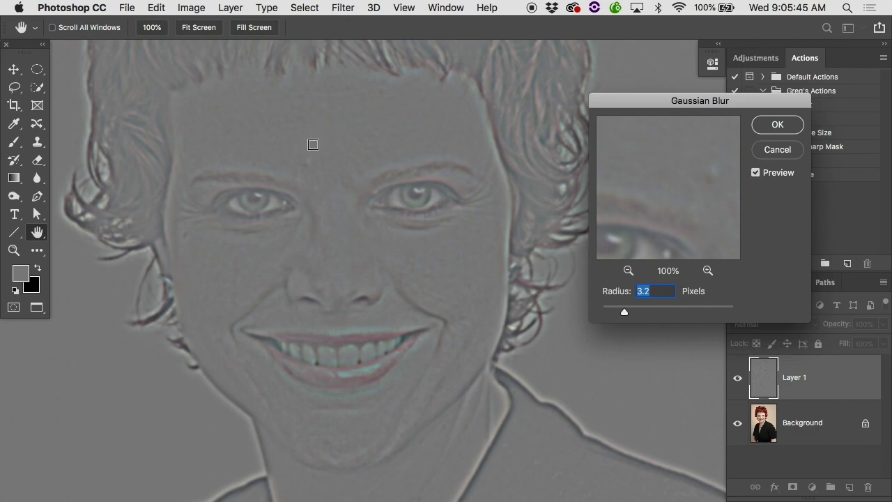
scroll(313, 144, "up", 3)
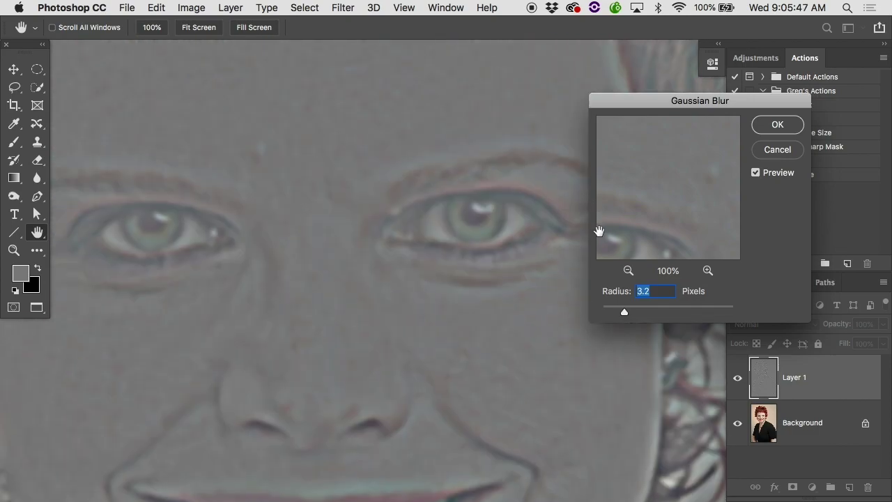
- Apply the Gaussian Blur and set Layer 1's blend mode to Linear Light
left_click(777, 125)
key("b")
left_click(788, 325)
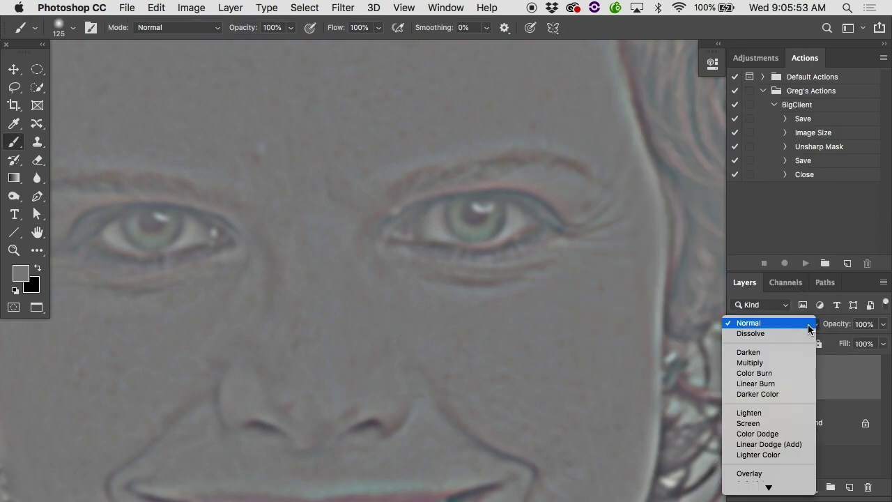
scroll(779, 488, "down", 2)
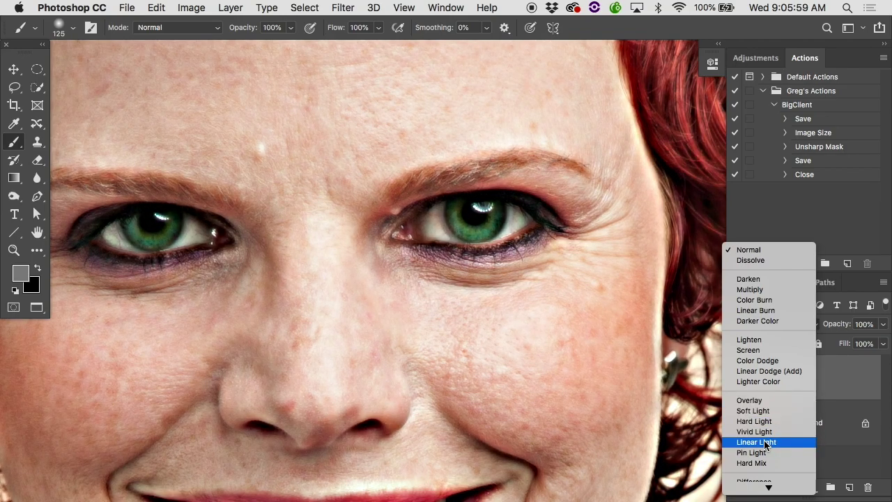
left_click(764, 442)
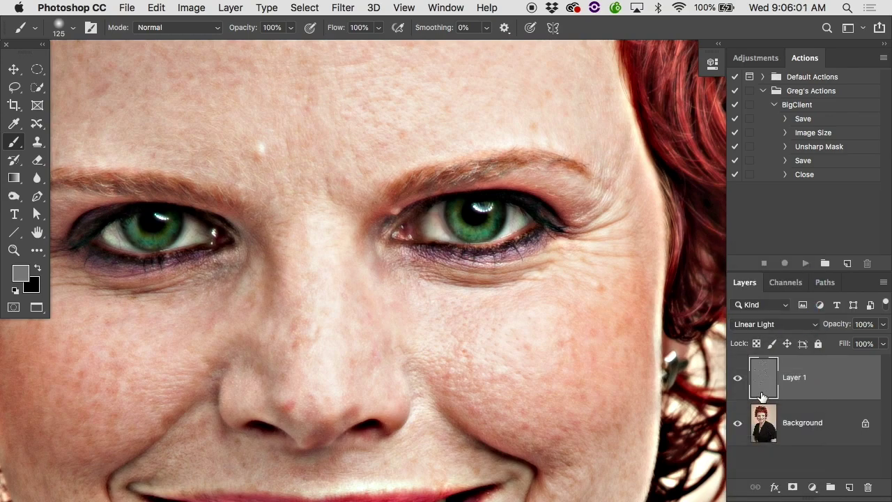
- Compare Layer 1 on and off, then hide the Background layer
left_click(738, 377)
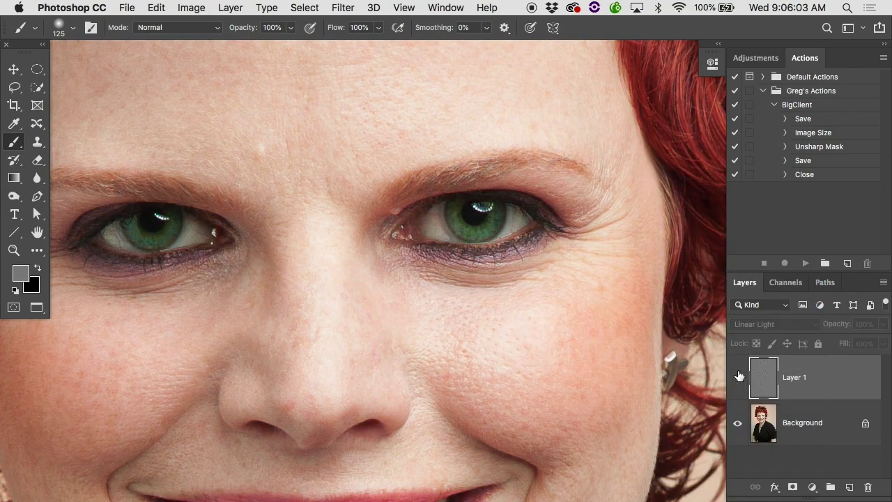
left_click(738, 377)
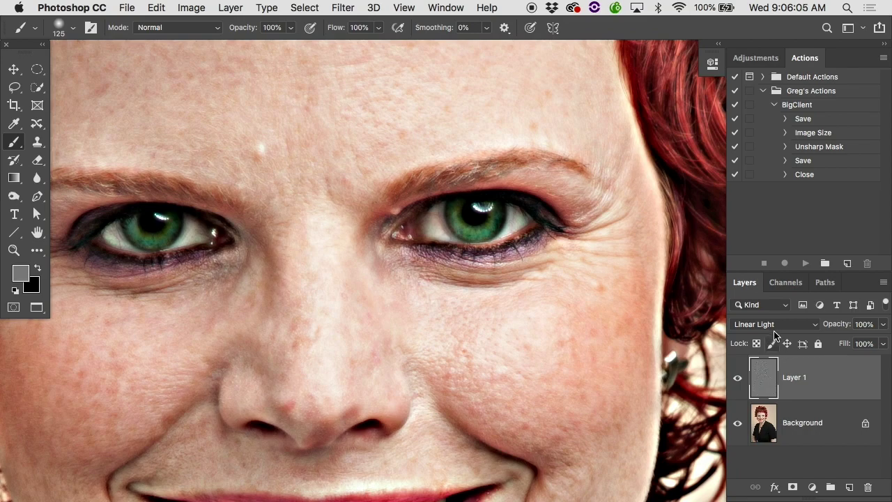
left_click(737, 422)
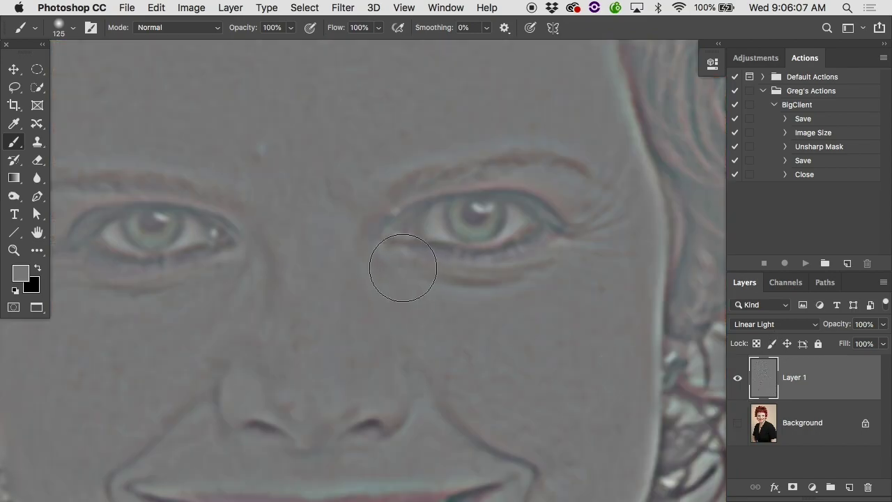
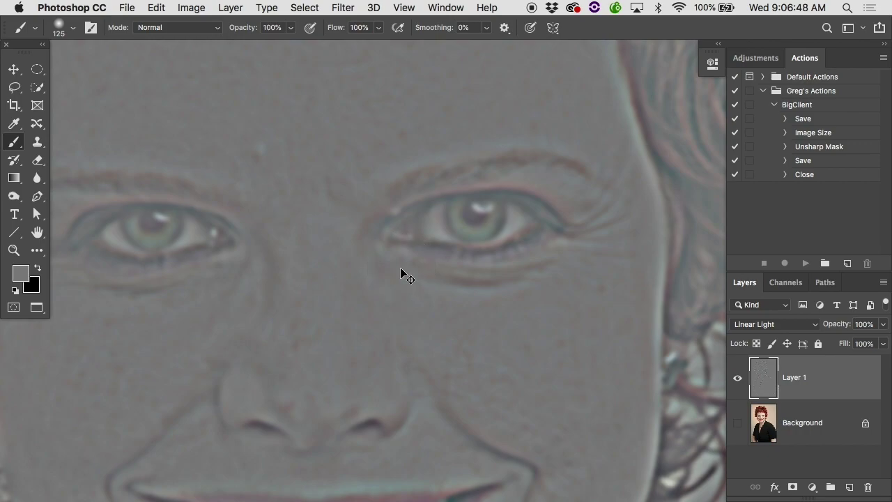
- Invert the gray high-pass Layer 1 with Cmd+I
key("super+i")
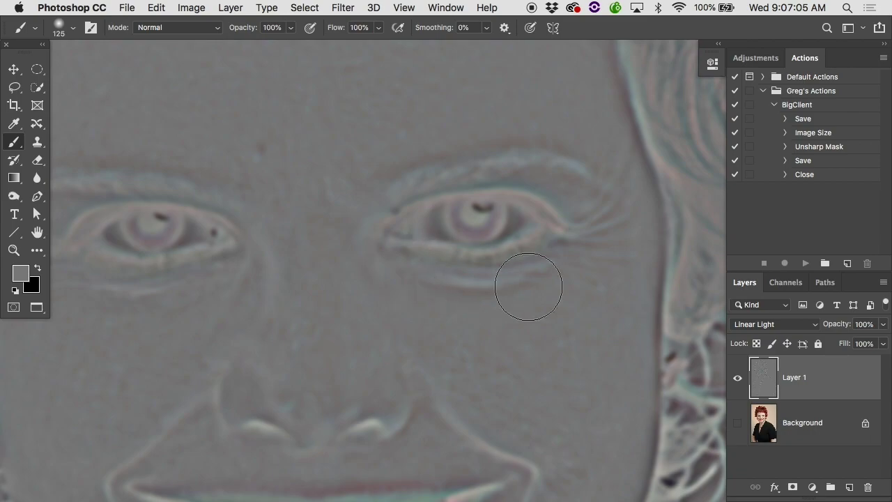
- Show the Background layer again and set Layer 1's blend mode to Overlay
left_click(738, 423)
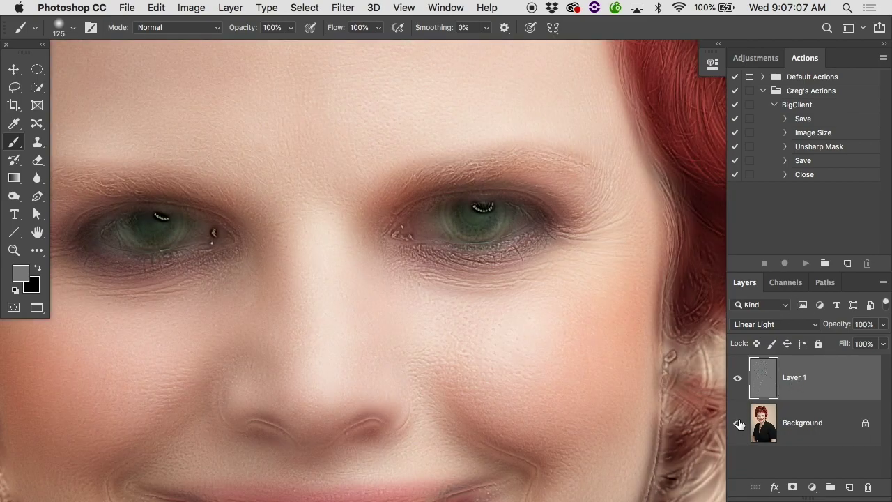
left_click(790, 328)
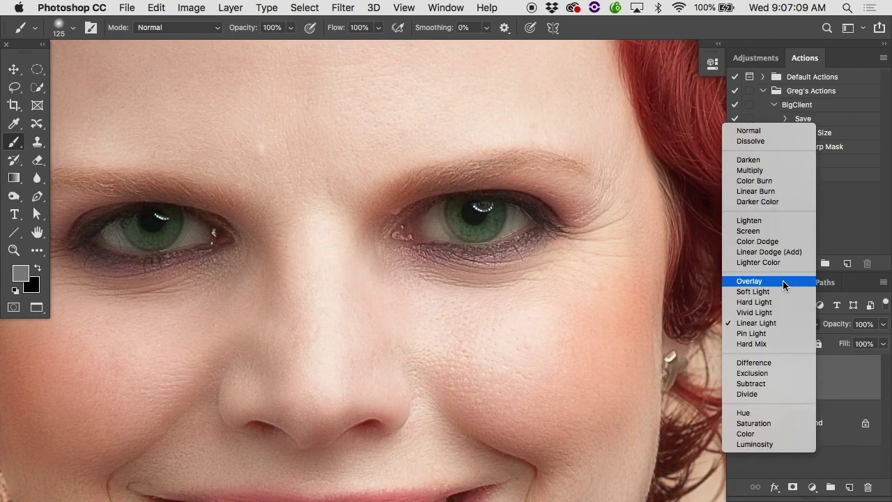
left_click(783, 285)
- Toggle Layer 1's visibility repeatedly to compare the Overlay smoothing effect
left_click(735, 388)
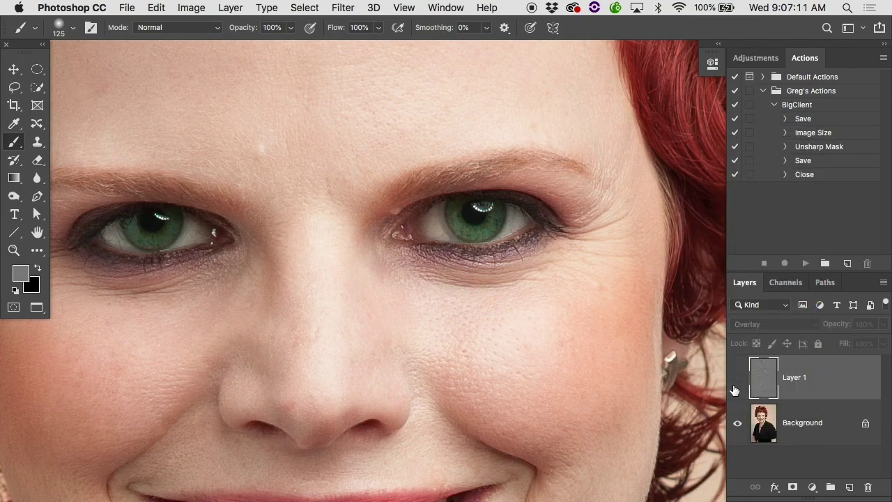
left_click(735, 388)
left_click(735, 388)
left_click(735, 389)
left_click(736, 389)
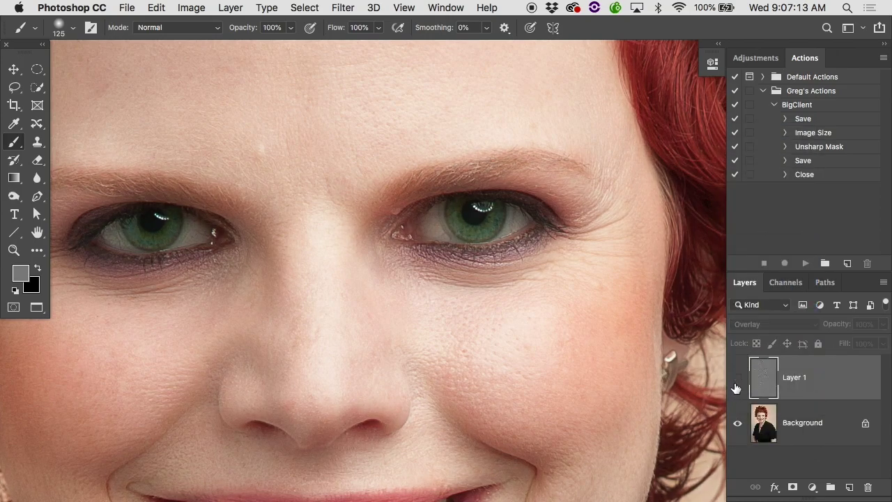
left_click(736, 388)
left_click(736, 389)
left_click(736, 388)
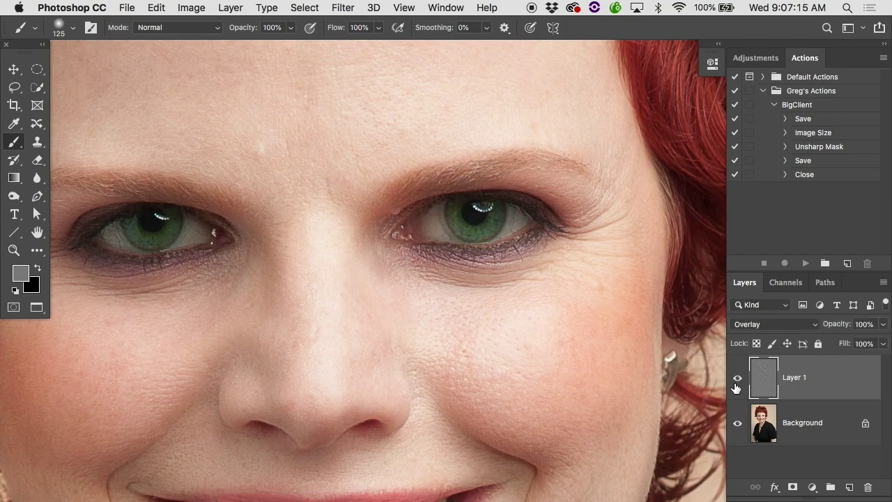
left_click(782, 325)
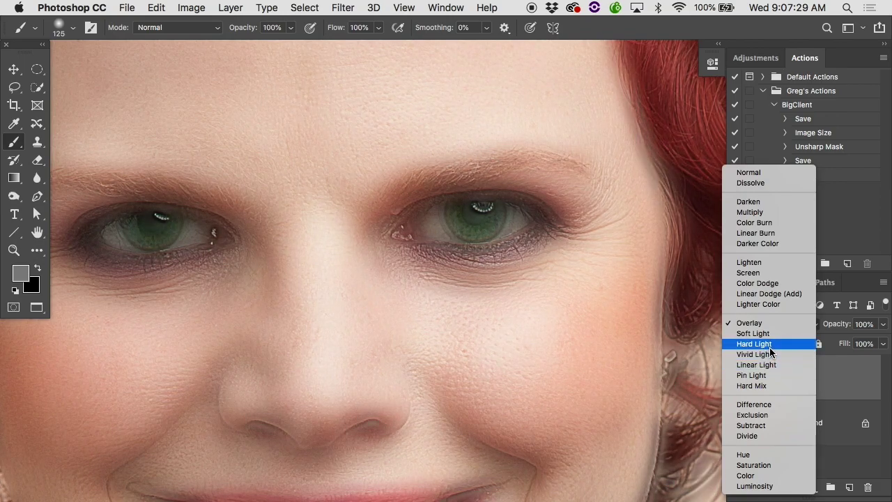
- Switch Layer 1 to Hard Light and zoom in to frame both eyes
left_click(770, 346)
scroll(508, 303, "down", 5)
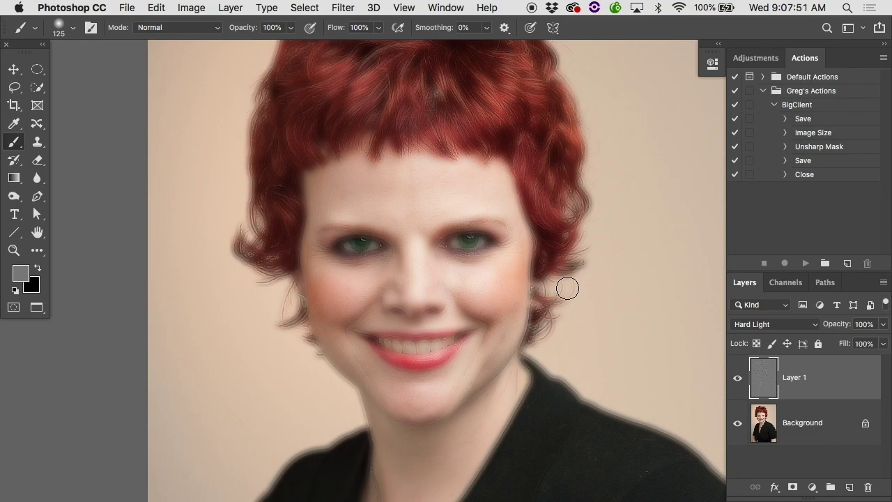
left_click(497, 254, "super")
scroll(498, 254, "right", 5)
scroll(498, 254, "down", 3)
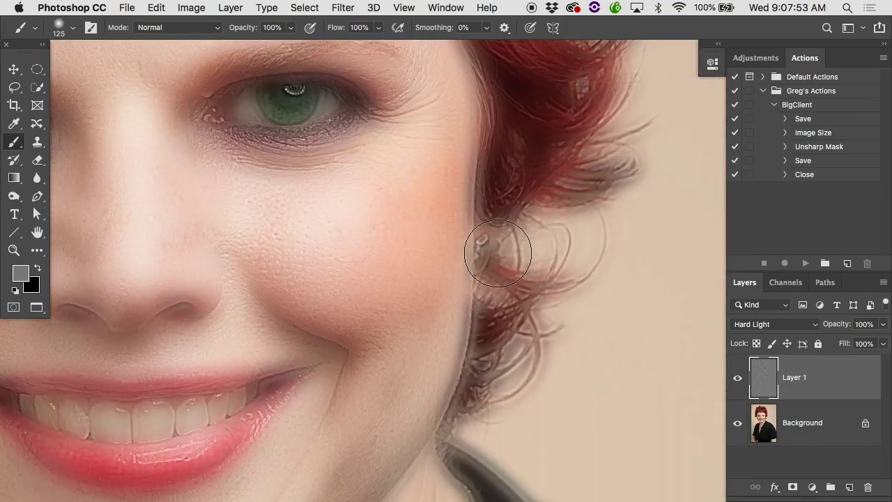
left_click_drag(365, 232, 628, 379)
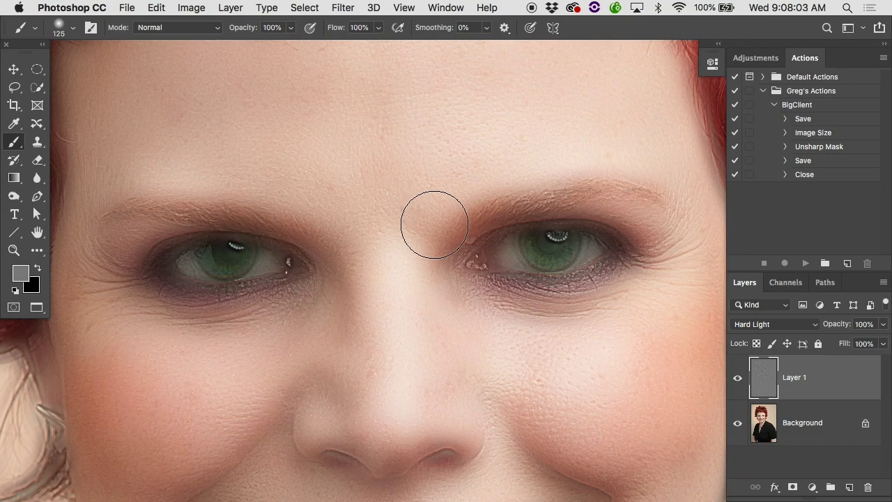
- Add a black mask to Layer 1 and paint smoothing back onto the chin with a 90 brush
left_click(794, 487, "alt")
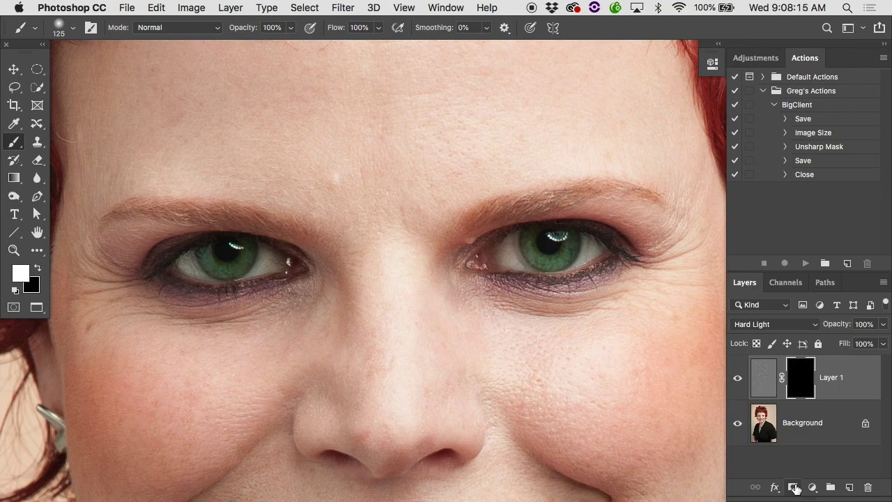
scroll(569, 418, "down", 3)
scroll(570, 418, "left", 2)
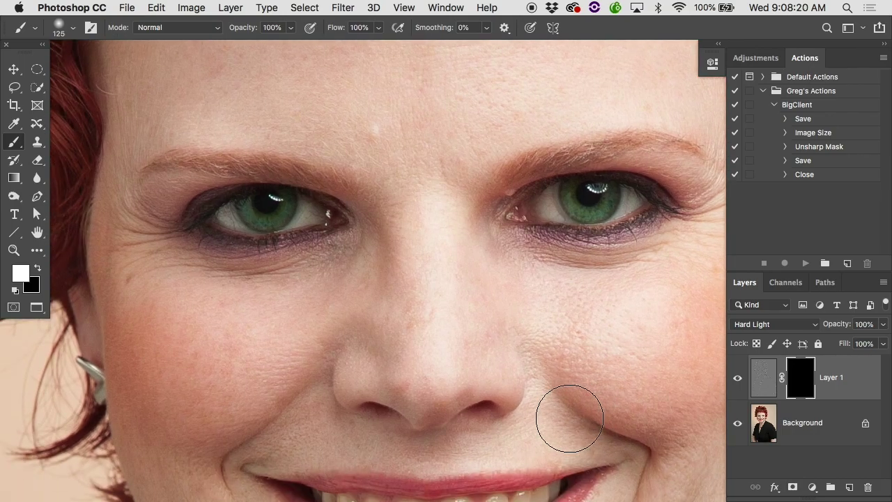
key("bracketleft")
key("bracketleft")
key("bracketleft")
key("bracketleft")
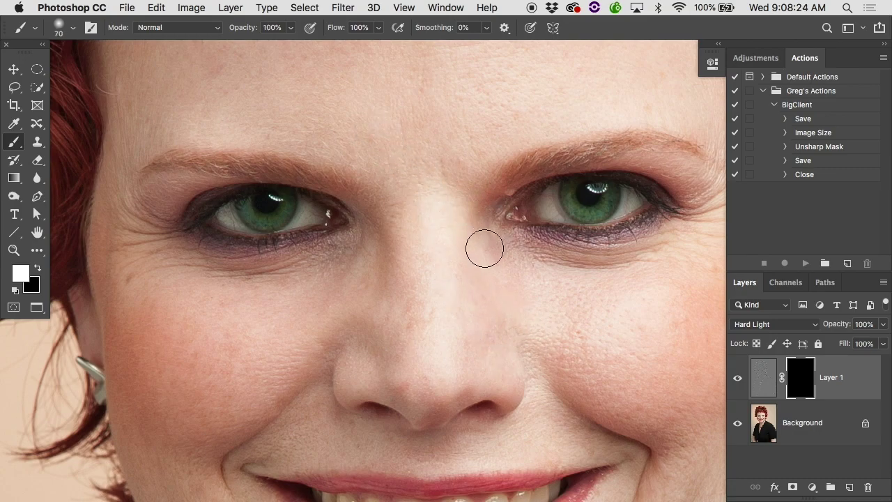
scroll(486, 244, "down", 5)
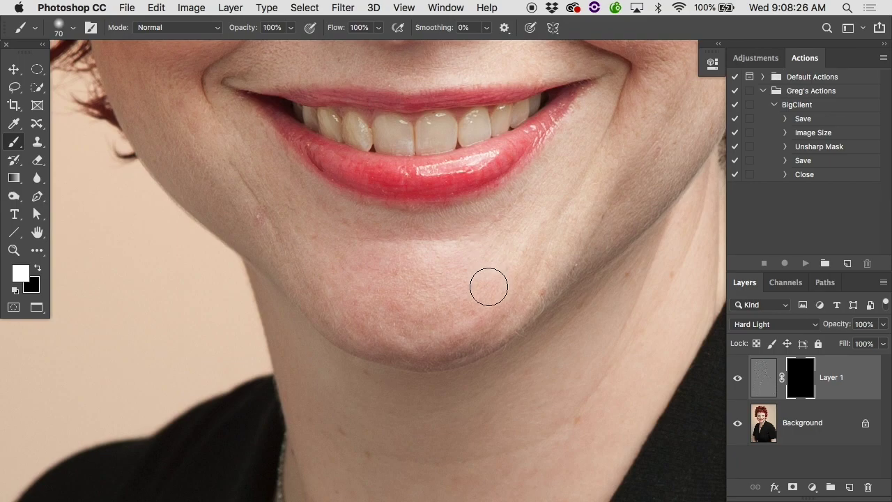
key("bracketright")
key("bracketright")
mouse_move(490, 298)
left_mouse_down()
mouse_move(374, 332)
mouse_move(337, 299)
left_mouse_up()
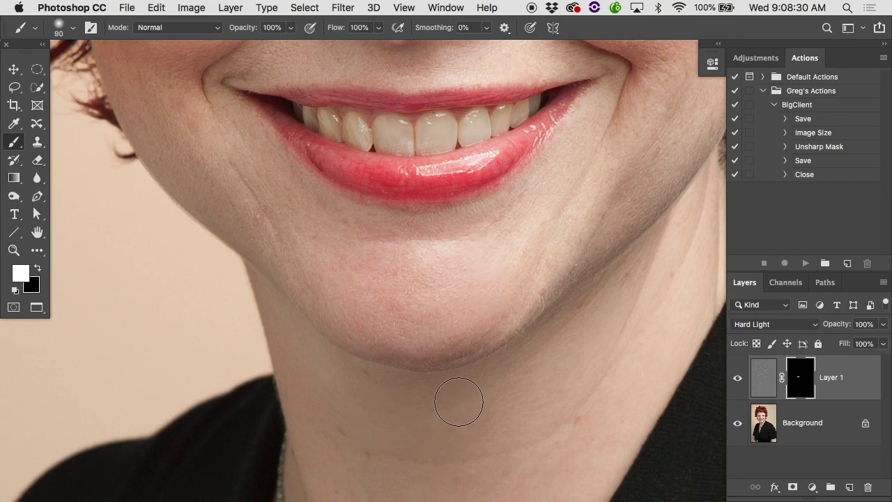
- With a 40 brush, paint smoothing along the left cheek crease and the neck near the collar
key("bracketleft")
key("bracketleft")
scroll(458, 401, "up", 2)
key("bracketleft")
key("bracketleft")
key("bracketleft")
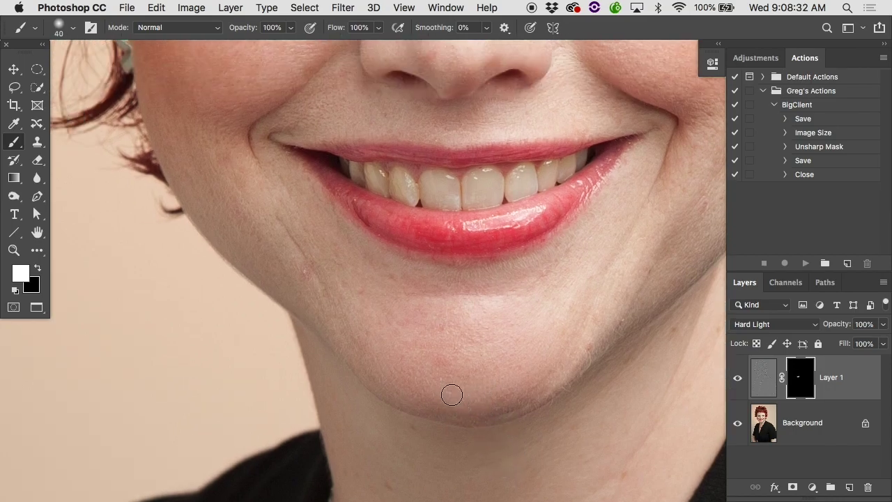
mouse_move(314, 301)
left_mouse_down()
mouse_move(306, 263)
mouse_move(279, 253)
mouse_move(240, 187)
mouse_move(226, 139)
left_mouse_up()
scroll(222, 137, "up", 5)
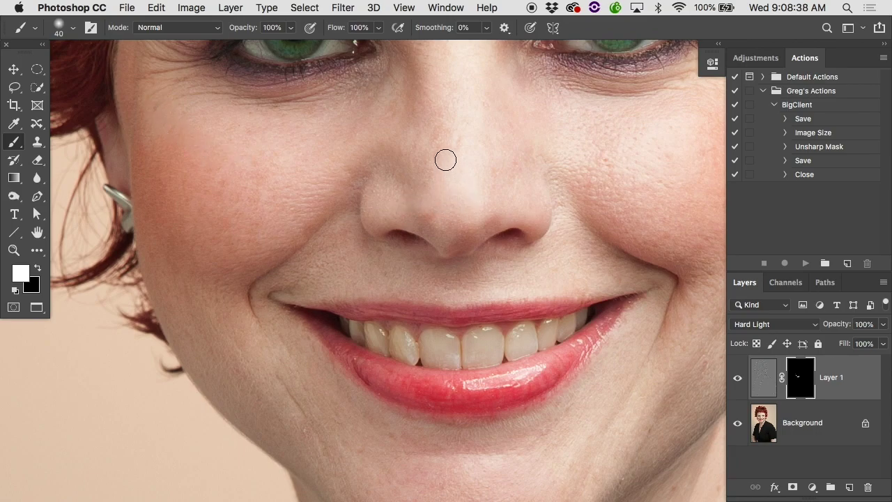
scroll(531, 274, "down", 15)
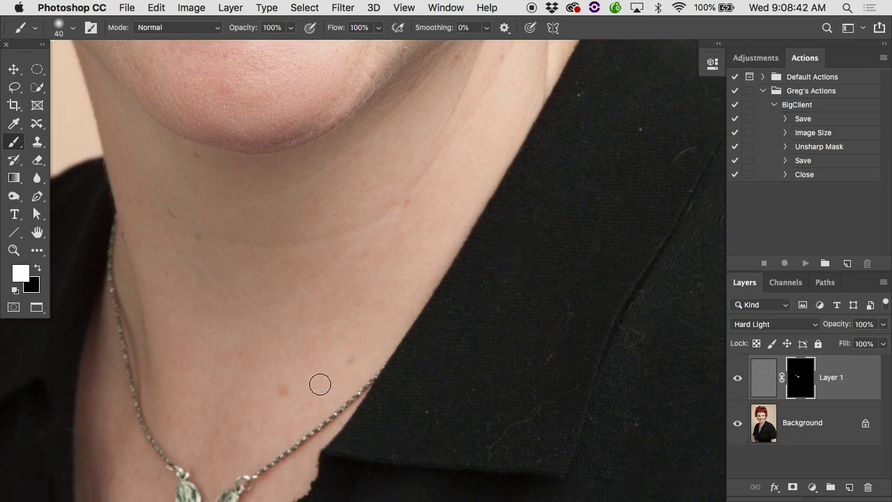
mouse_move(378, 345)
left_mouse_down()
mouse_move(431, 330)
mouse_move(398, 333)
mouse_move(461, 288)
left_mouse_up()
scroll(467, 265, "up", 15)
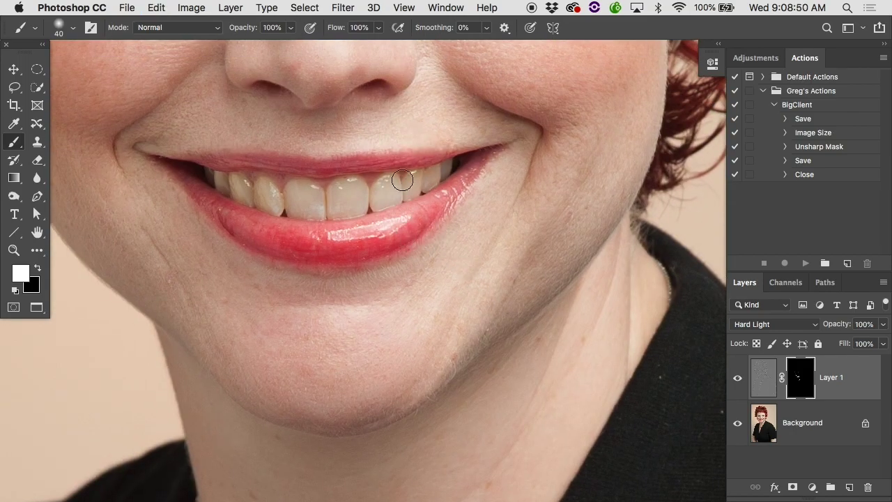
- Undo the washed-out smoothing stroke over the right eye and slightly enlarge the brush
scroll(425, 164, "up", 10)
key("super+z")
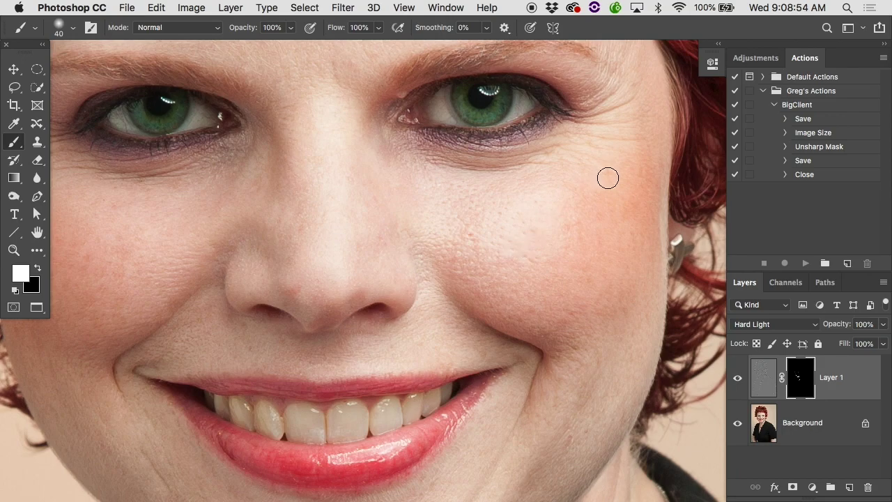
key("bracketright")
scroll(153, 262, "up", 10)
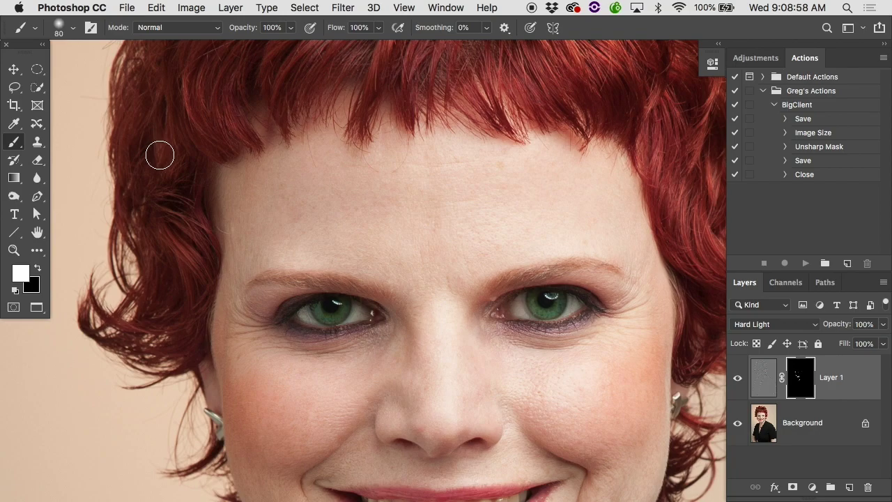
- Paint smoothing onto the forehead, between the brows and a cheek, using brush sizes 175 then 90
key("bracketright")
key("bracketright")
key("bracketright")
key("bracketright")
key("bracketright")
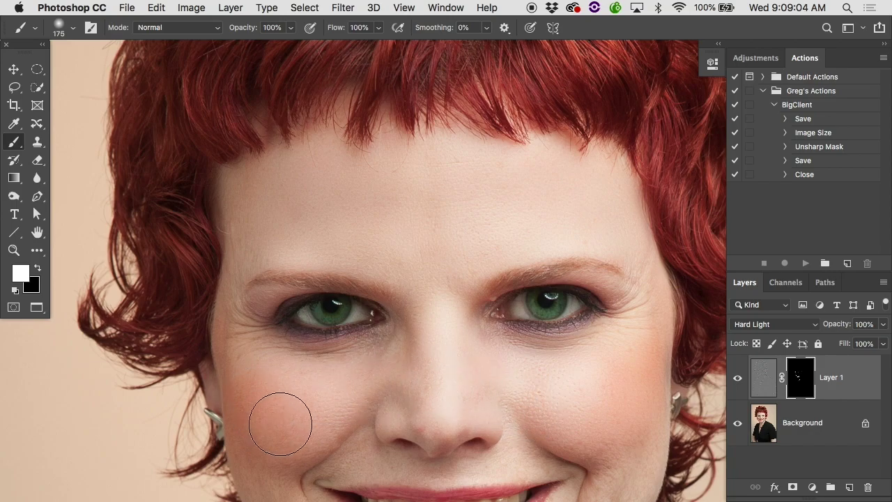
key("super+z")
key("super+z")
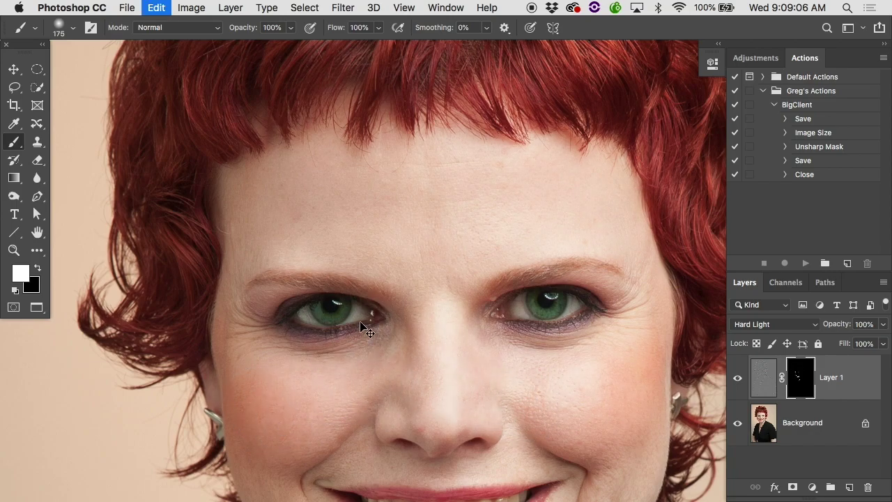
key("bracketleft")
key("bracketleft")
key("bracketleft")
key("bracketleft")
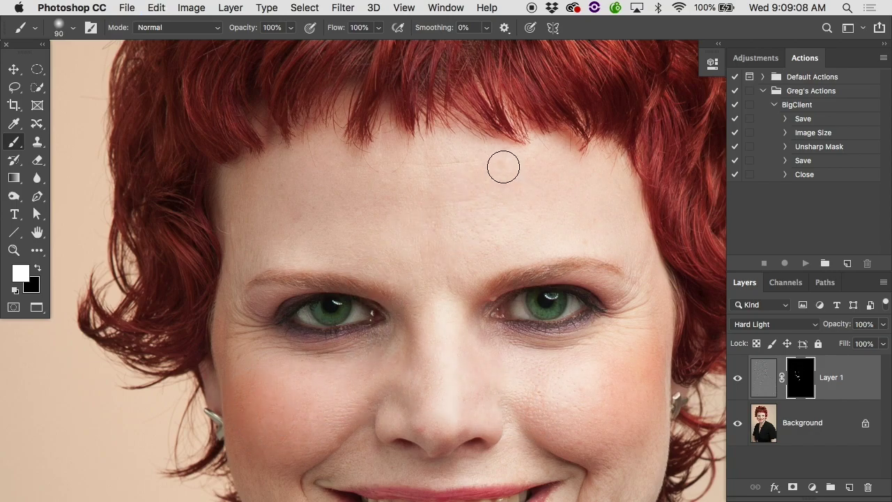
scroll(292, 209, "down", 3)
scroll(293, 209, "right", 2)
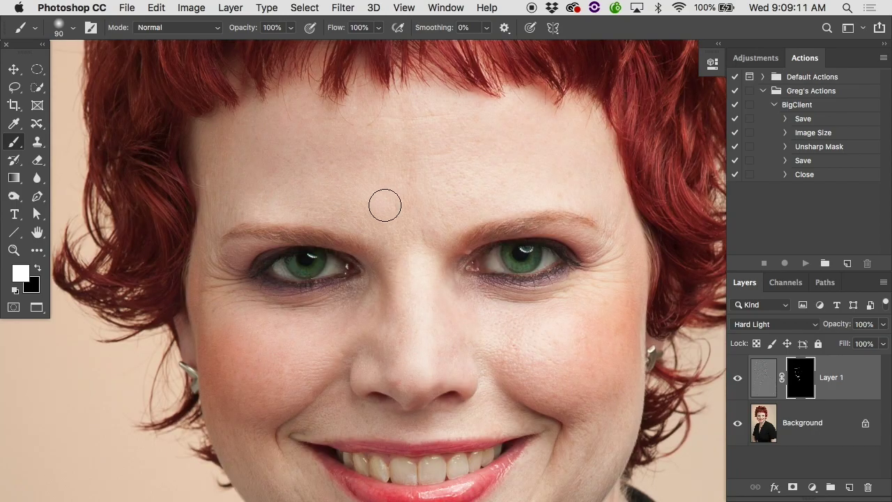
scroll(438, 273, "down", 5)
key("super+minus")
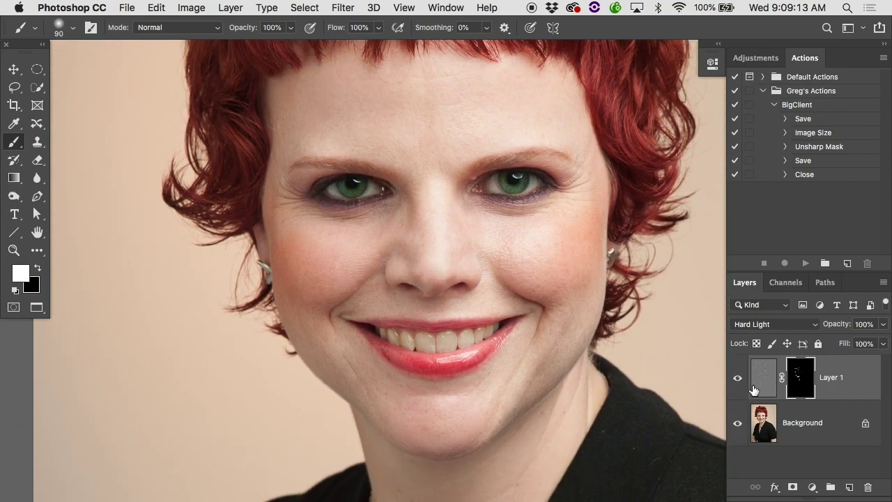
left_click(738, 378)
left_click(738, 383)
left_click(738, 382)
left_click(738, 382)
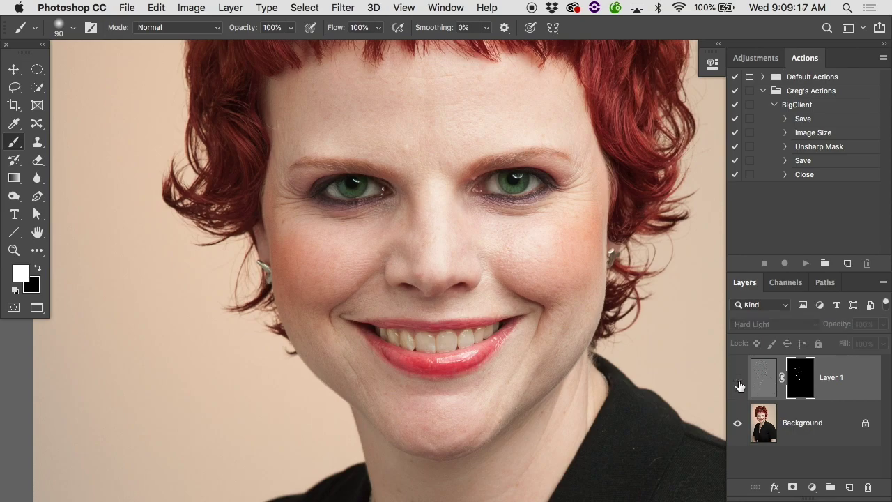
left_click(738, 382)
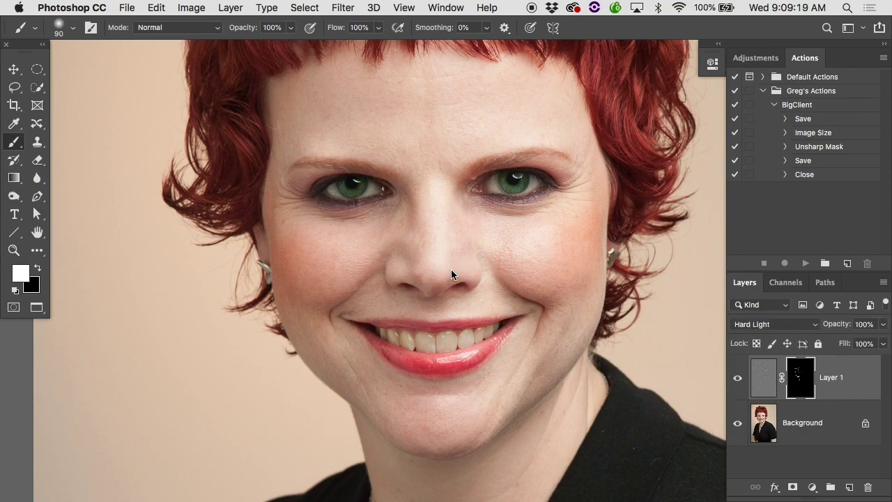